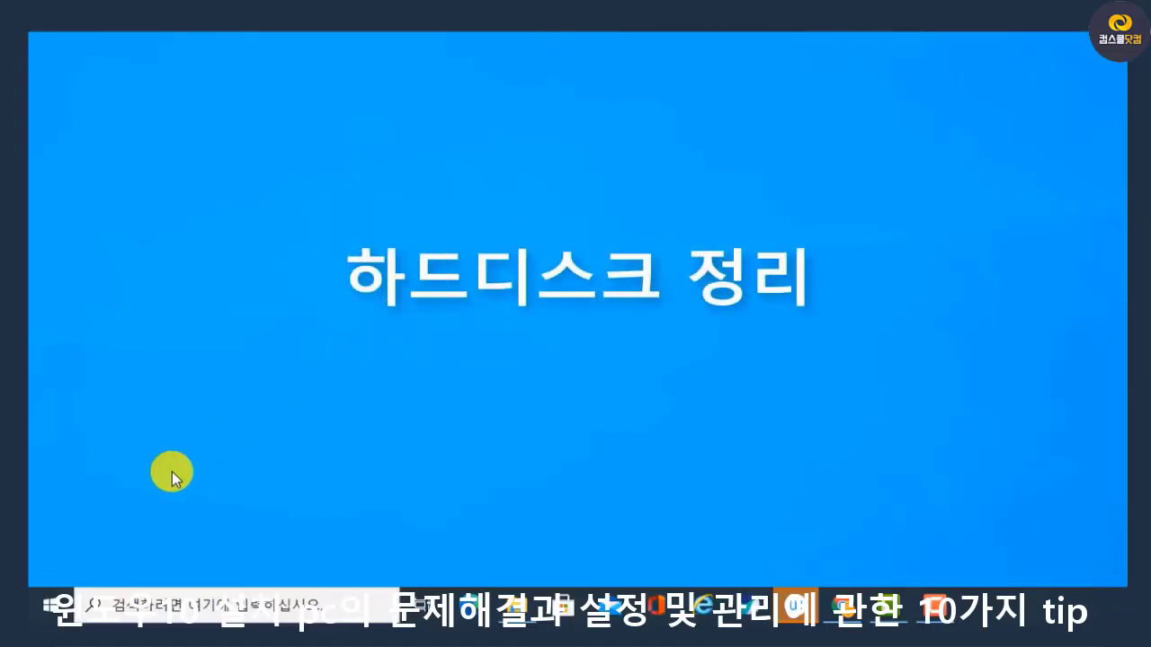
# Open Disk Cleanup (디스크 정리) from the Windows administrative tools and choose the C: drive for cleaning
pyautogui.click(45, 604)
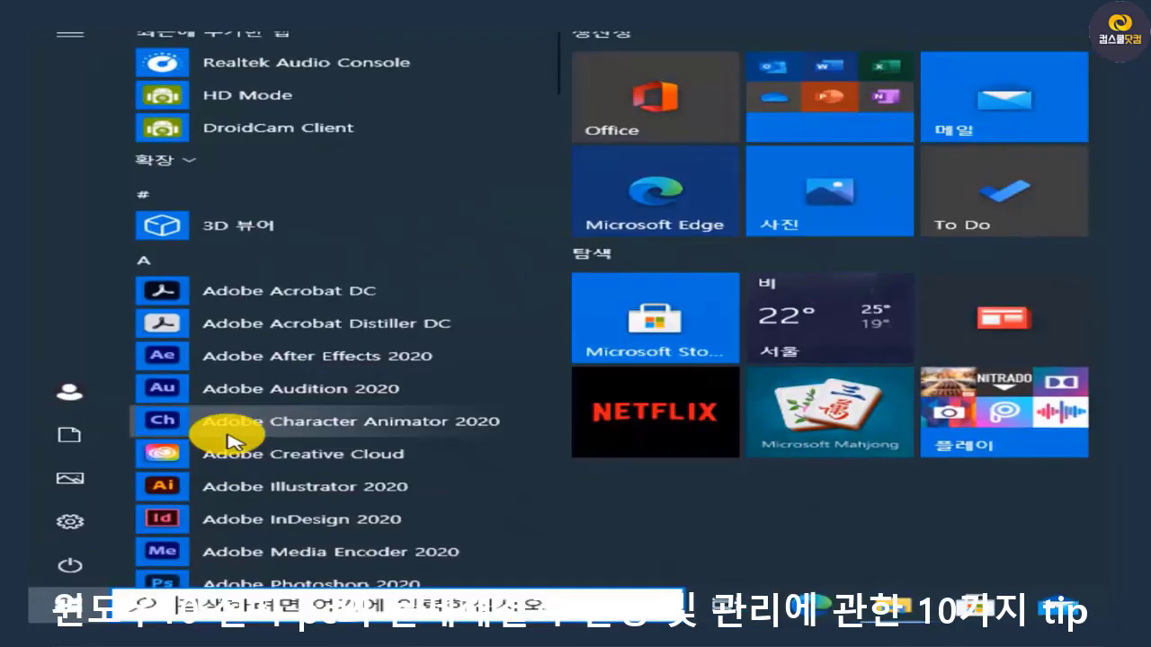
pyautogui.scroll(-20, 226, 441)
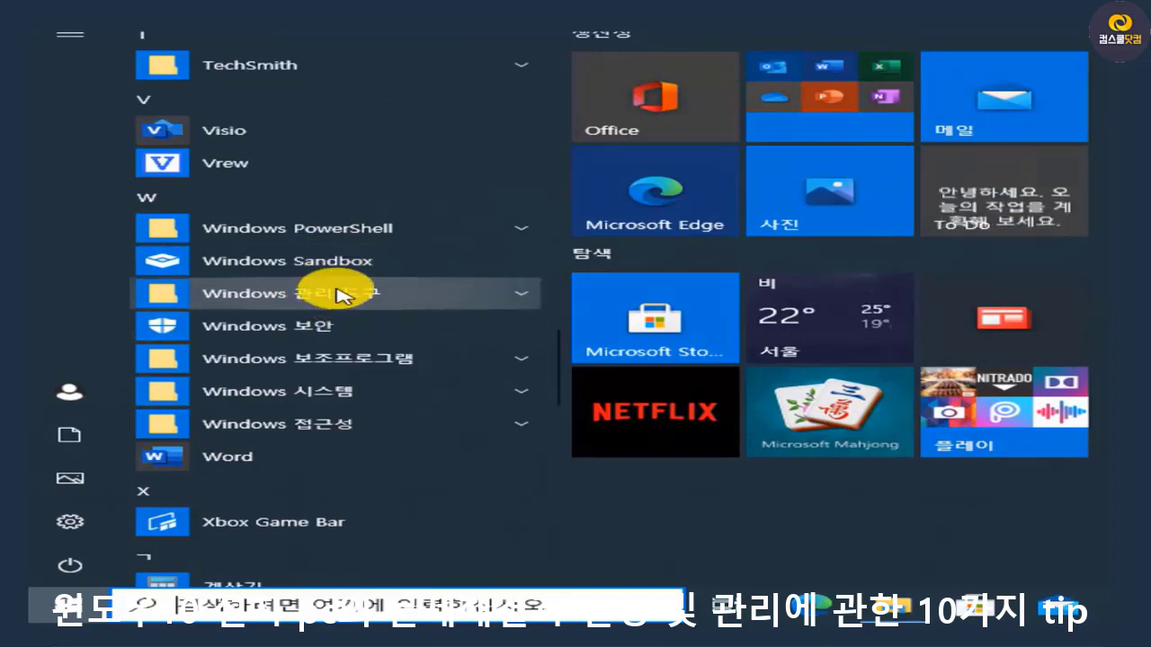
pyautogui.click(340, 293)
pyautogui.scroll(-4, 342, 311)
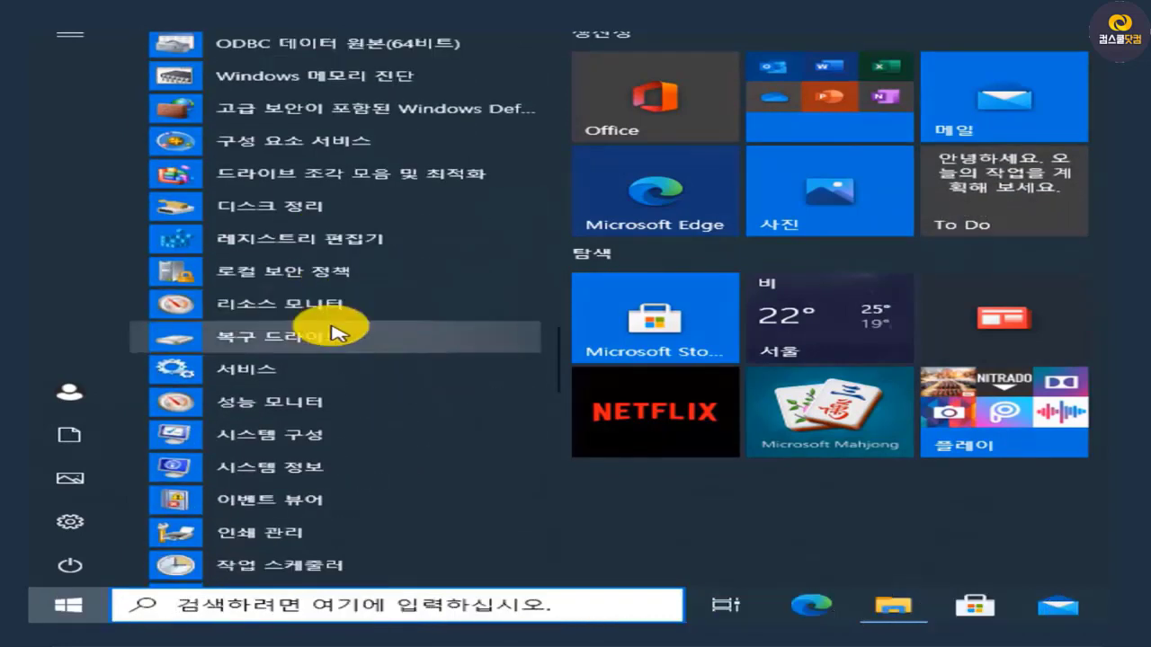
pyautogui.click(336, 209)
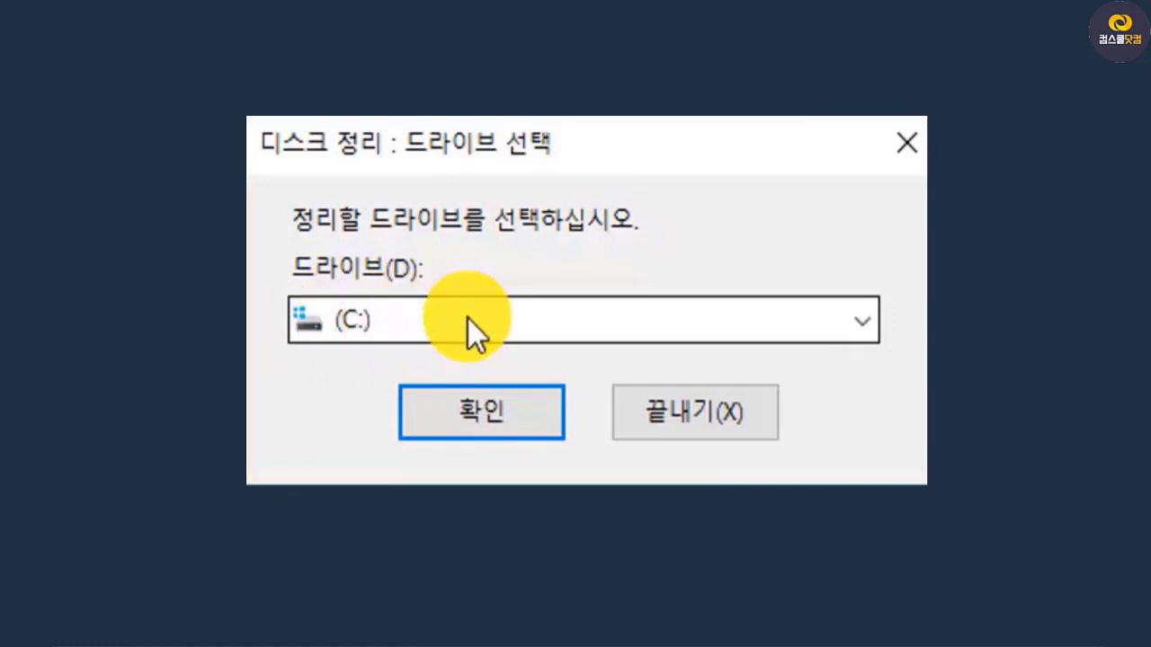
pyautogui.click(473, 404)
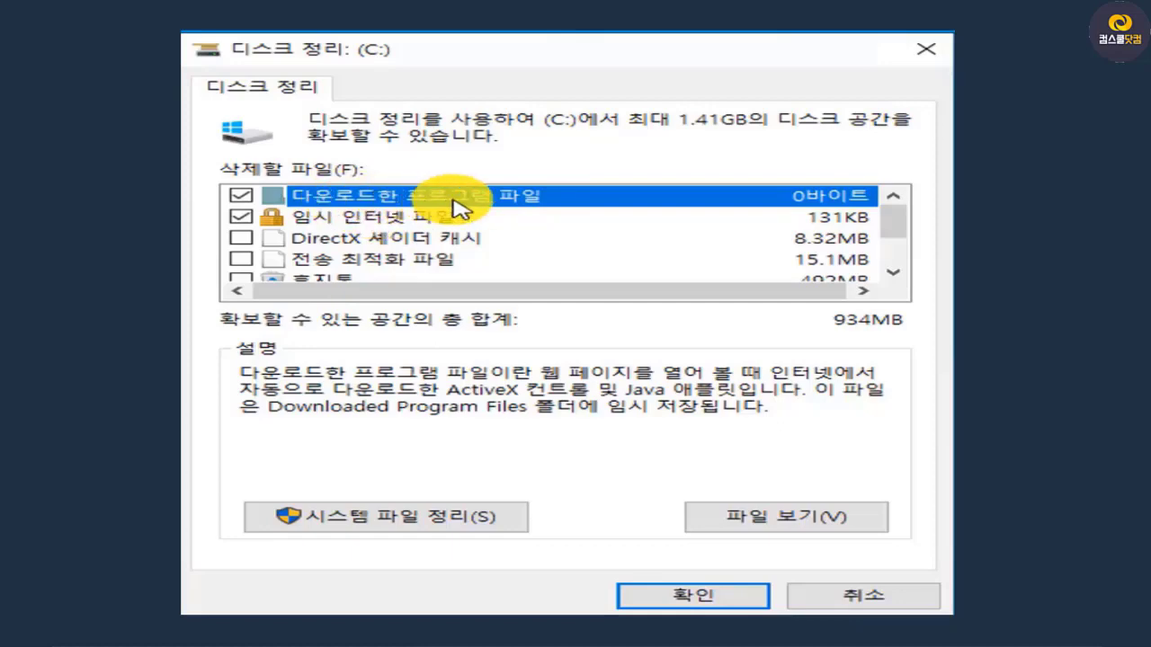
# Mark the Recycle Bin (휴지통) and temporary files (임시 파일) for deletion in the C: drive cleanup list
pyautogui.click(241, 196)
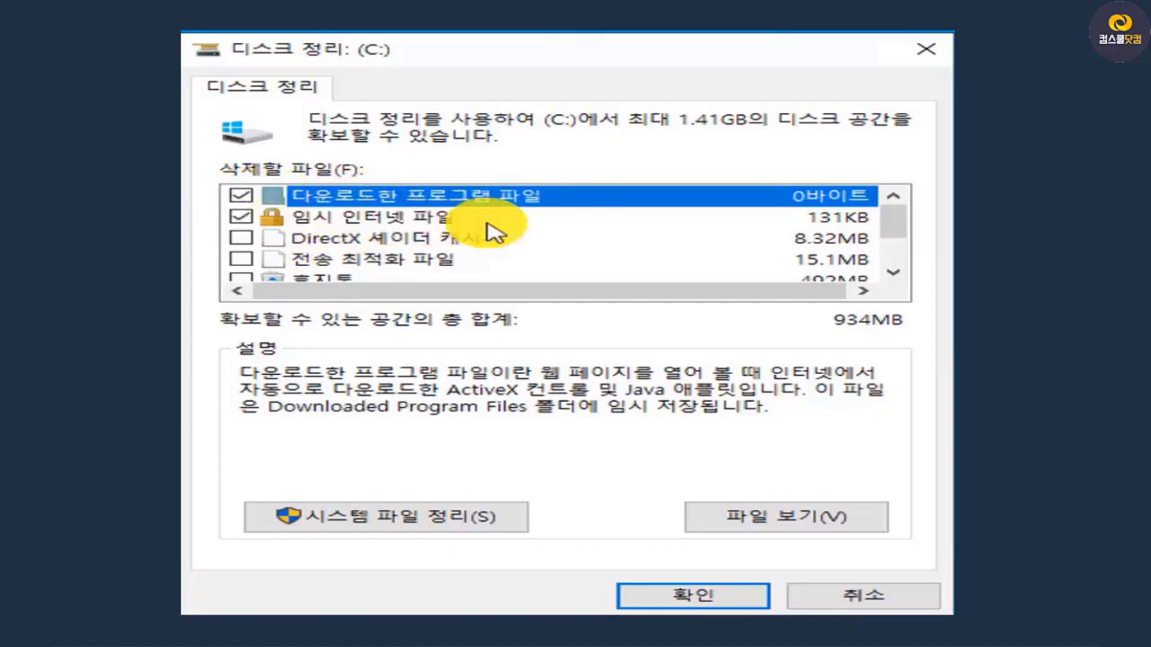
pyautogui.scroll(-1, 503, 232)
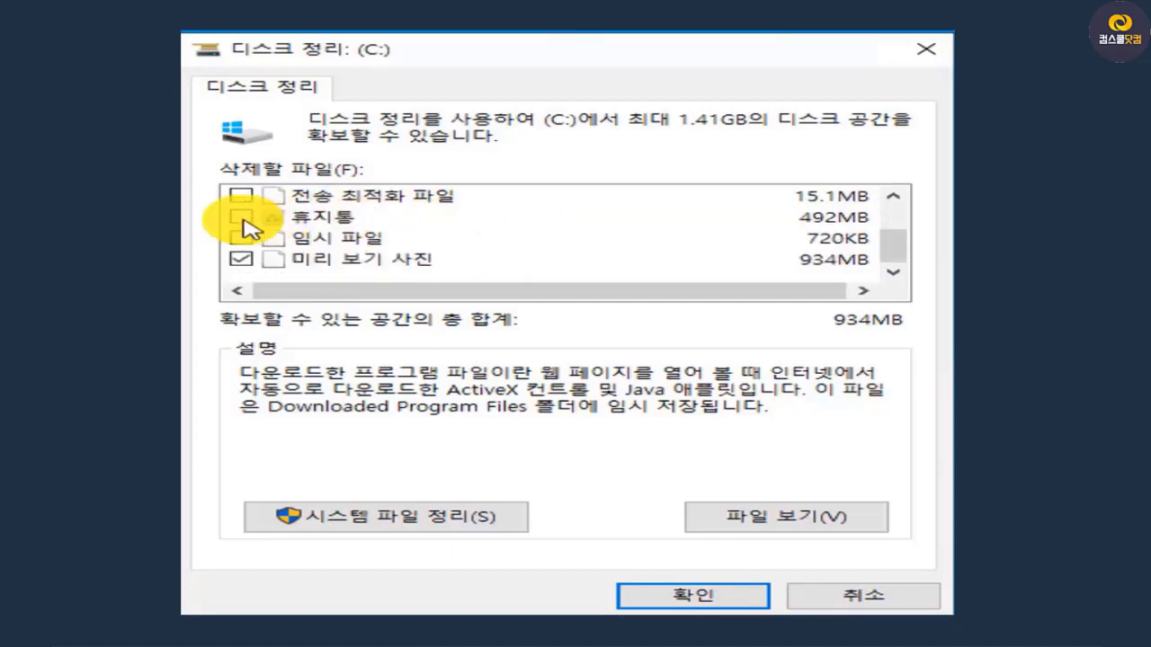
pyautogui.click(243, 219)
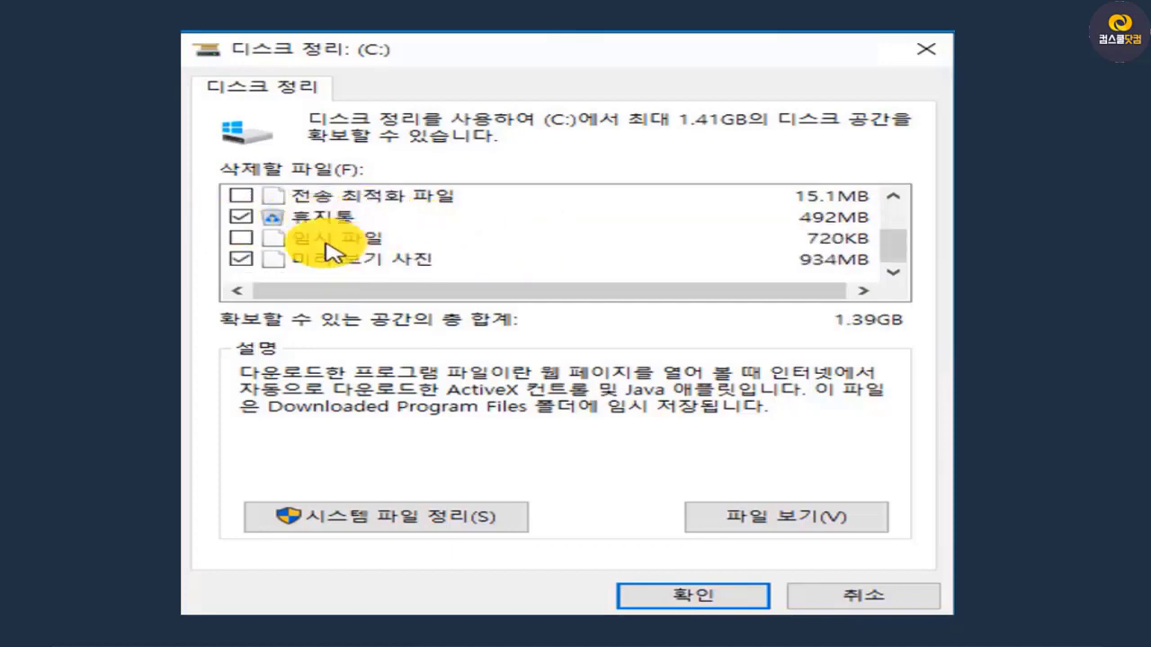
pyautogui.click(241, 238)
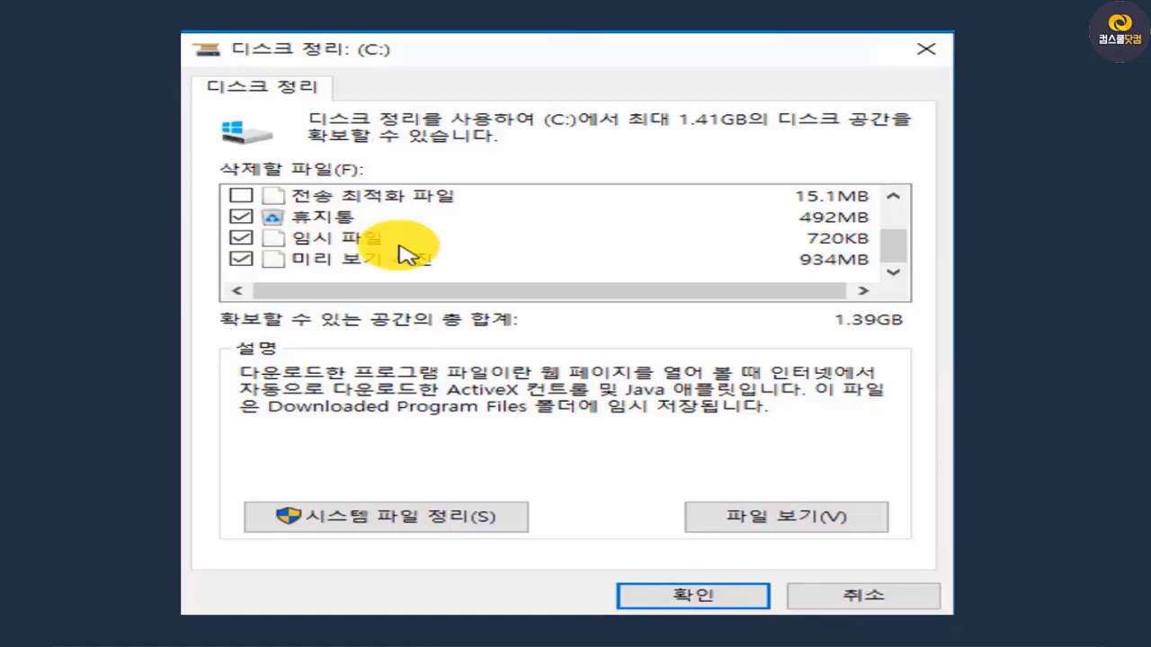
pyautogui.scroll(1, 414, 279)
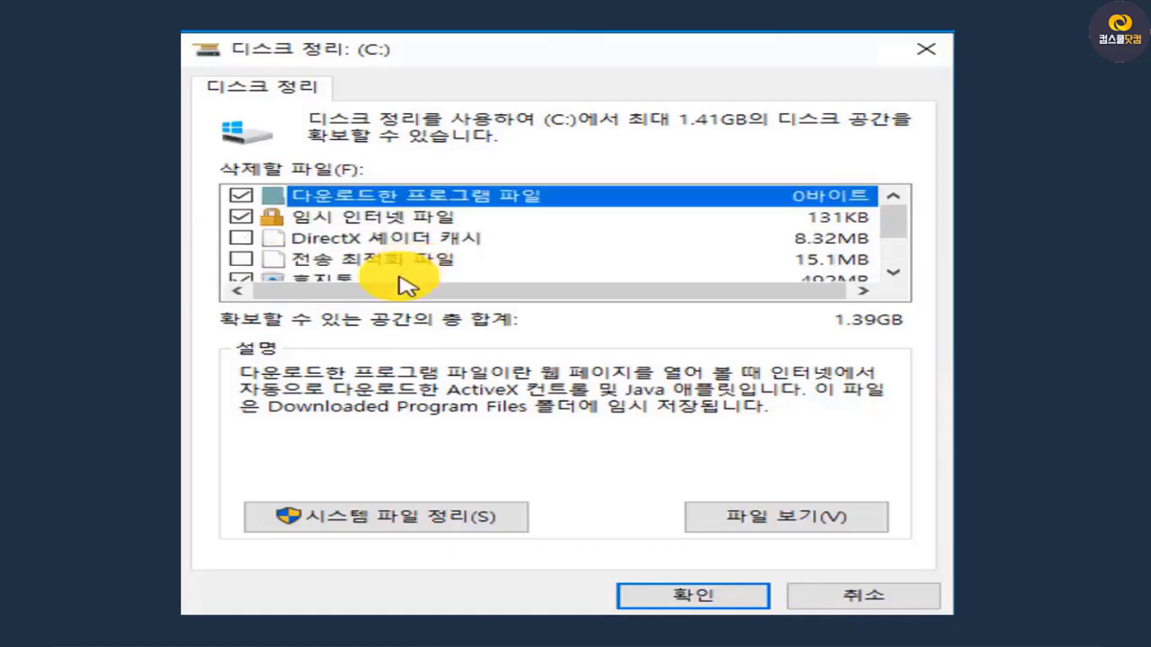
pyautogui.scroll(-1, 422, 275)
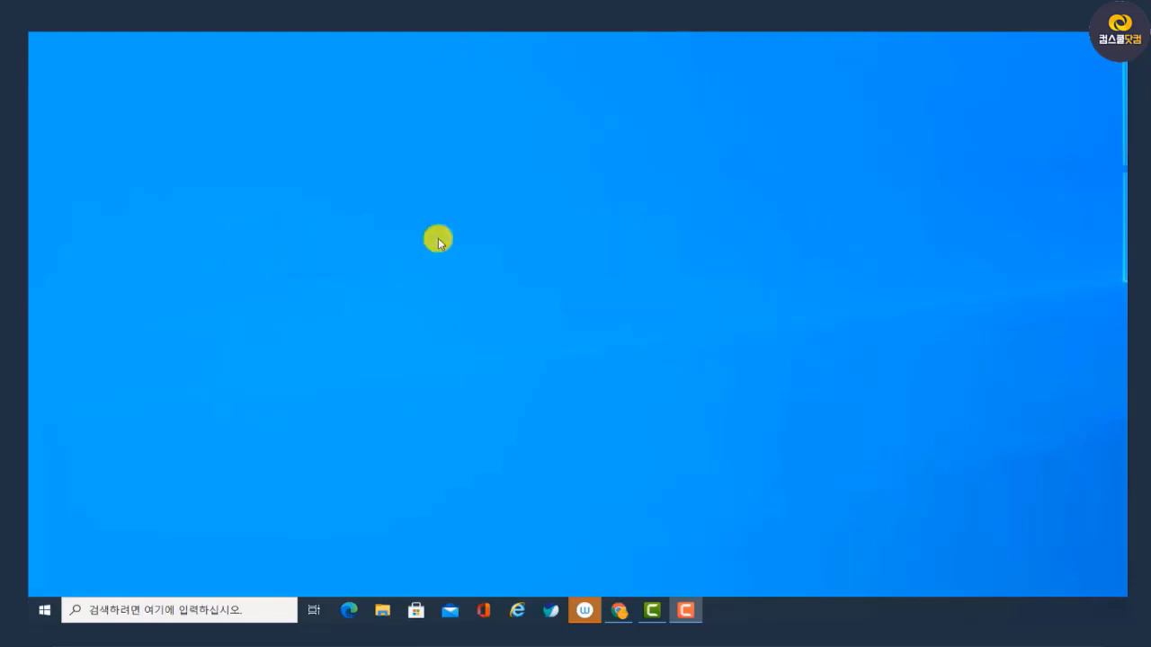
pyautogui.press('super+x')
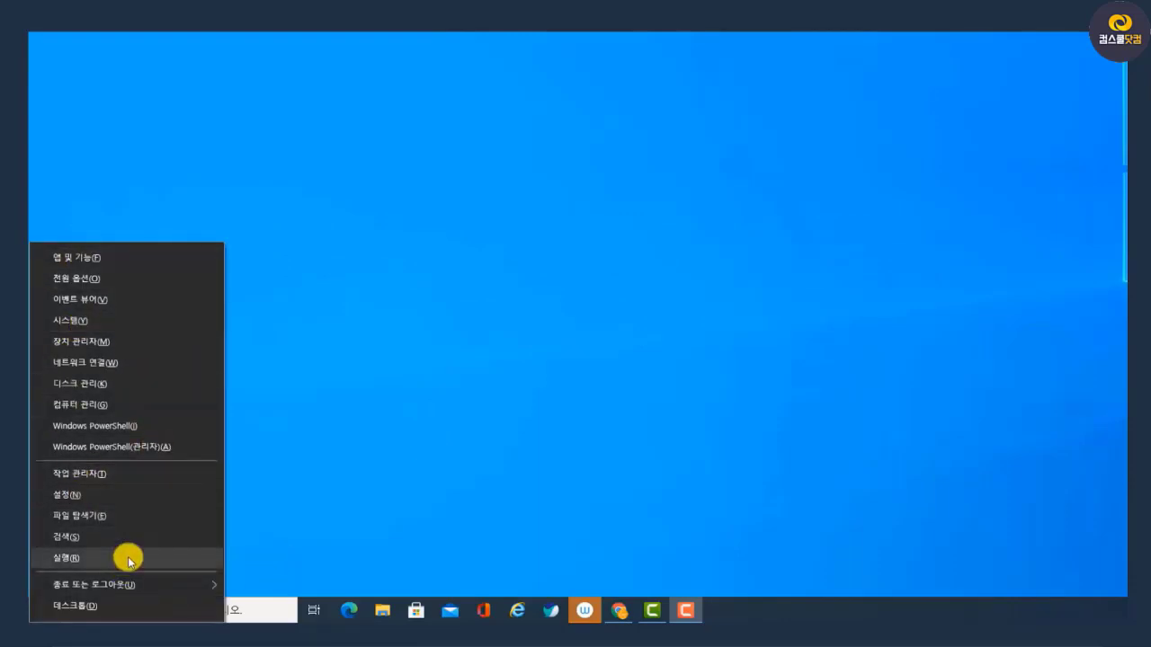
pyautogui.click(441, 524)
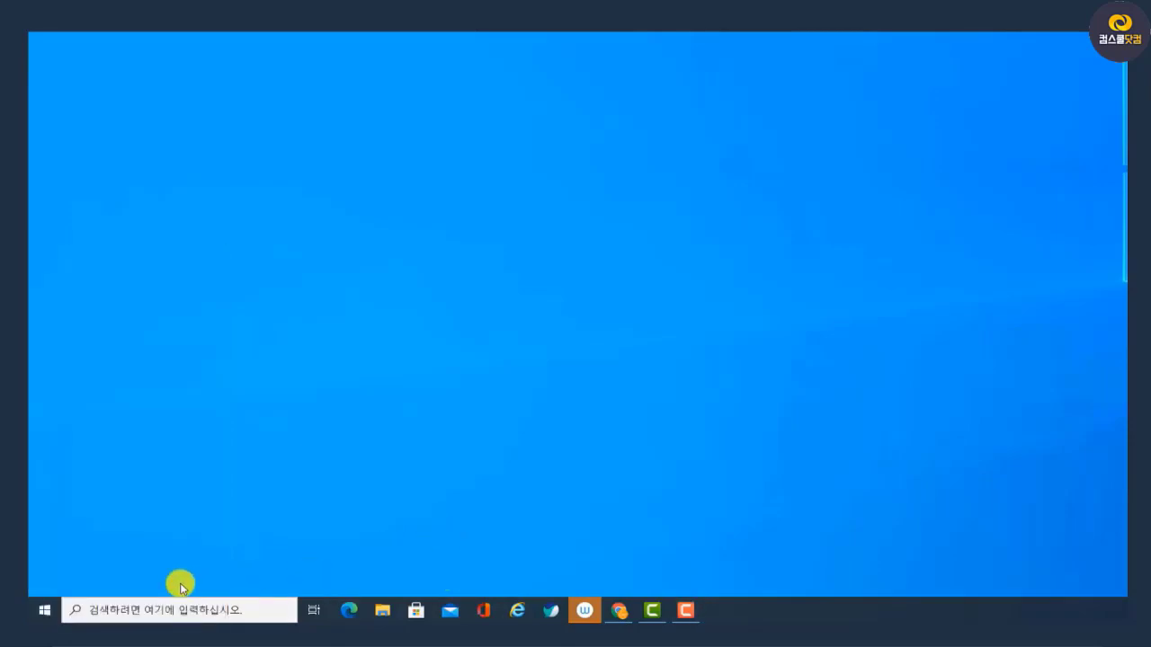
pyautogui.click(41, 615)
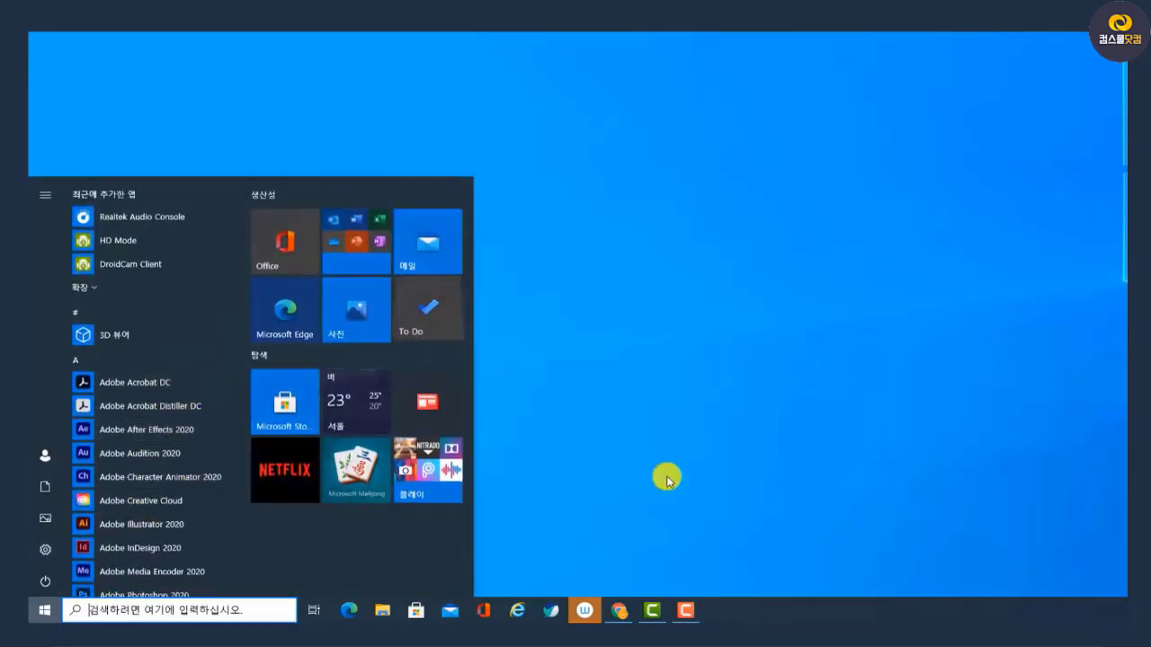
pyautogui.click(621, 453)
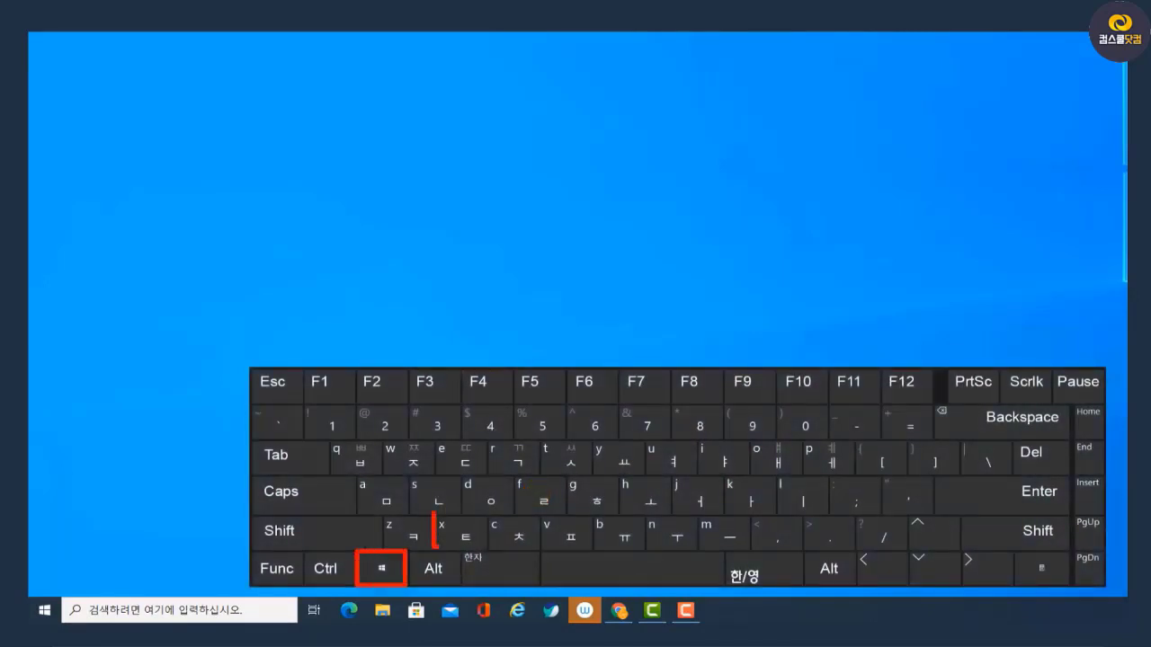
# Open Task Manager (작업 관리자) and show its list of startup programs (시작프로그램)
pyautogui.press('super+x')
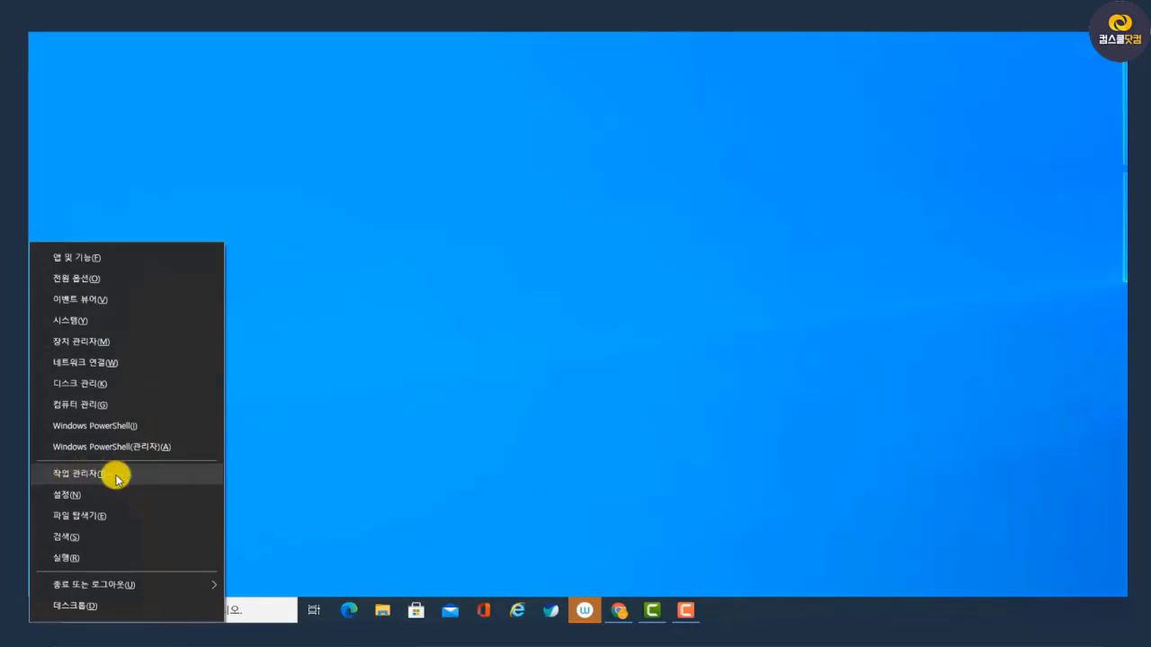
pyautogui.click(115, 476)
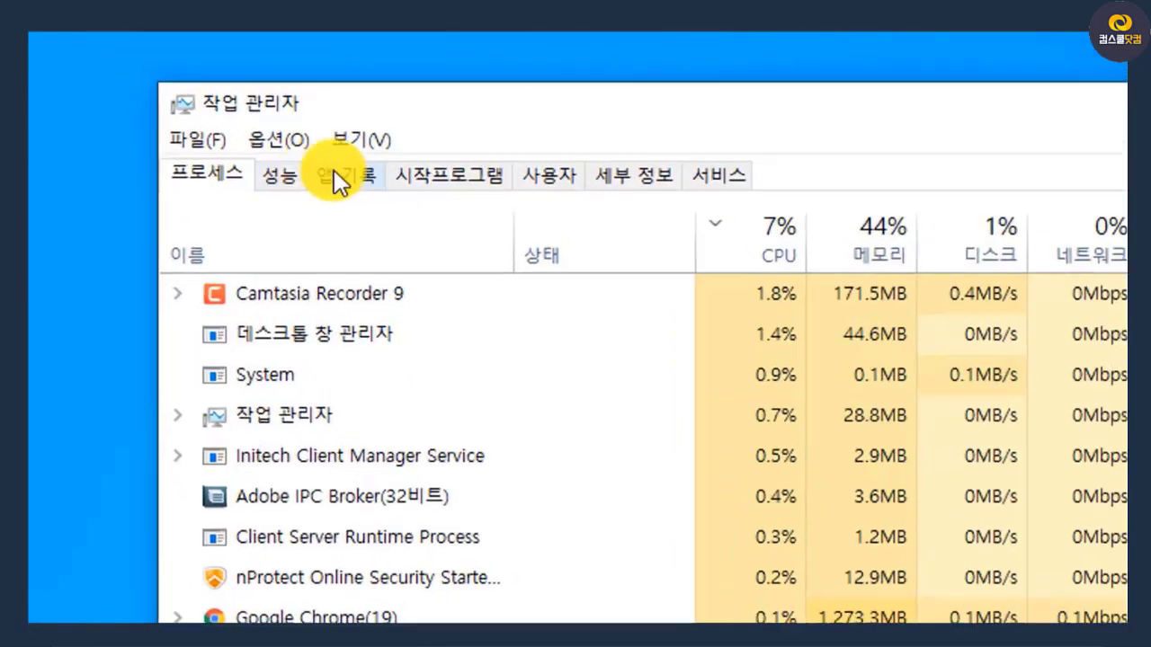
pyautogui.click(462, 184)
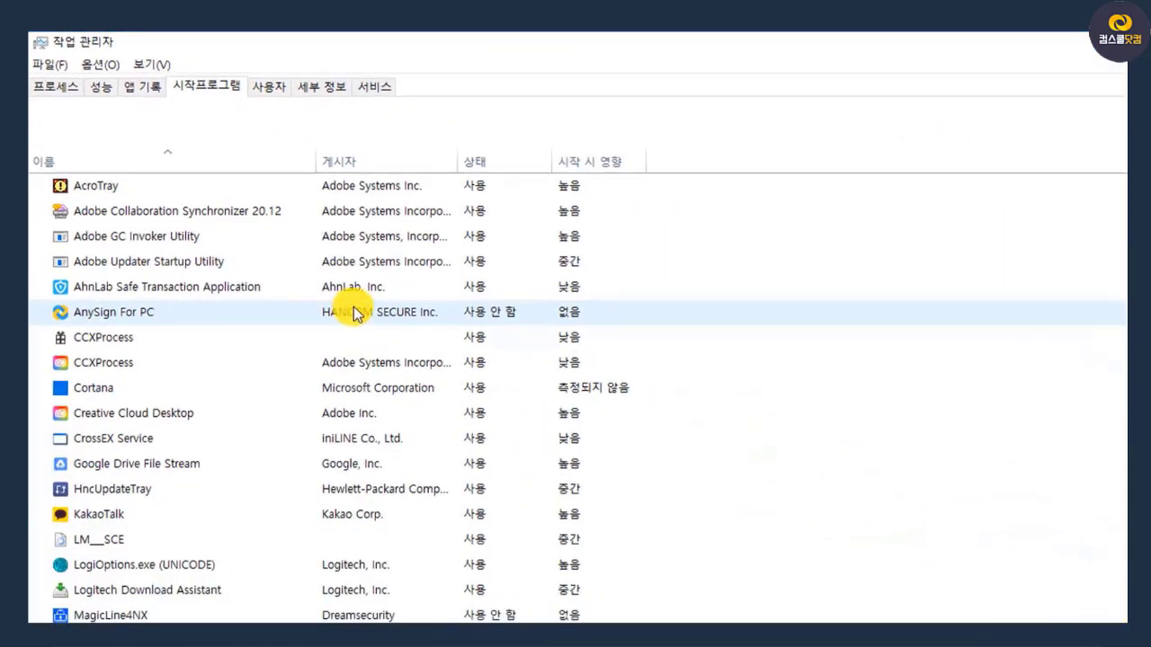
# Look through the startup programs and disable AhnLab Safe Transaction Application
pyautogui.scroll(-1, 346, 440)
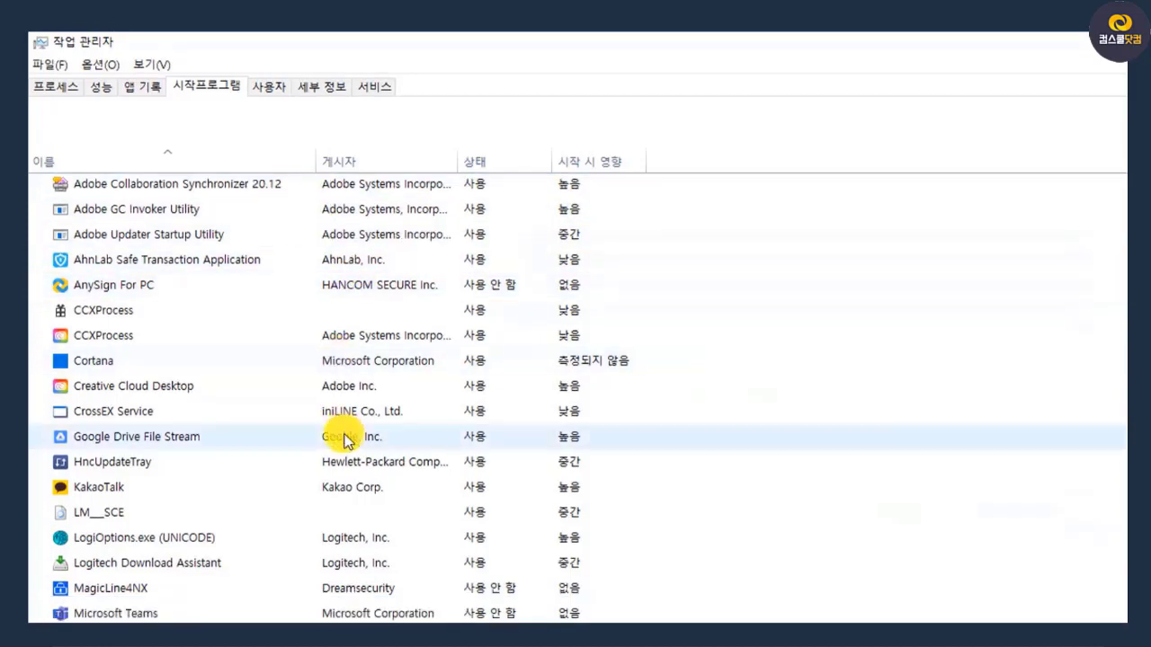
pyautogui.scroll(-3, 346, 440)
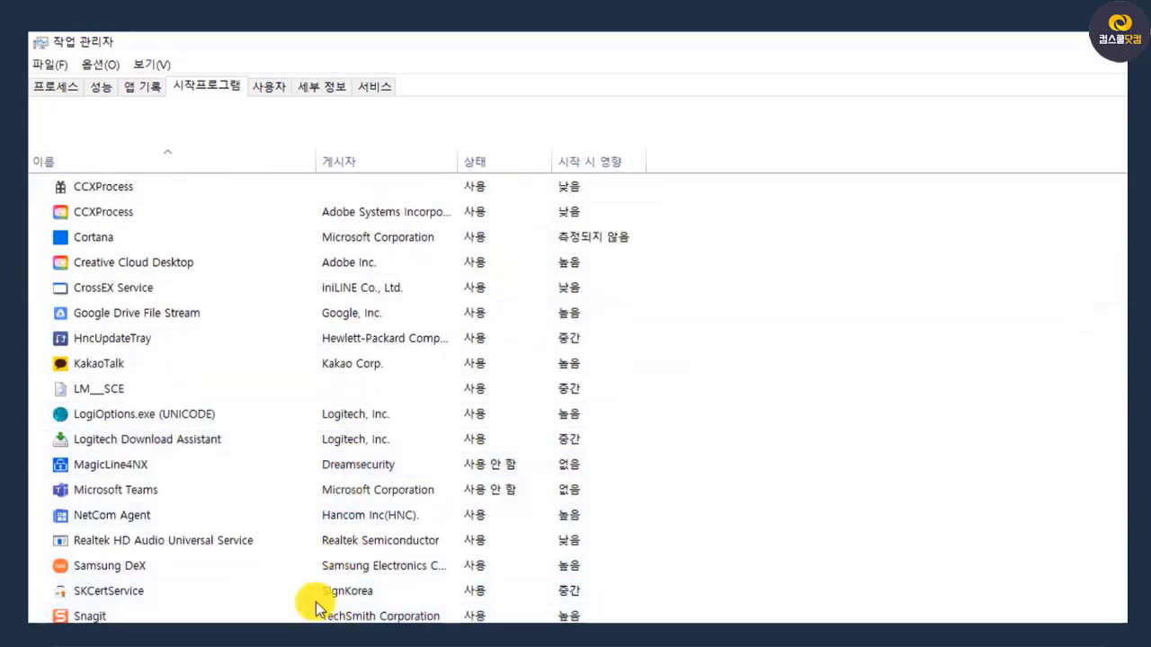
pyautogui.scroll(2, 310, 584)
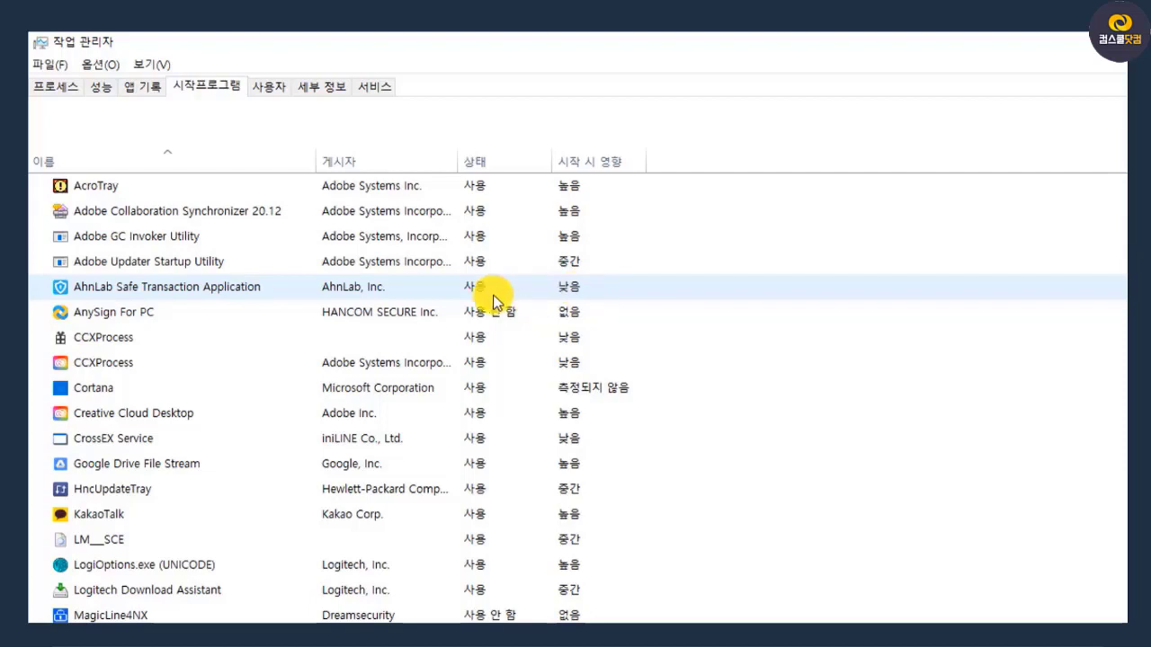
pyautogui.rightClick(274, 293)
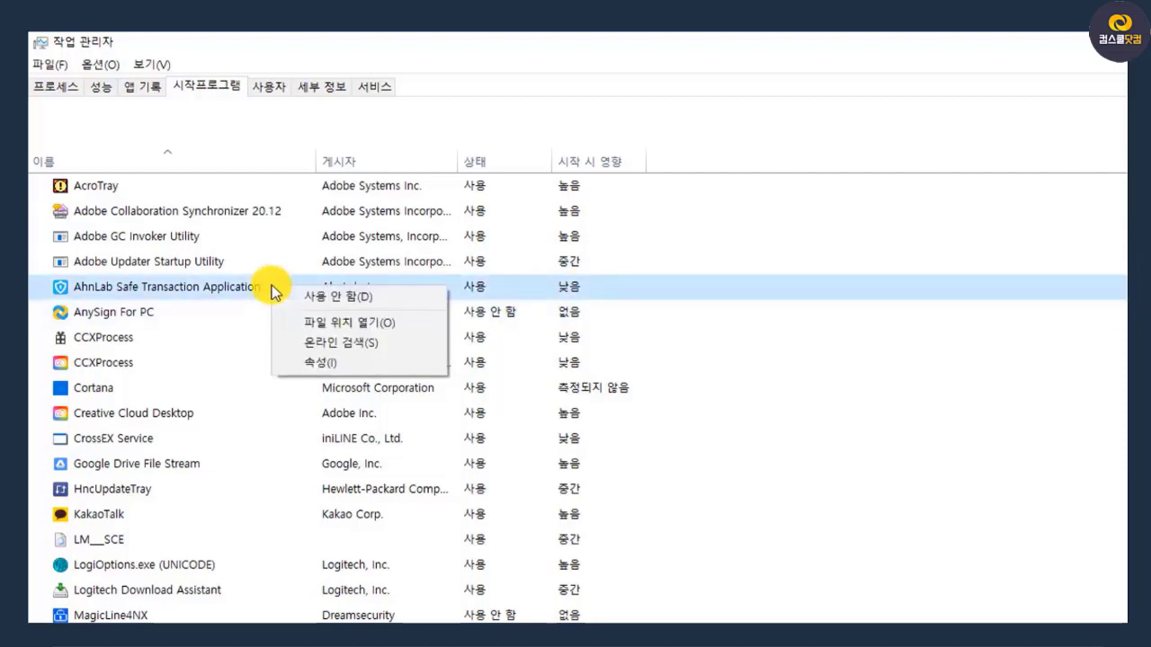
pyautogui.click(371, 297)
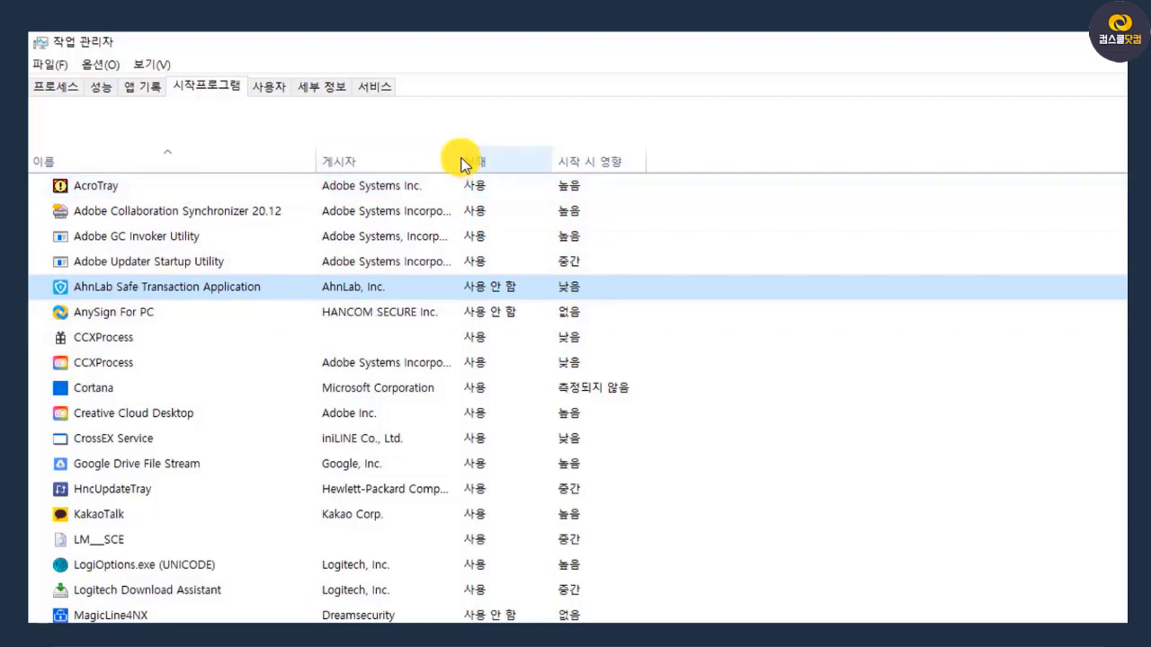
# Widen the publisher (게시자) column and disable AcroTray in the startup programs
pyautogui.moveTo(457, 156); pyautogui.dragTo(530, 155)
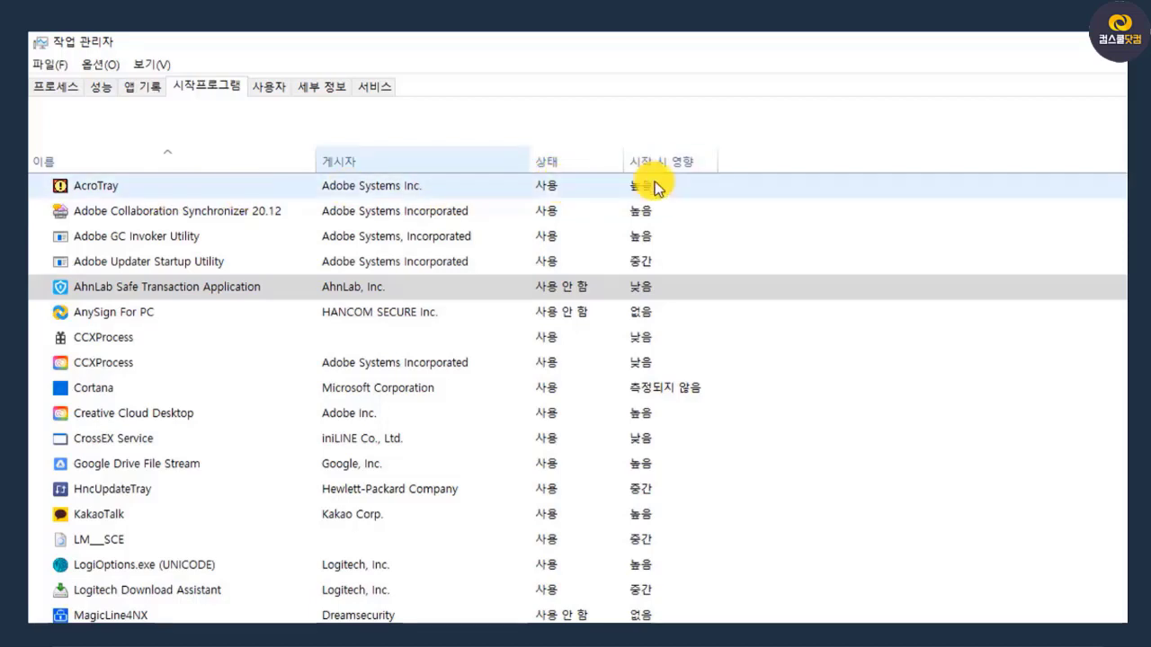
pyautogui.rightClick(171, 185)
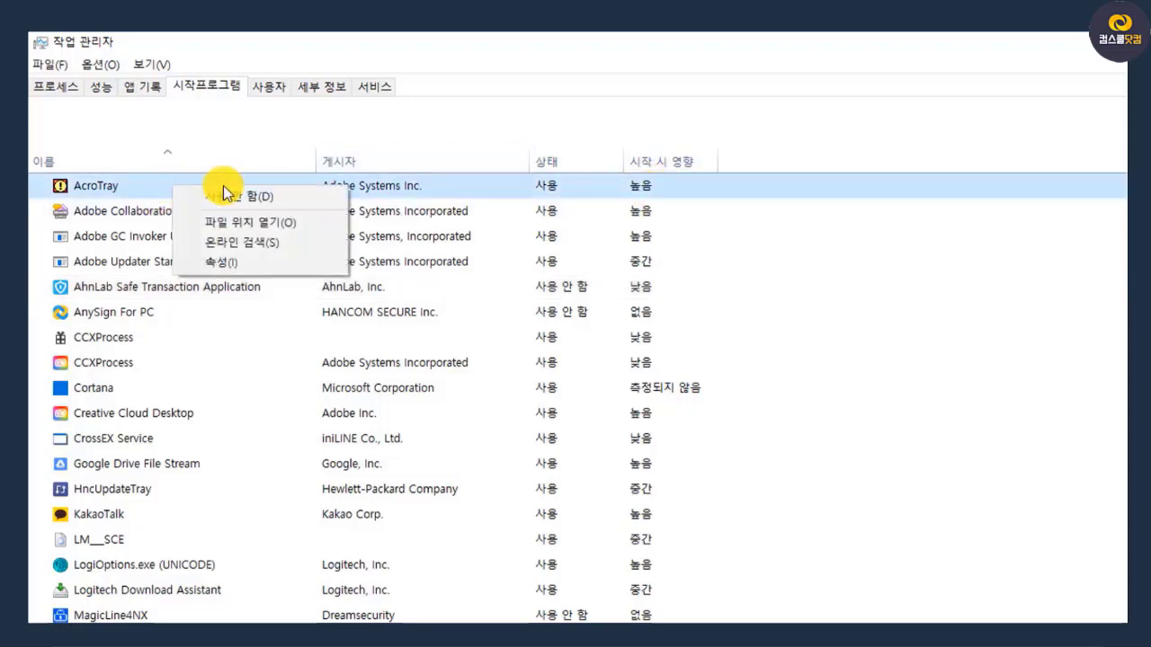
pyautogui.click(241, 196)
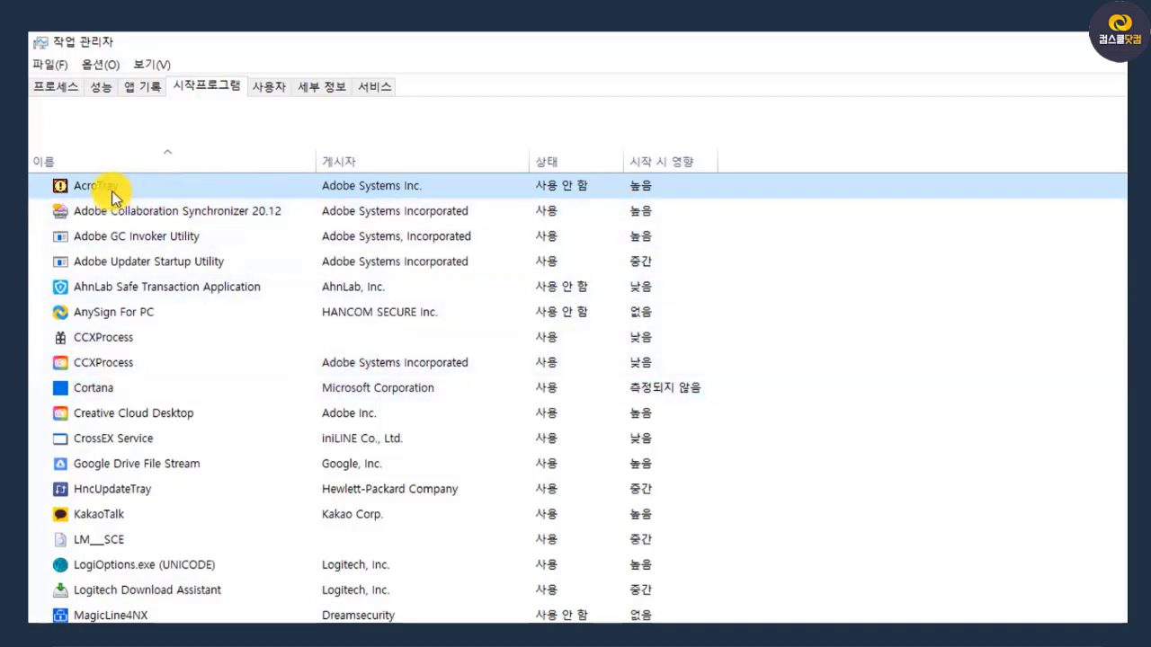
pyautogui.press('super')
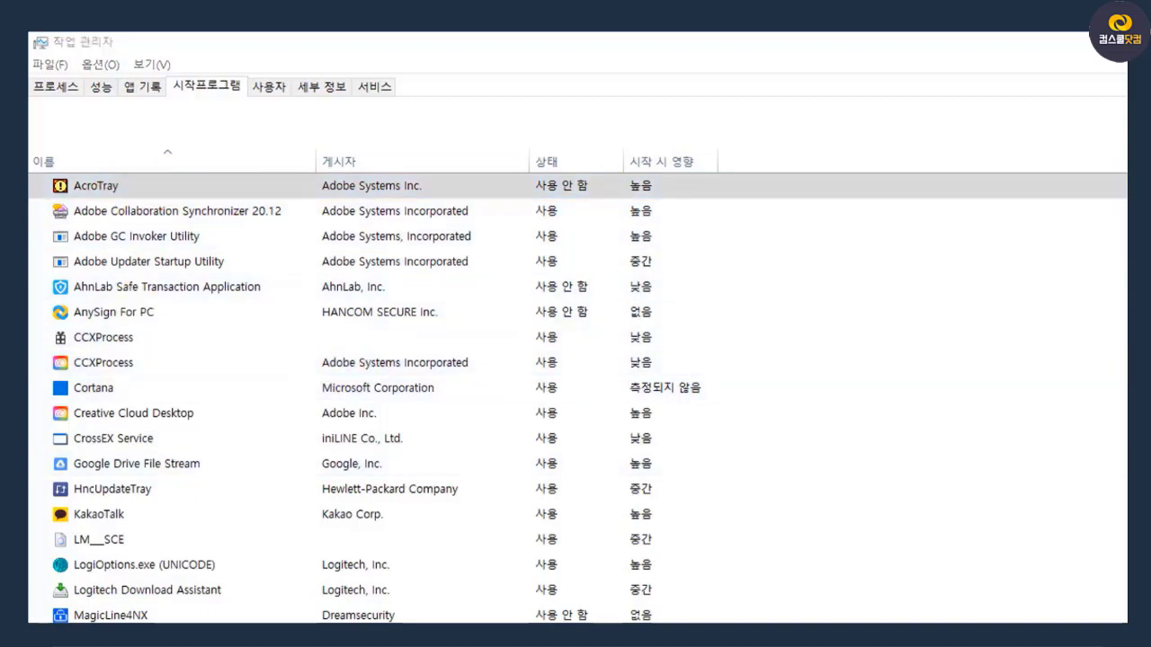
pyautogui.scroll(-3, 141, 523)
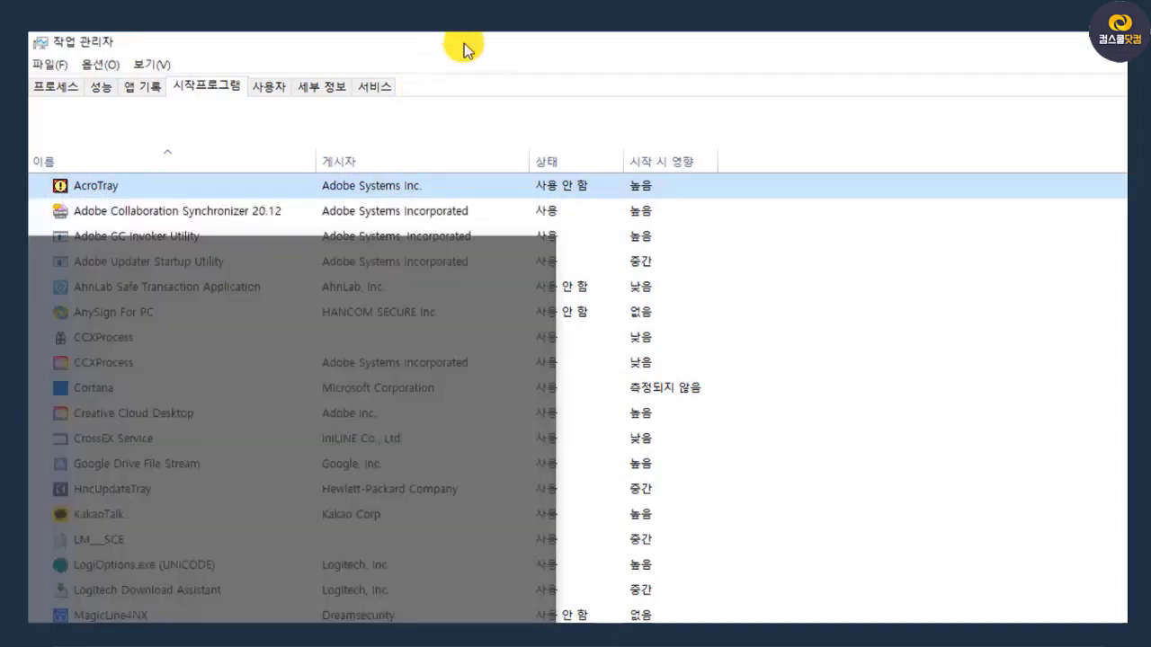
pyautogui.click(462, 43)
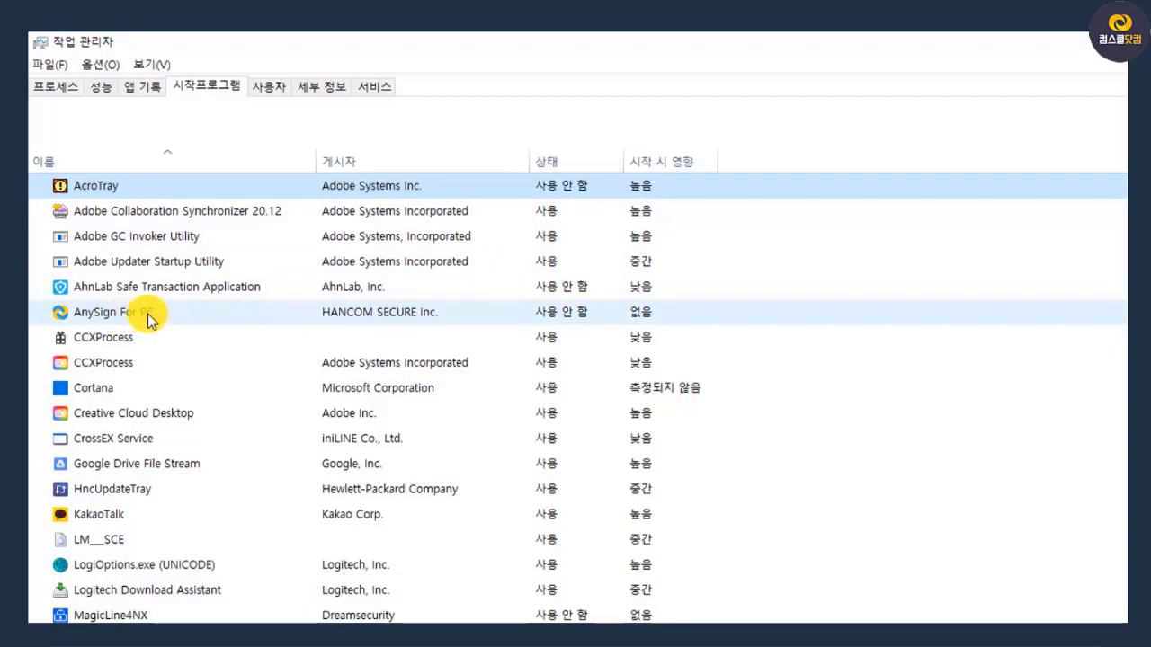
# Disable KakaoTalk and HncUpdateTray in the startup programs list
pyautogui.scroll(-2, 149, 319)
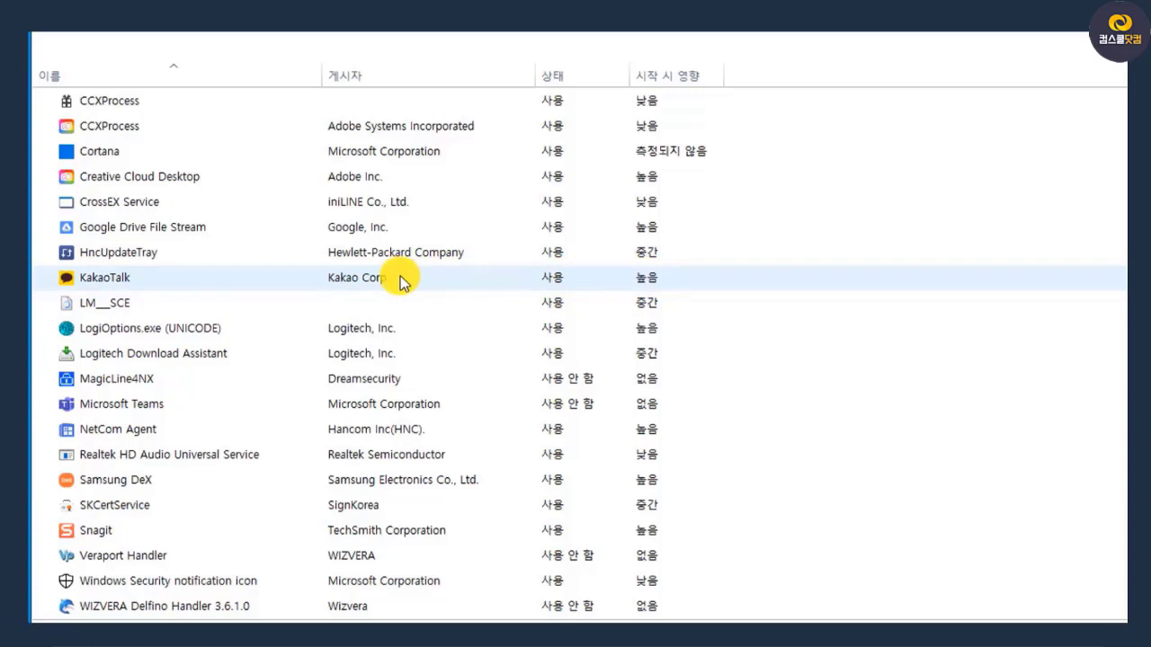
pyautogui.rightClick(273, 284)
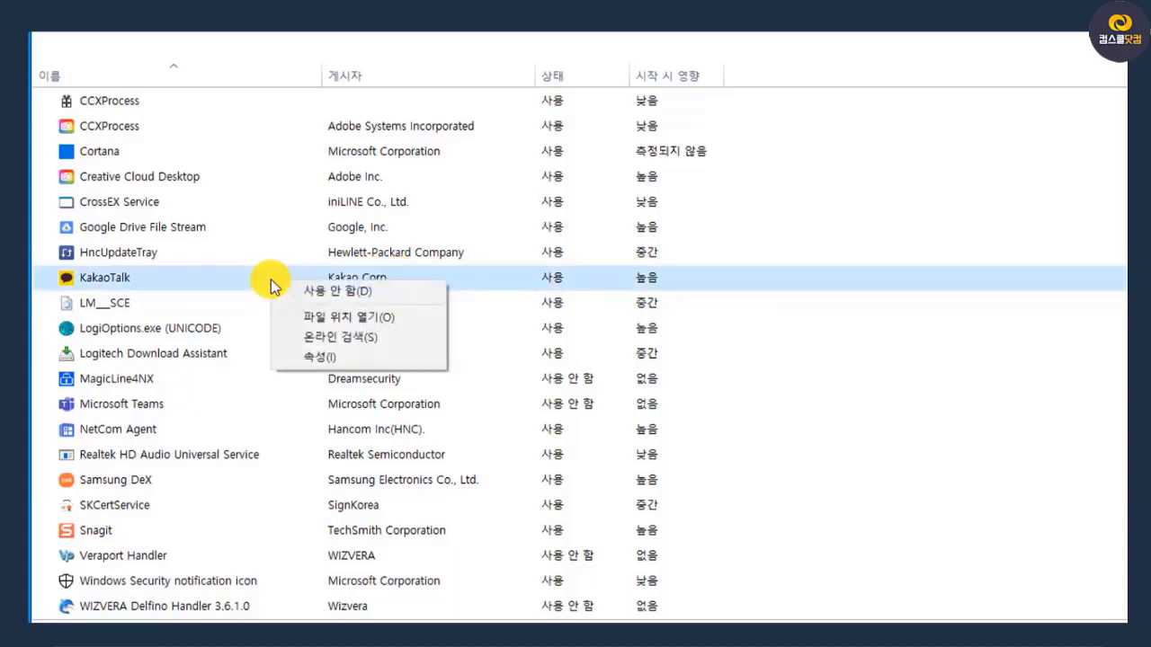
pyautogui.click(335, 290)
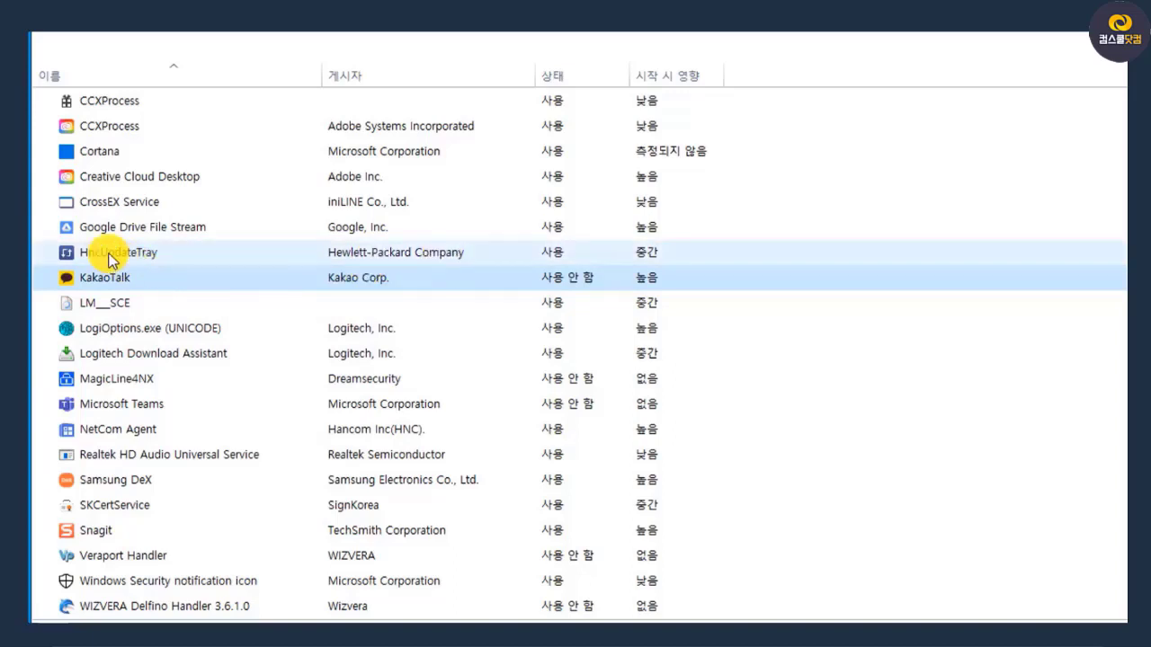
pyautogui.rightClick(362, 252)
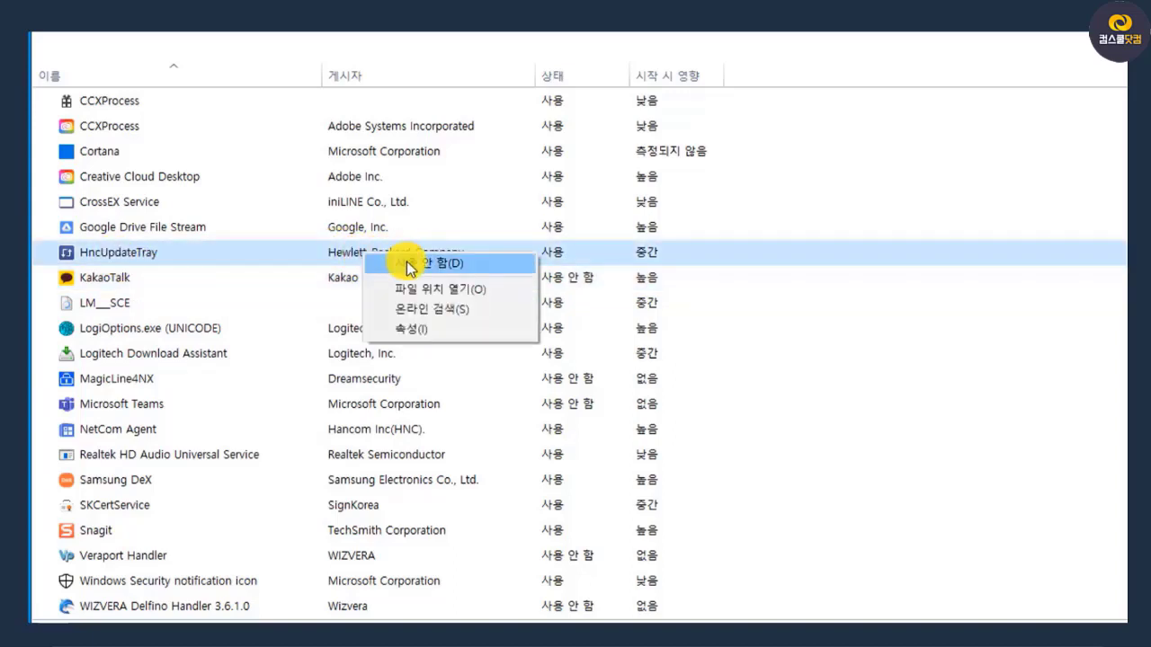
pyautogui.click(407, 262)
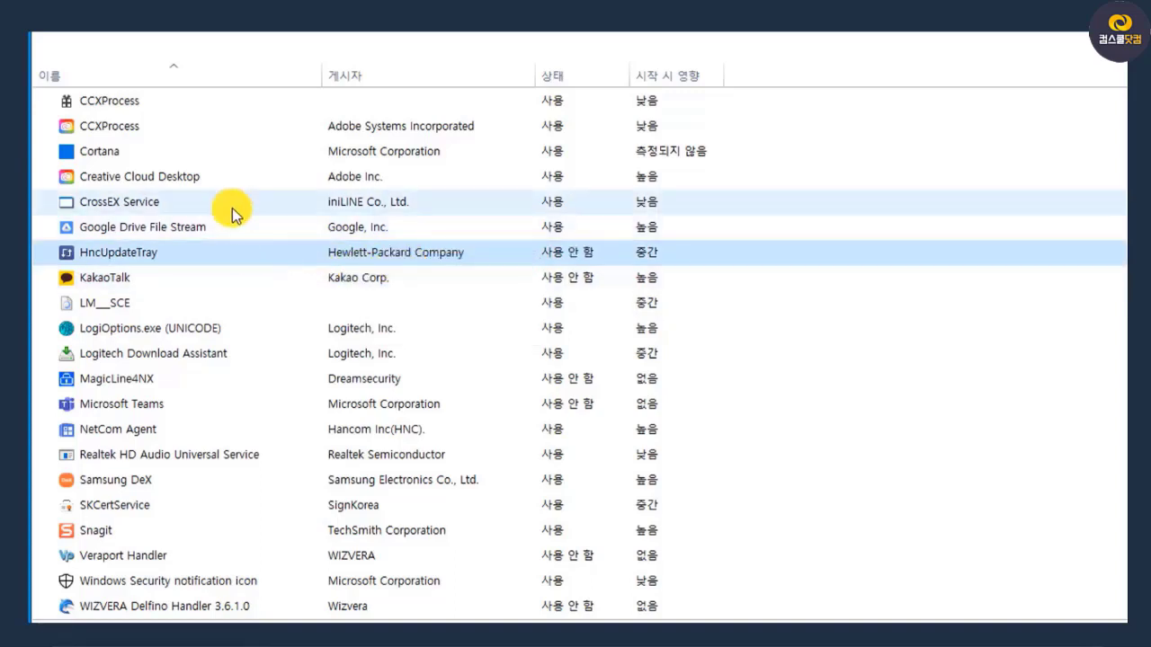
# View the detailed file properties (자세히) of the CrossEX Service startup entry and close them without changes
pyautogui.rightClick(163, 205)
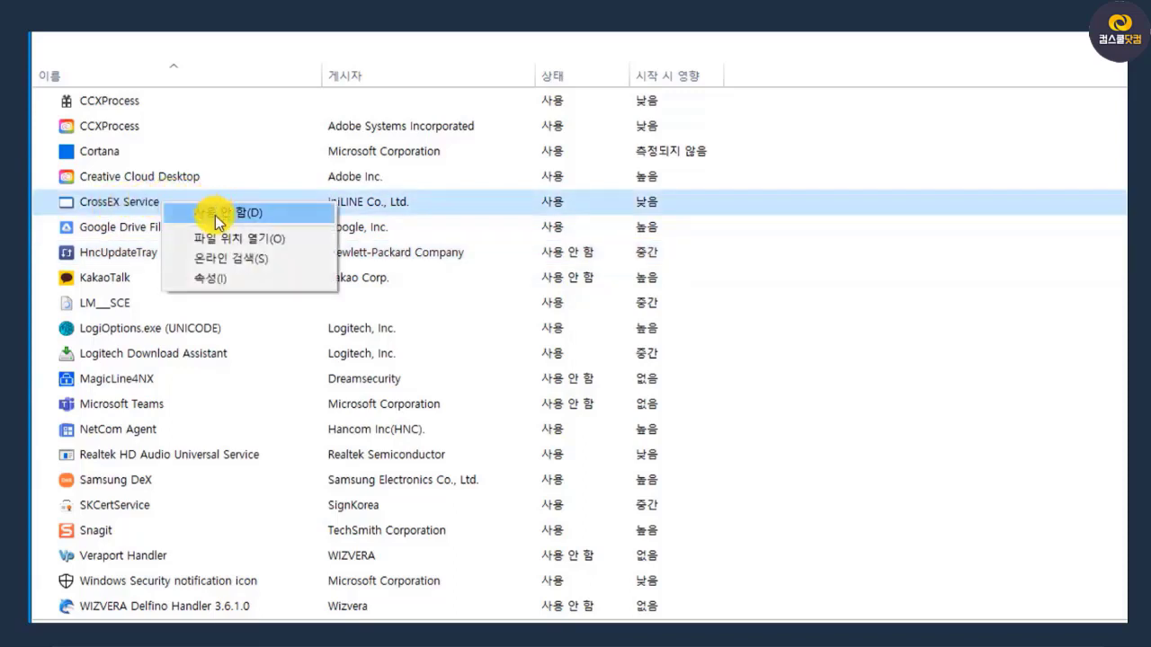
pyautogui.click(232, 281)
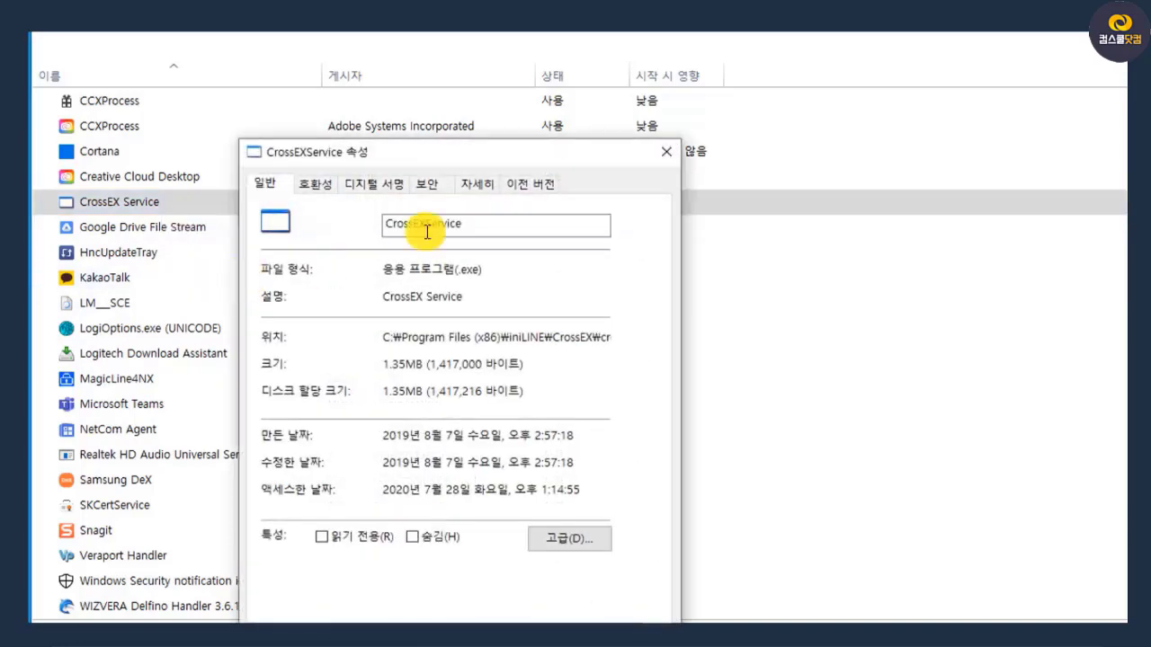
pyautogui.moveTo(437, 162); pyautogui.dragTo(437, 29)
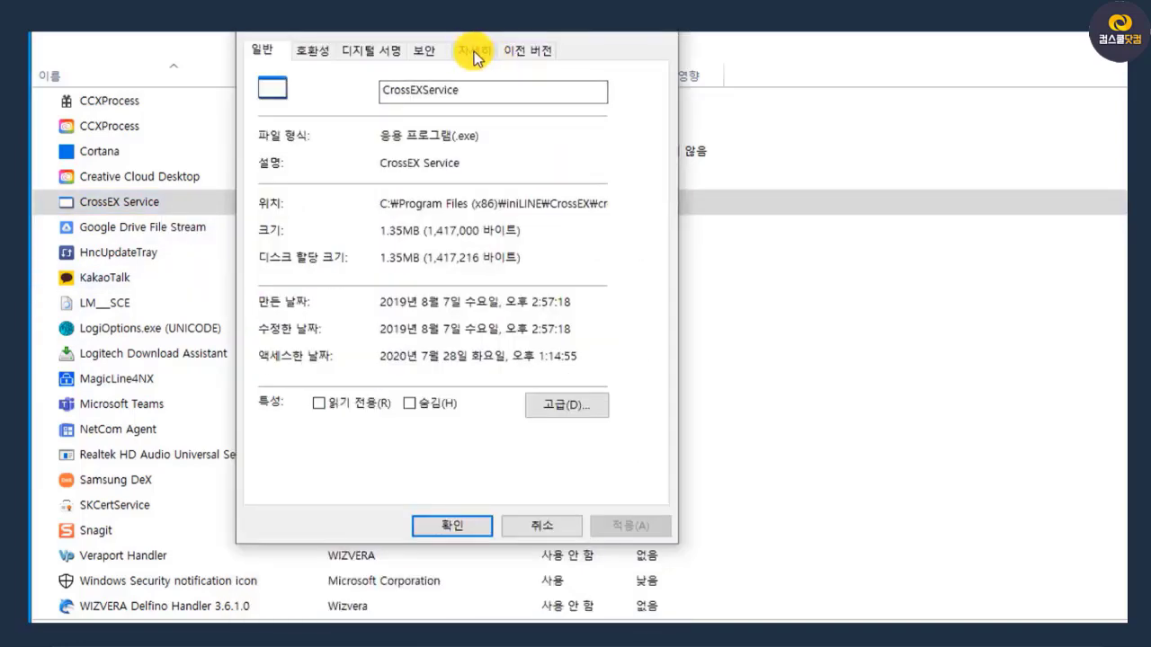
pyautogui.click(474, 53)
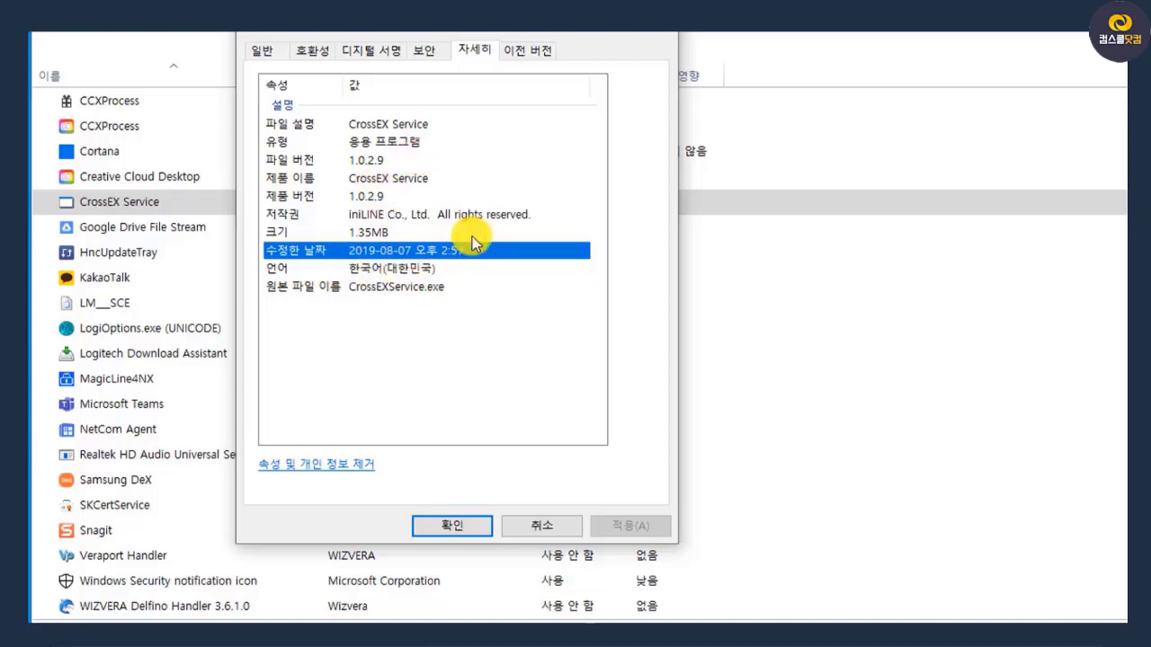
pyautogui.click(540, 525)
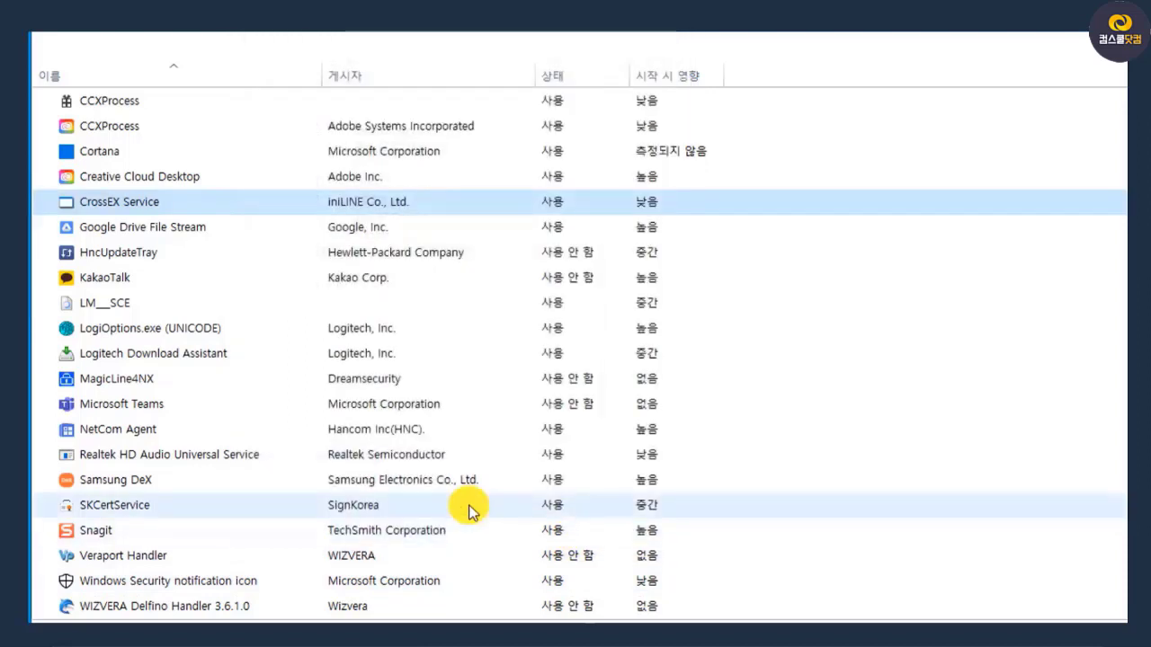
# Search online for information about the CrossEX Service startup entry and read through the results
pyautogui.rightClick(391, 209)
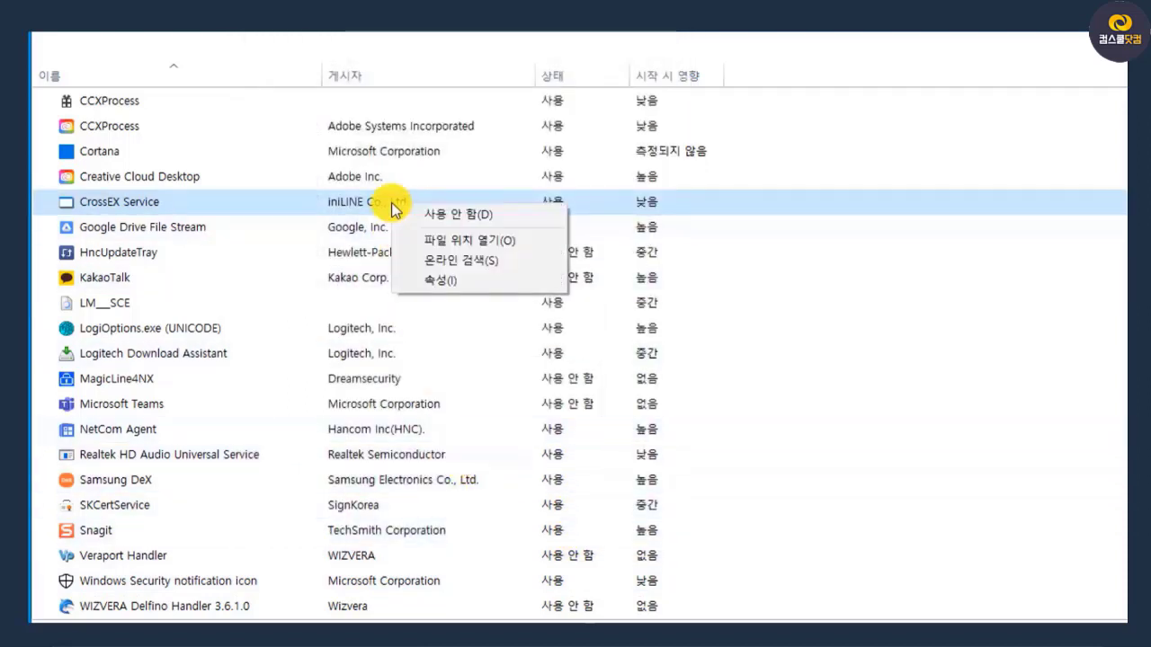
pyautogui.click(454, 263)
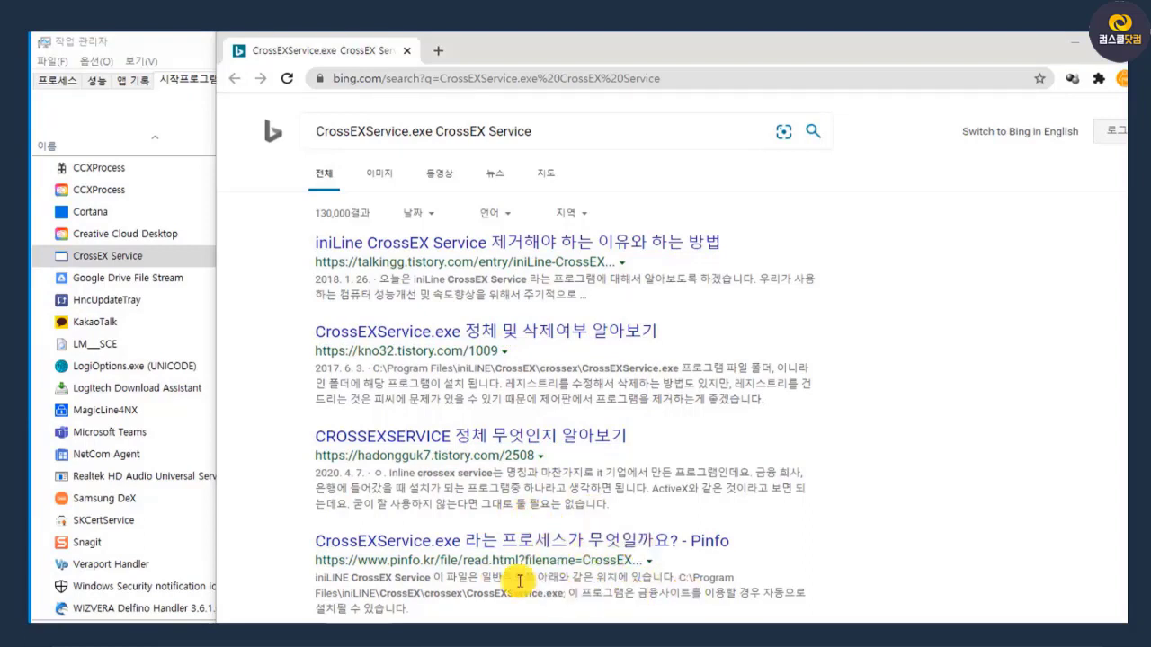
pyautogui.scroll(-1, 647, 585)
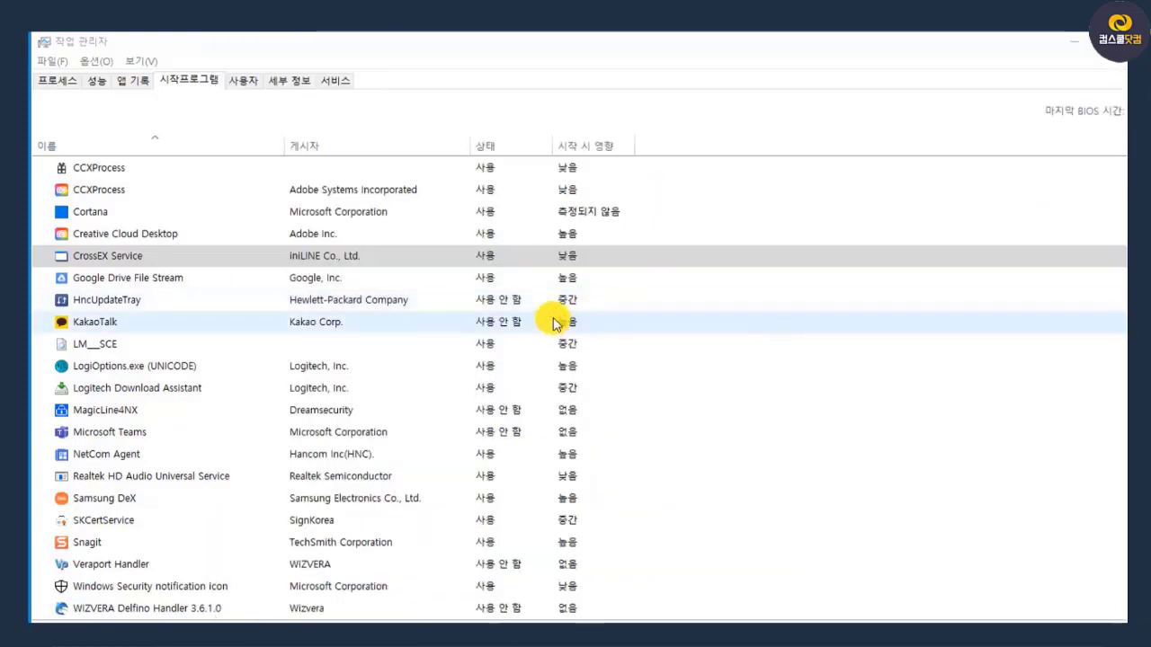
# Disable CrossEX Service and SKCertService in the startup programs list
pyautogui.click(160, 255)
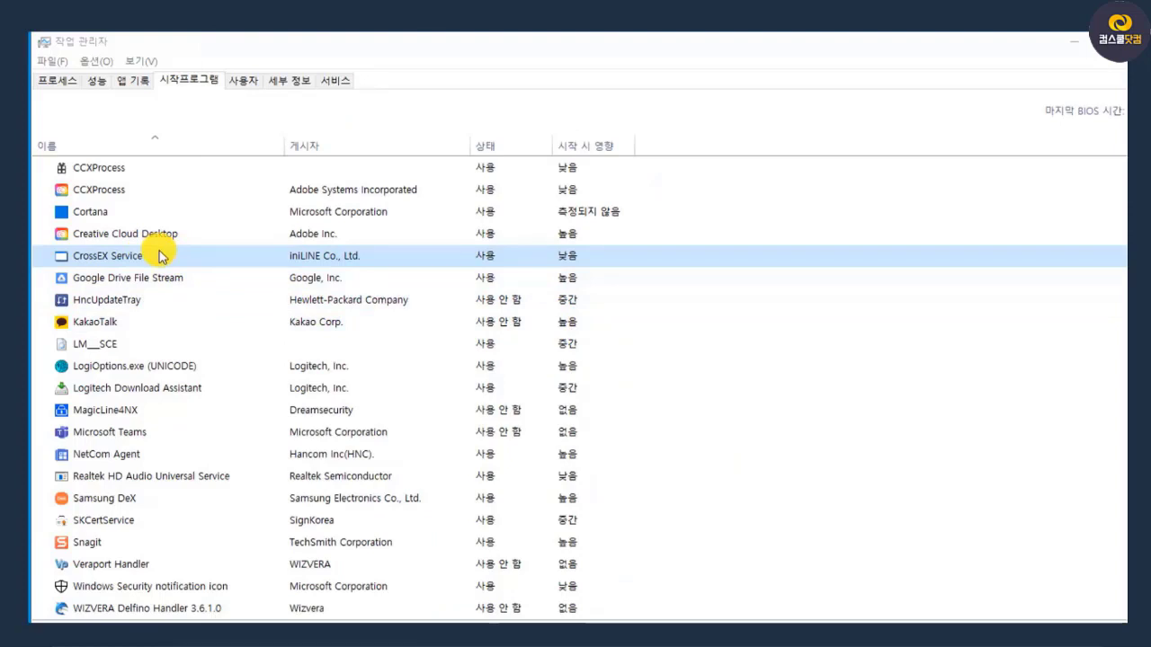
pyautogui.rightClick(160, 255)
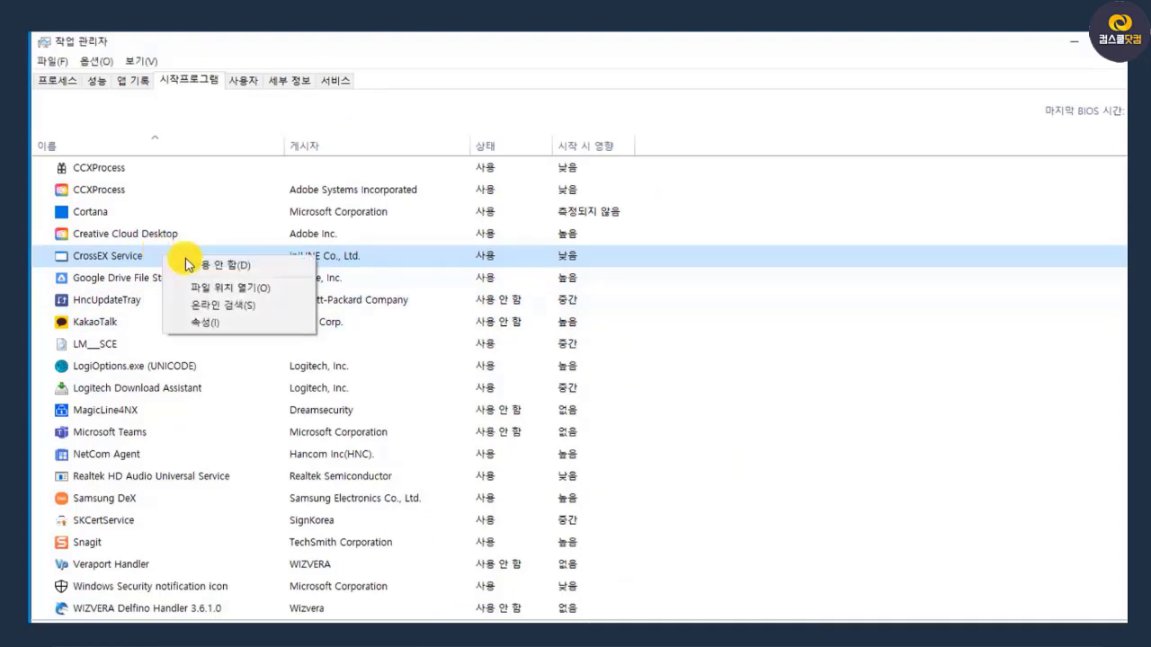
pyautogui.click(263, 265)
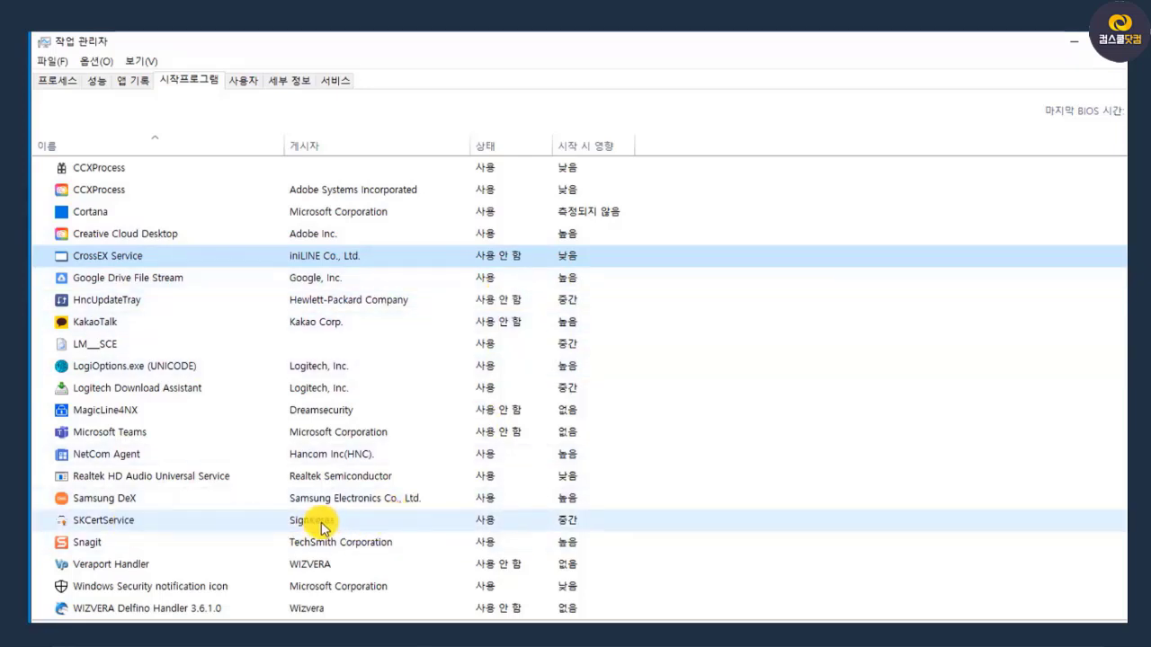
pyautogui.rightClick(352, 522)
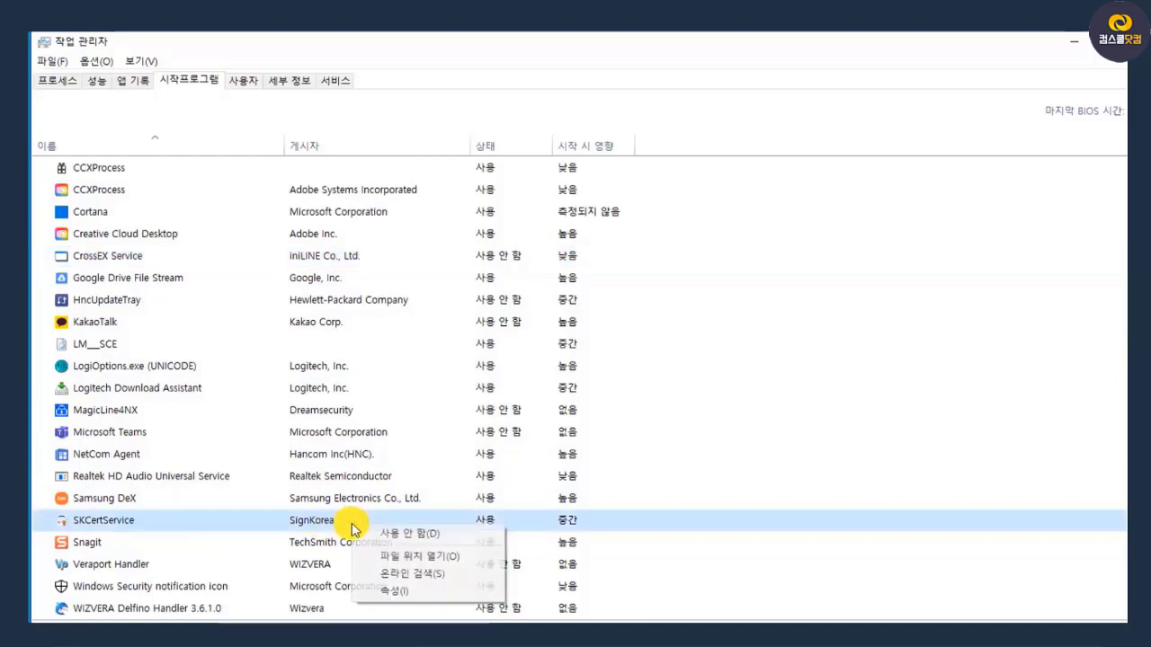
pyautogui.click(420, 532)
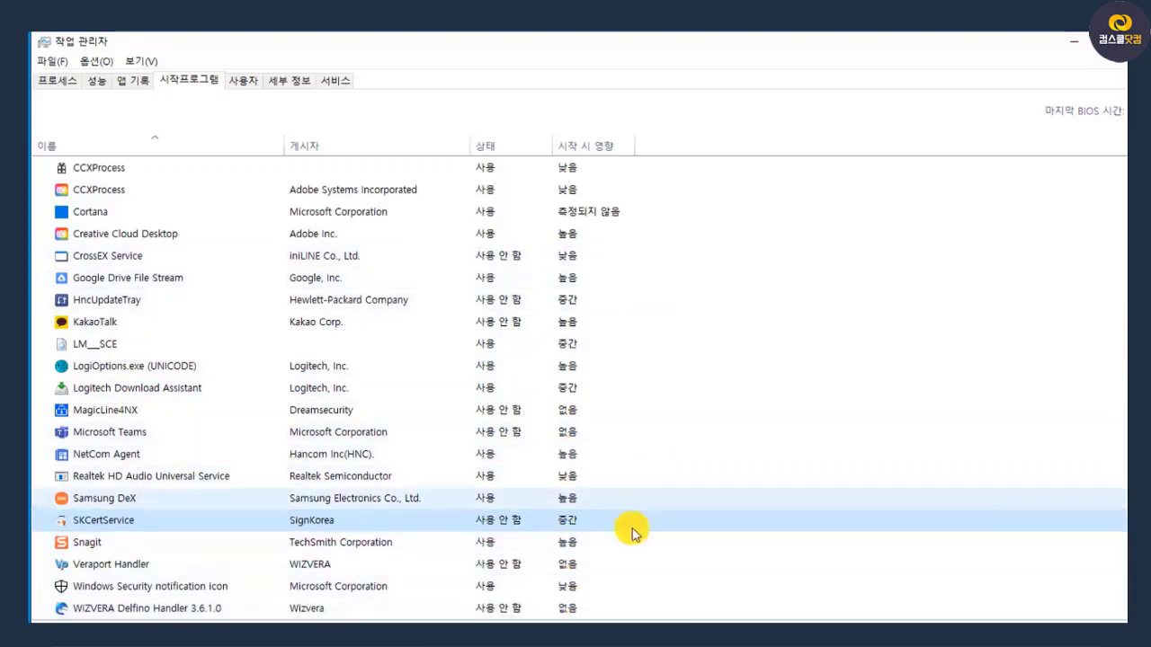
# Disable Cortana in the startup programs and look over the remaining entries
pyautogui.scroll(2, 309, 306)
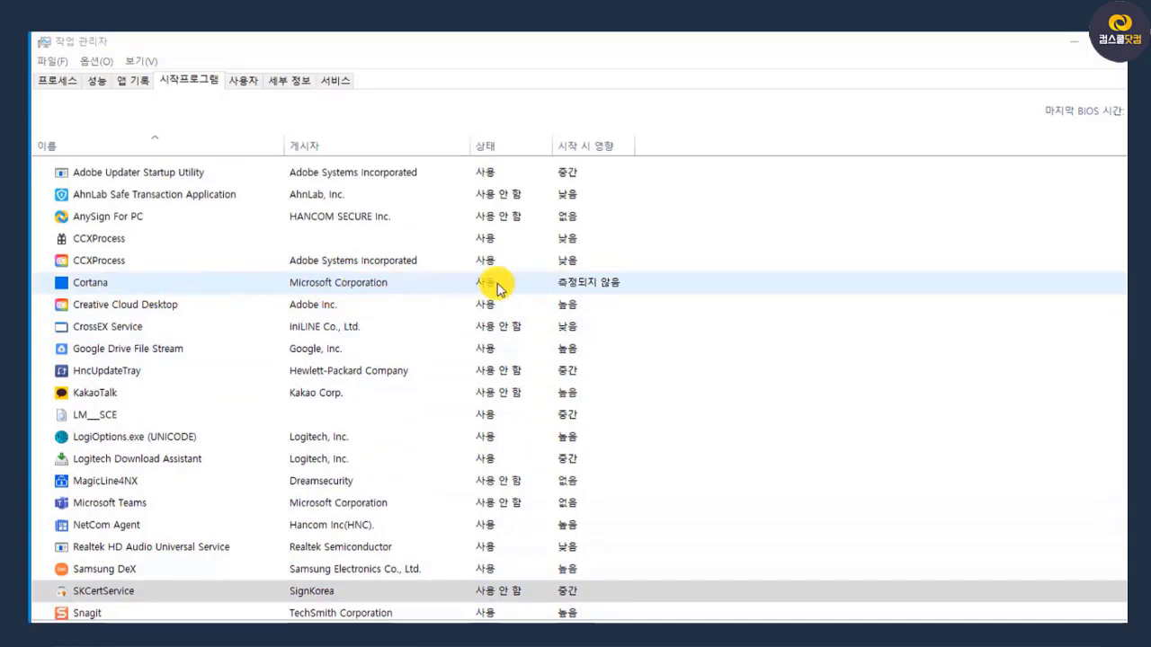
pyautogui.rightClick(498, 285)
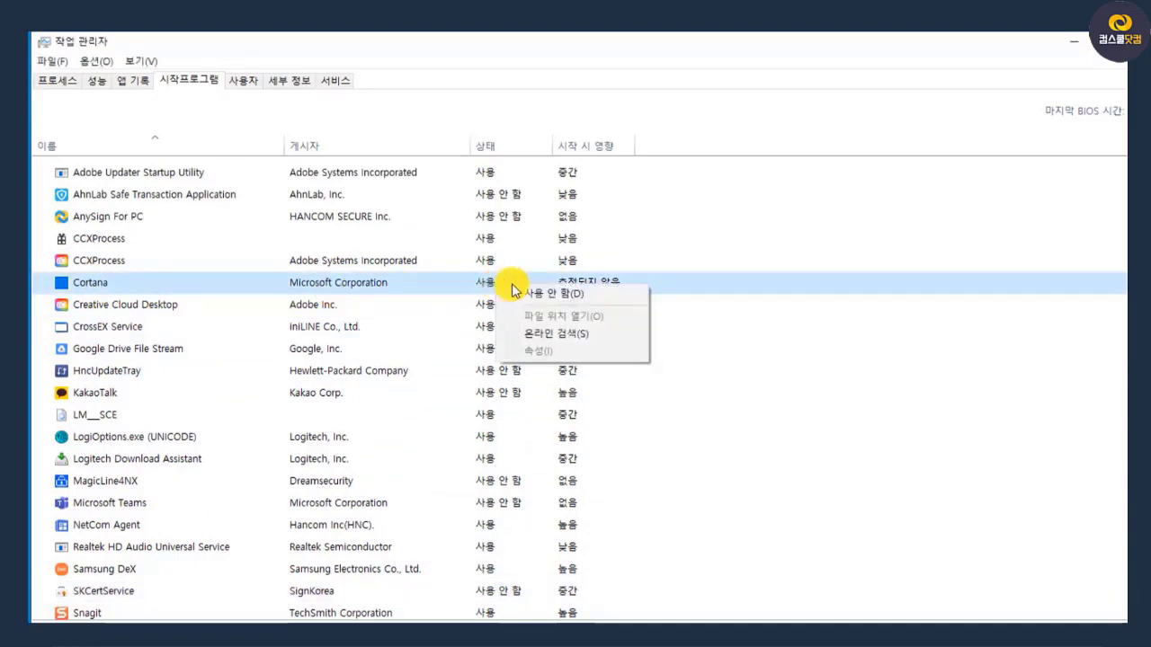
pyautogui.click(552, 297)
pyautogui.scroll(1, 323, 306)
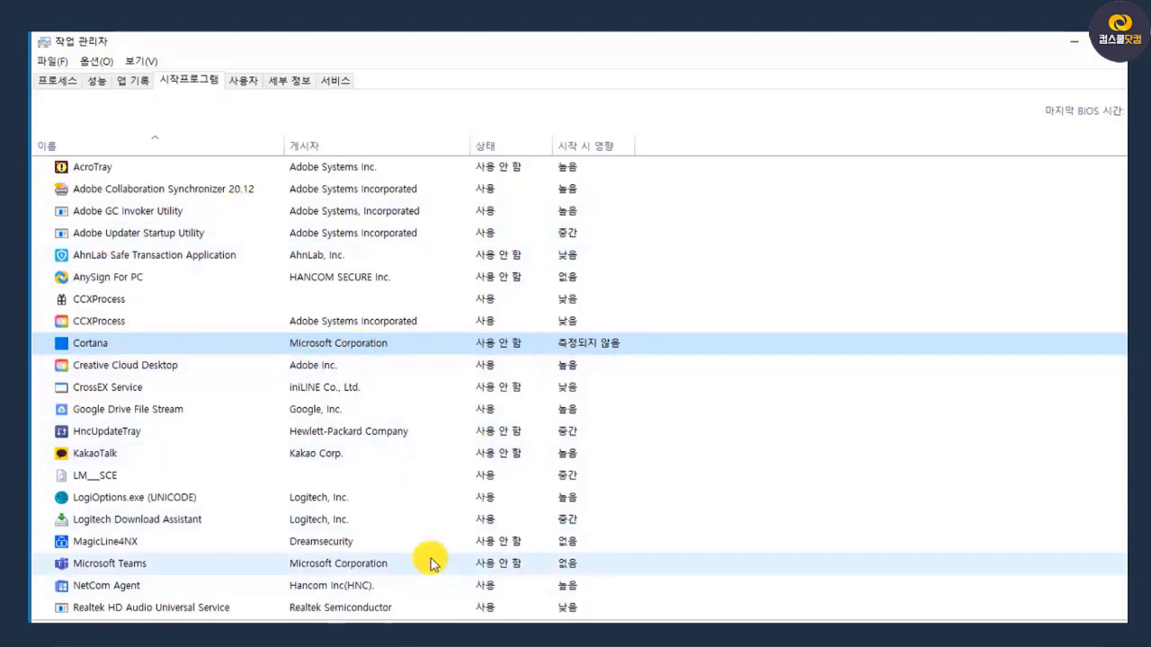
pyautogui.scroll(-1, 430, 562)
pyautogui.scroll(1, 430, 563)
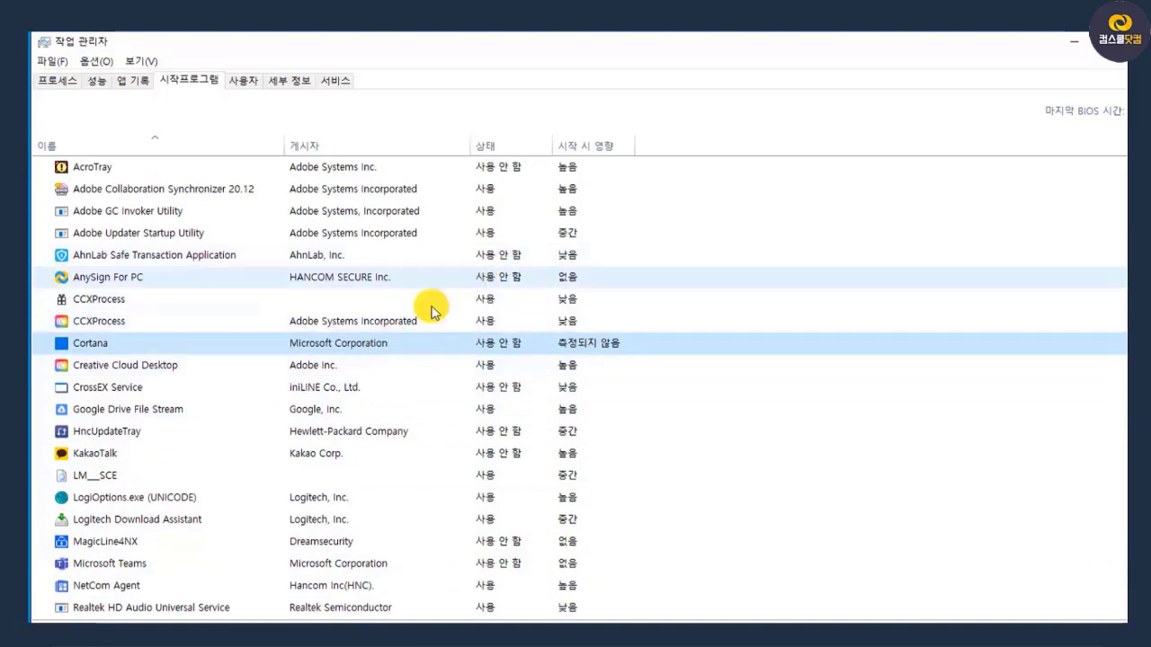
pyautogui.scroll(-3, 486, 542)
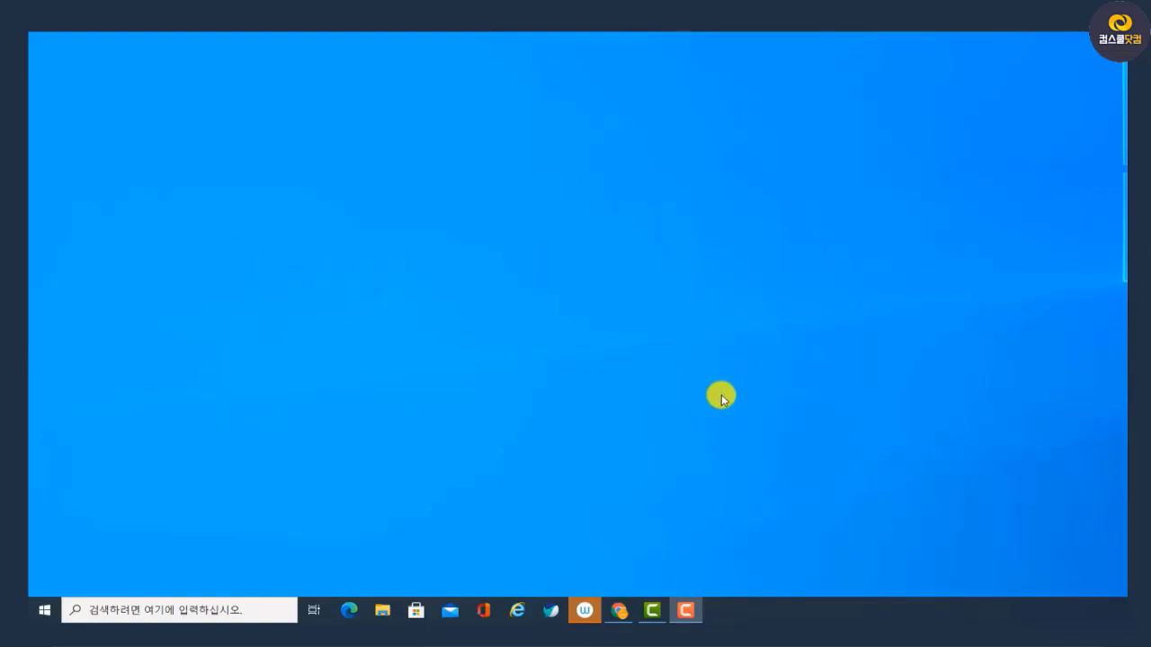
# In the Windows notifications and actions settings (알림 및 작업), turn off showing tips about Windows (Windows에 대한 팁 표시)
pyautogui.press('super+x')
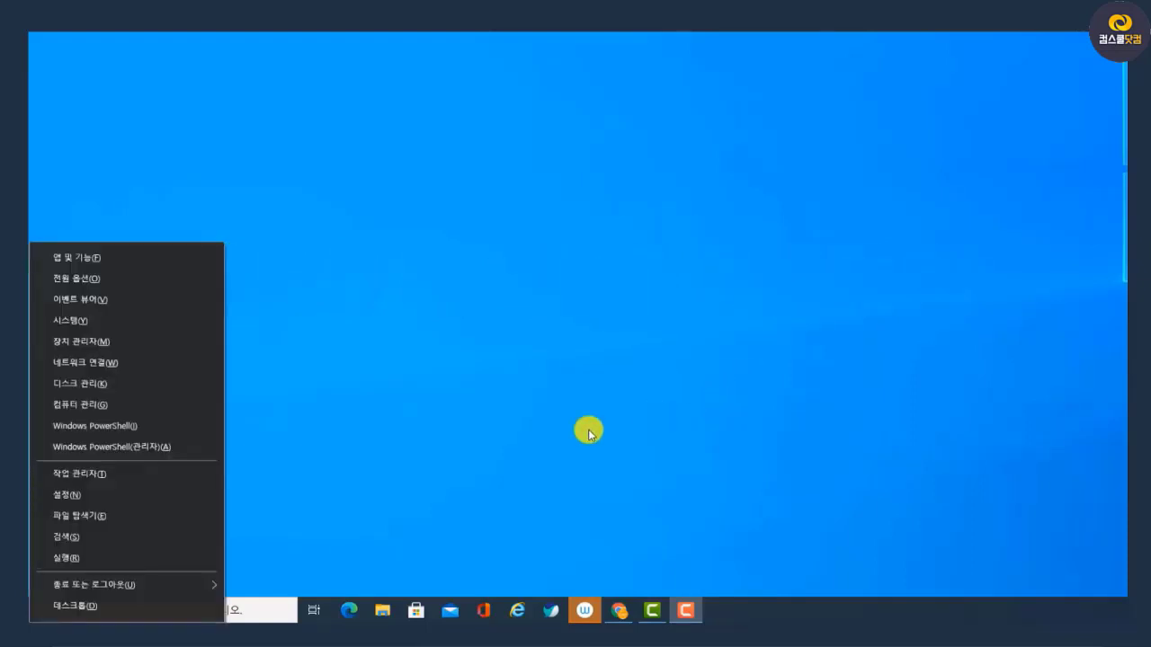
pyautogui.click(104, 496)
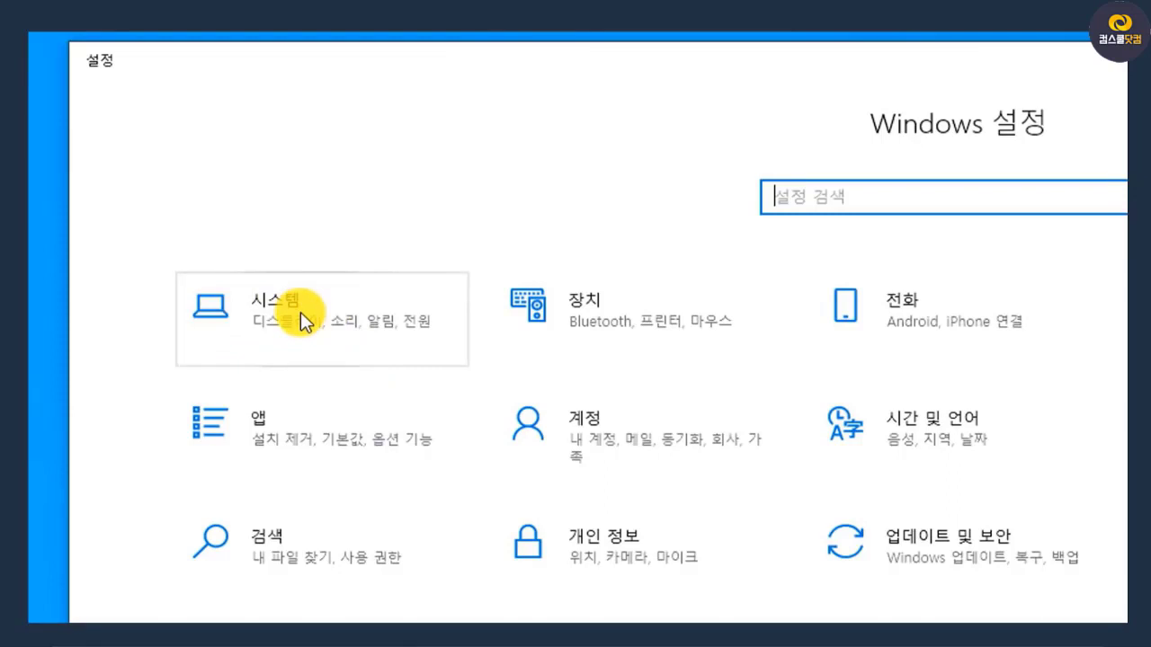
pyautogui.click(300, 311)
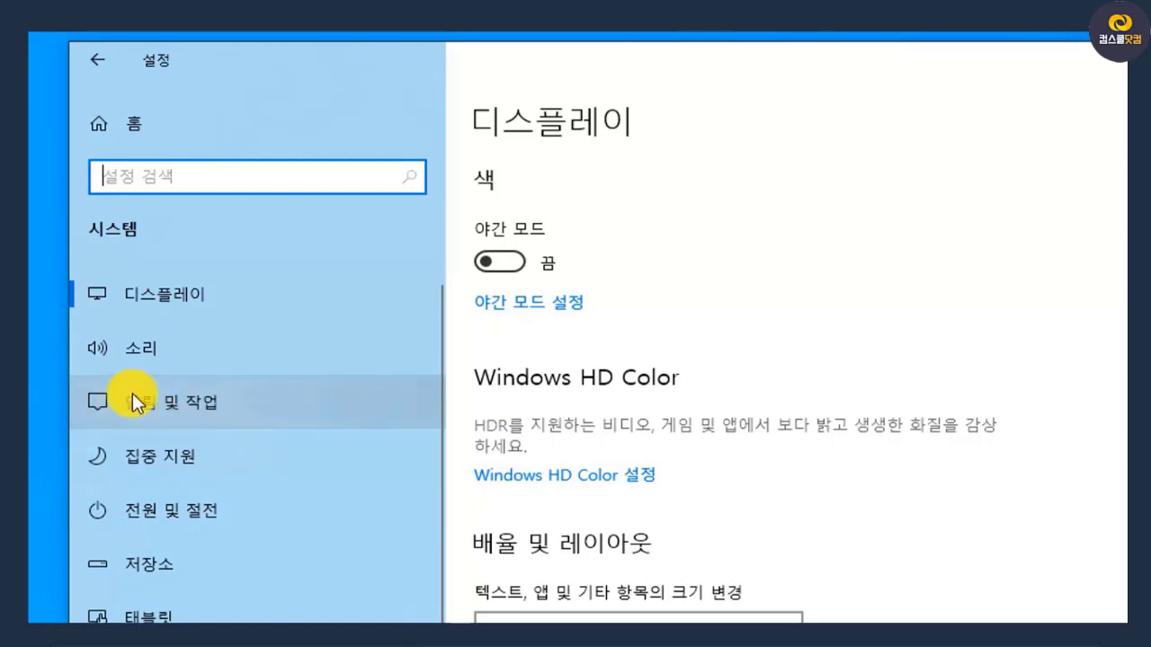
pyautogui.click(241, 401)
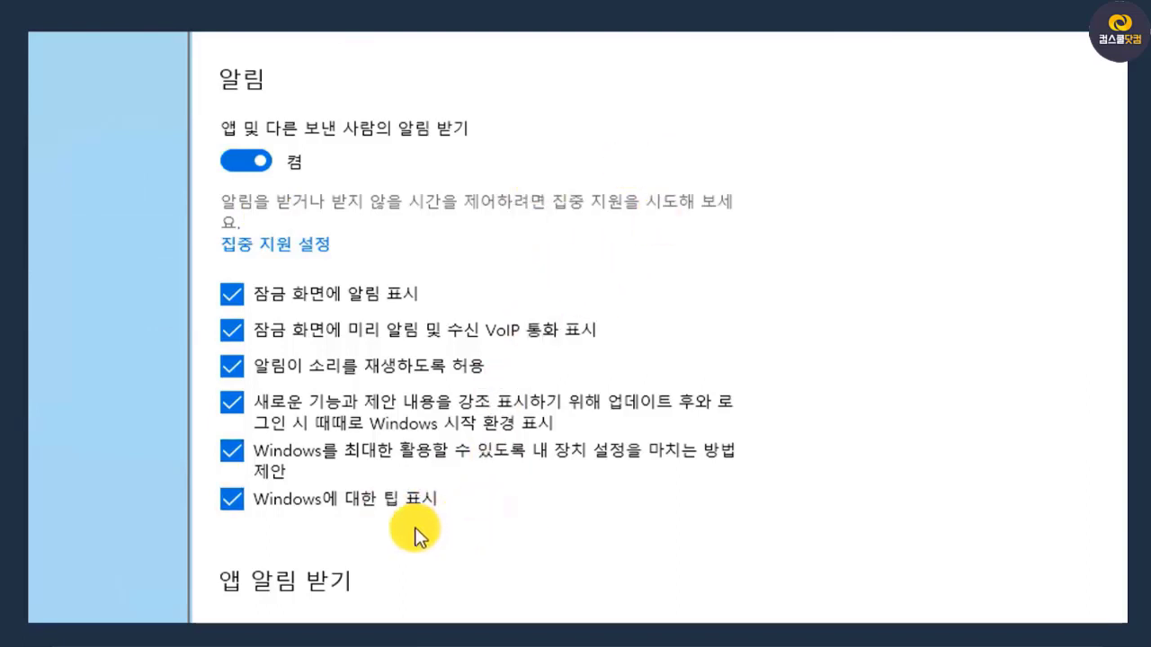
pyautogui.click(233, 500)
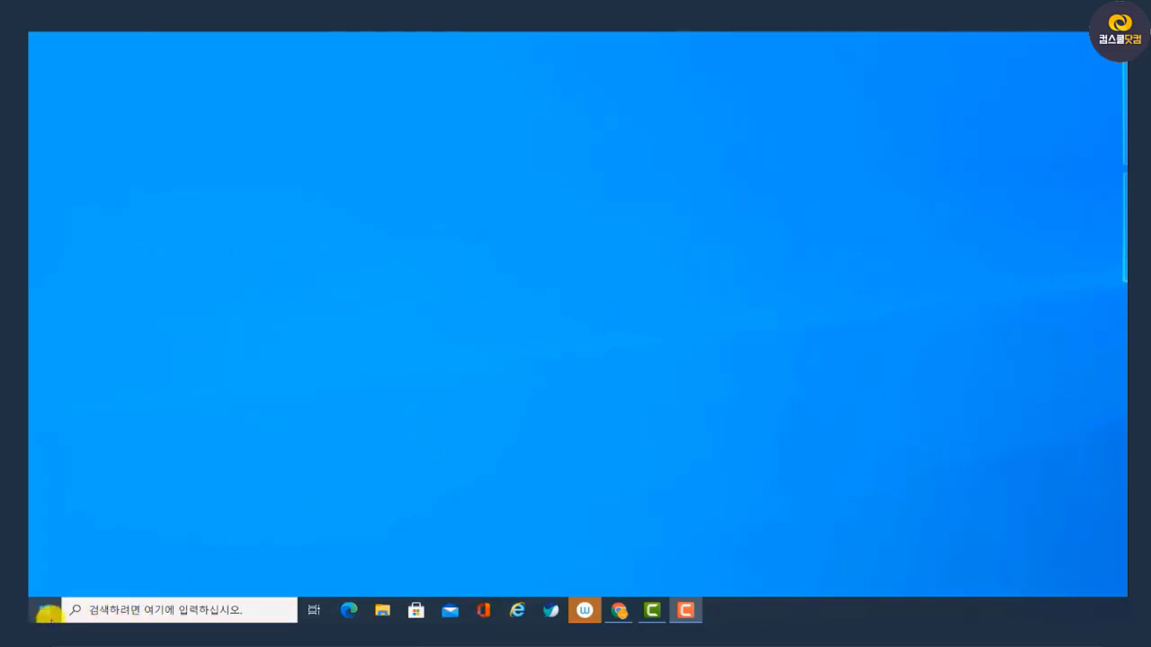
# Open Control Panel (제어판) and go to the power options (전원 옵션) under hardware and sound (하드웨어 및 소리)
pyautogui.press('super+x')
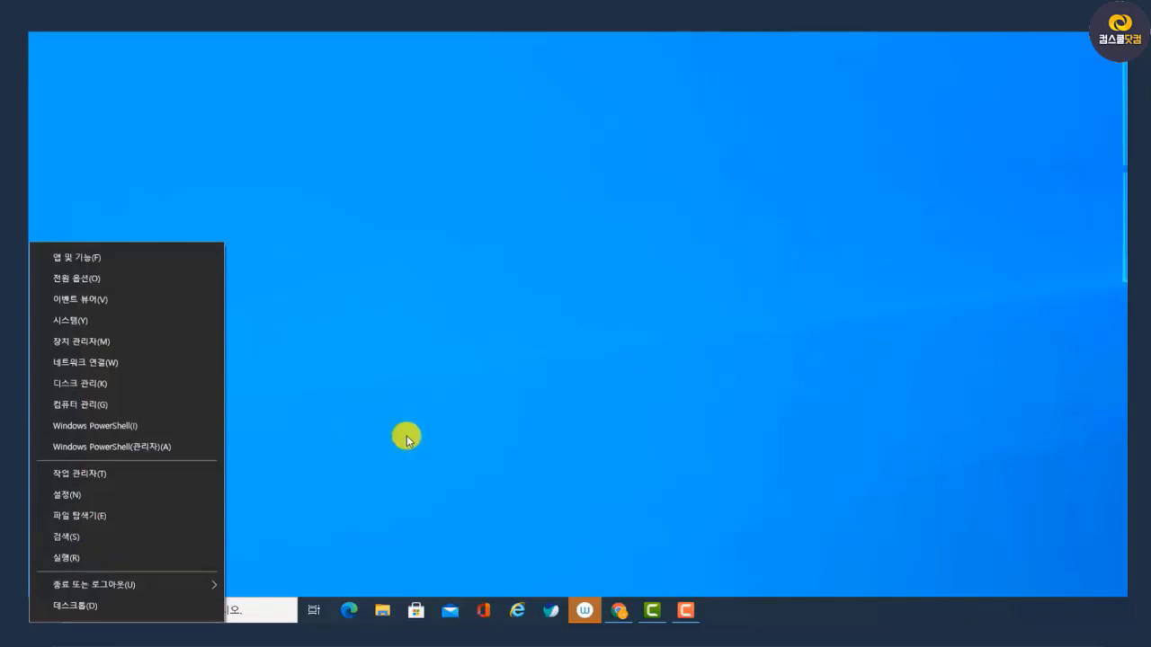
pyautogui.click(243, 609)
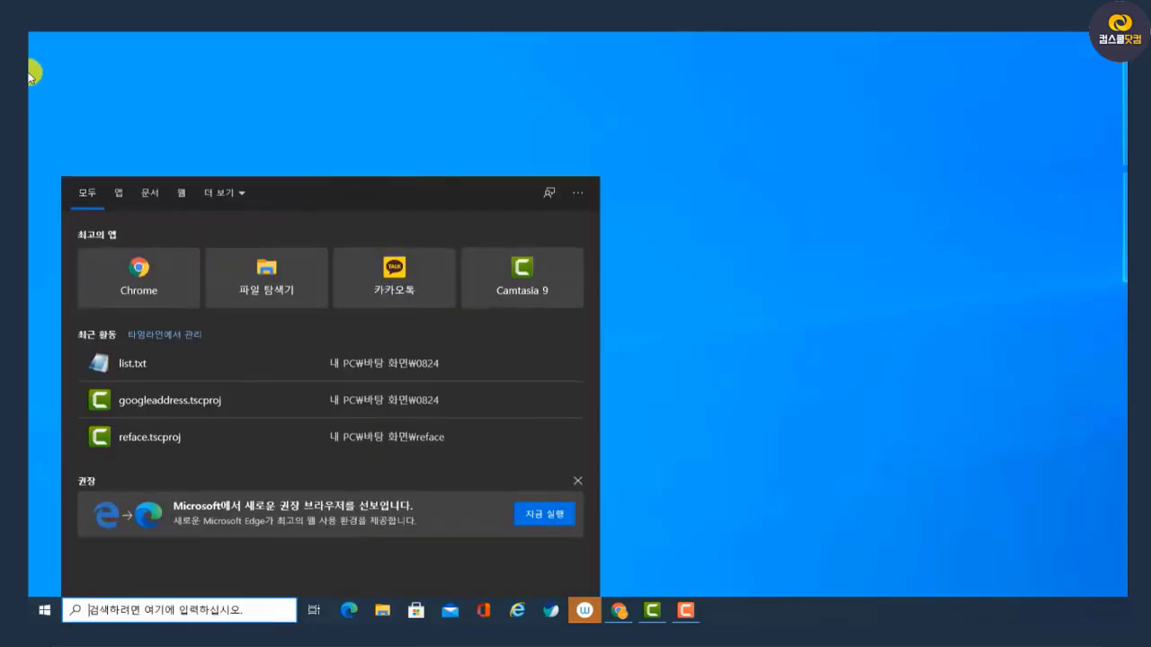
pyautogui.write('제')
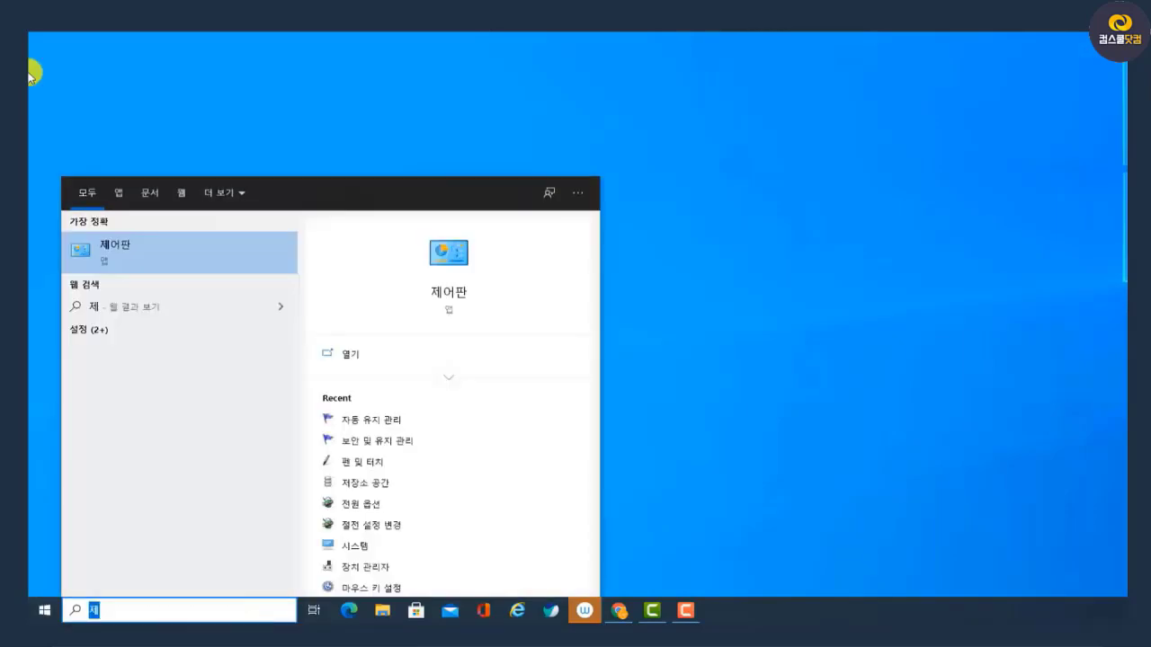
pyautogui.click(448, 290)
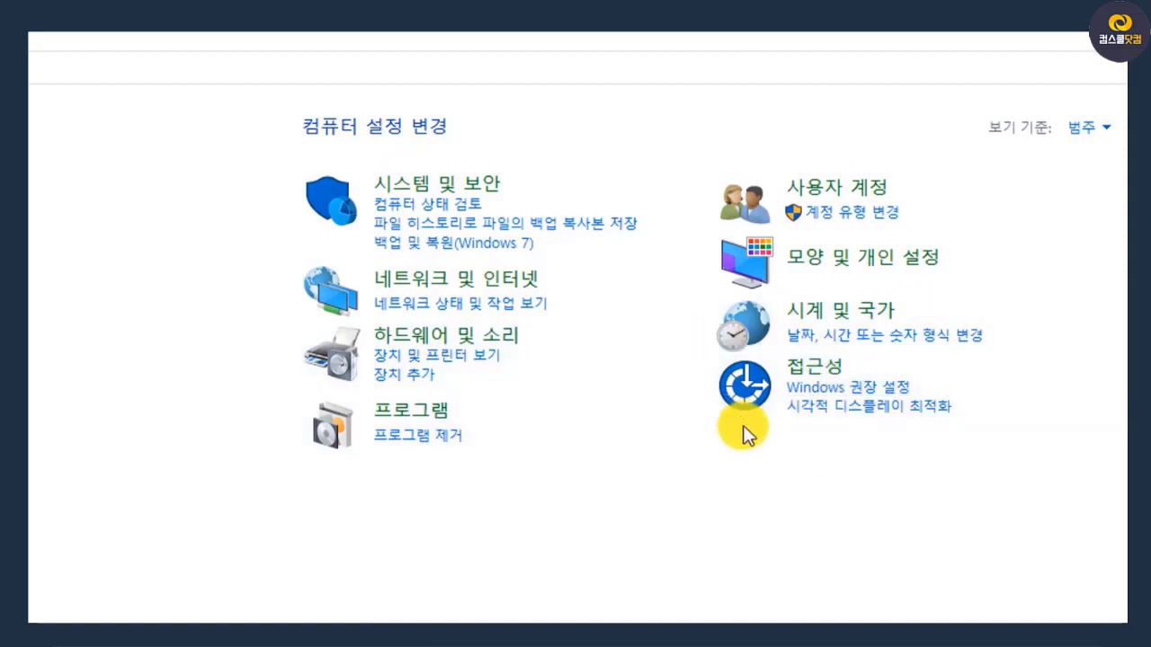
pyautogui.click(459, 350)
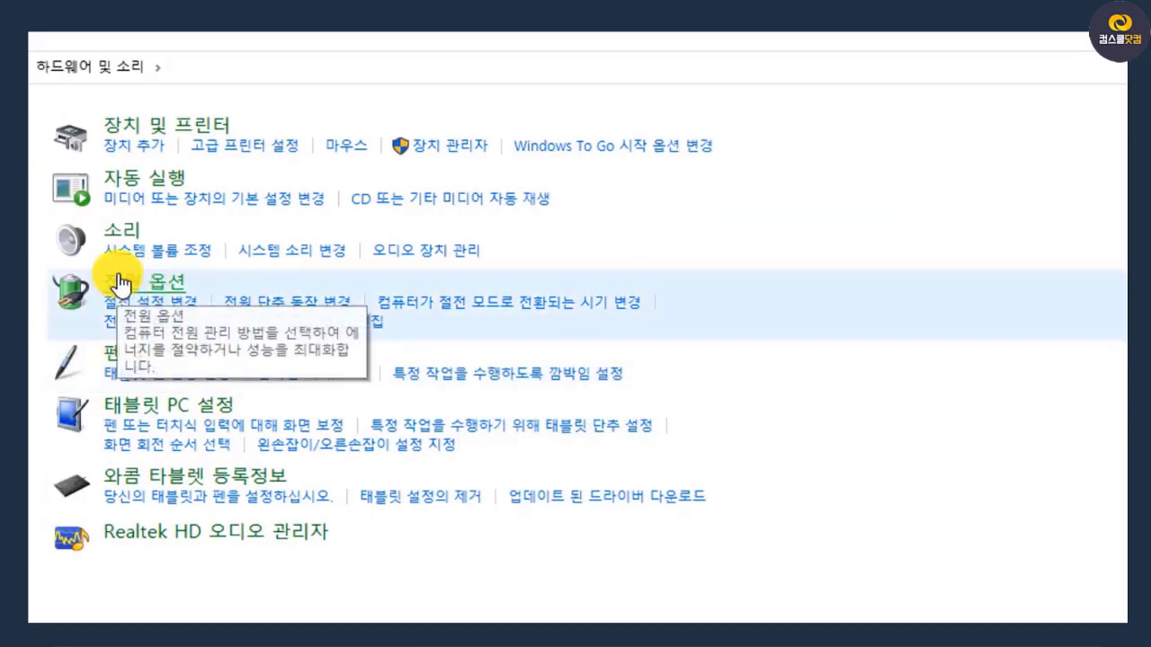
pyautogui.click(180, 288)
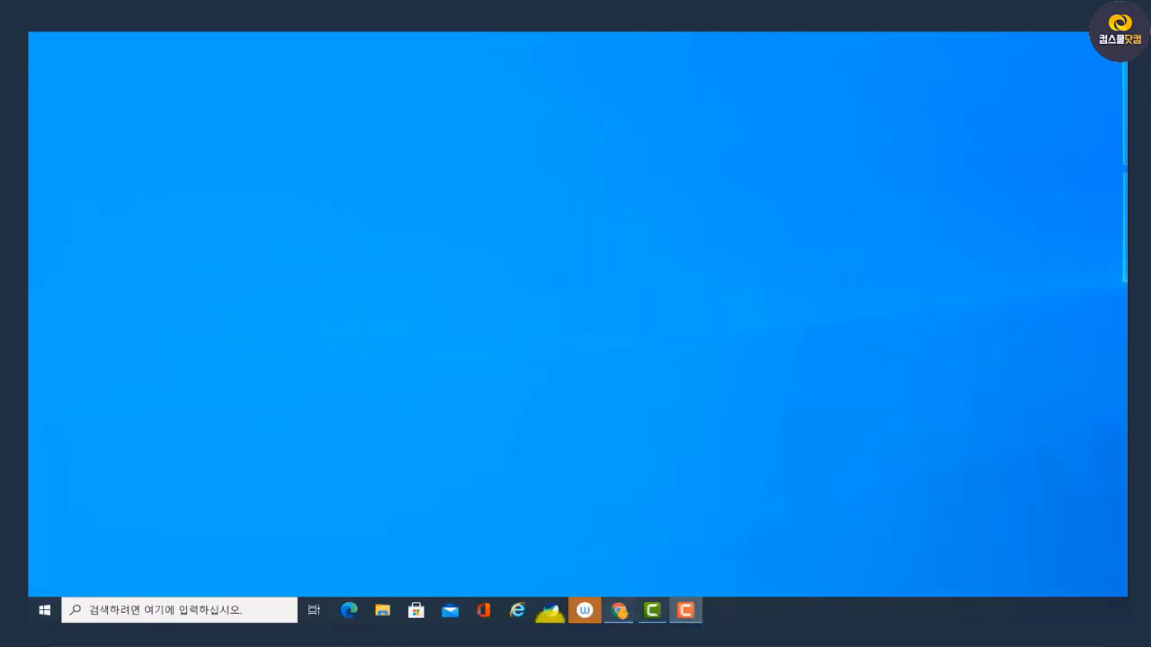
# Switch to File Explorer and open the properties of the TOSHIBA (E:) USB drive under 내 PC
pyautogui.click(383, 612)
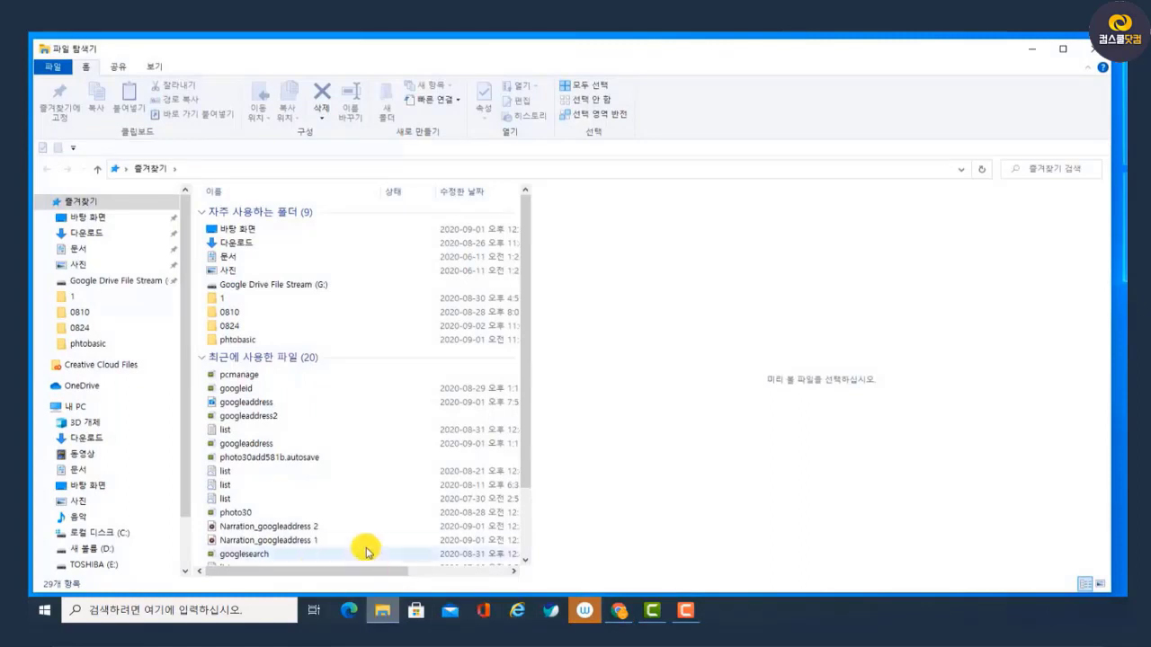
pyautogui.click(104, 411)
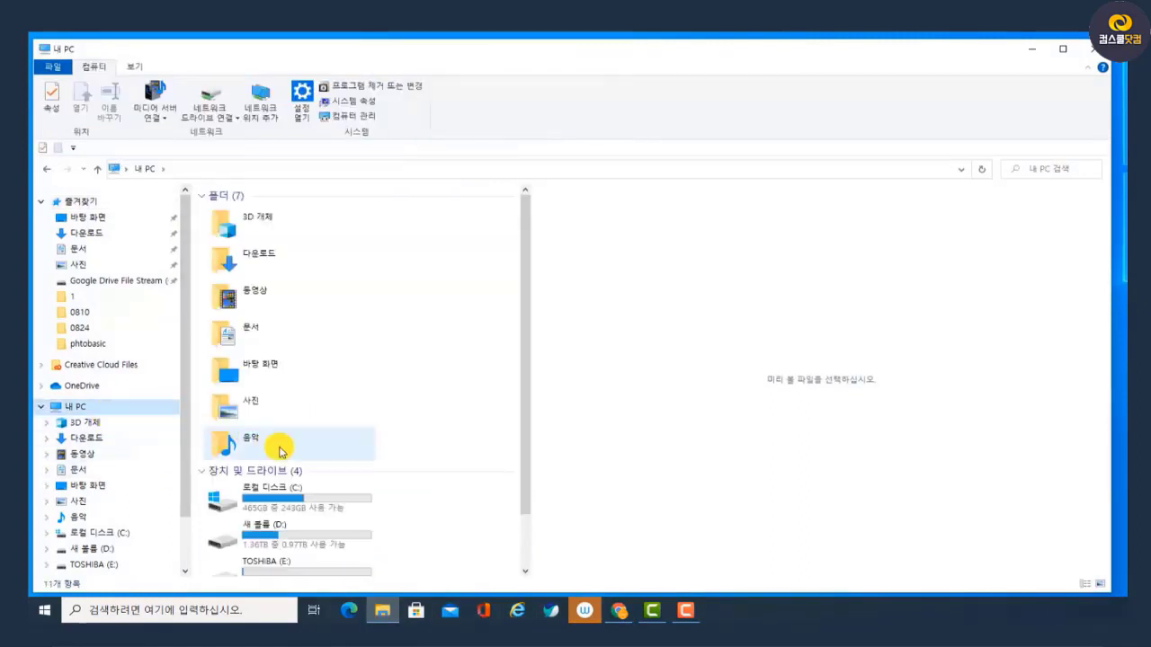
pyautogui.scroll(-1, 344, 487)
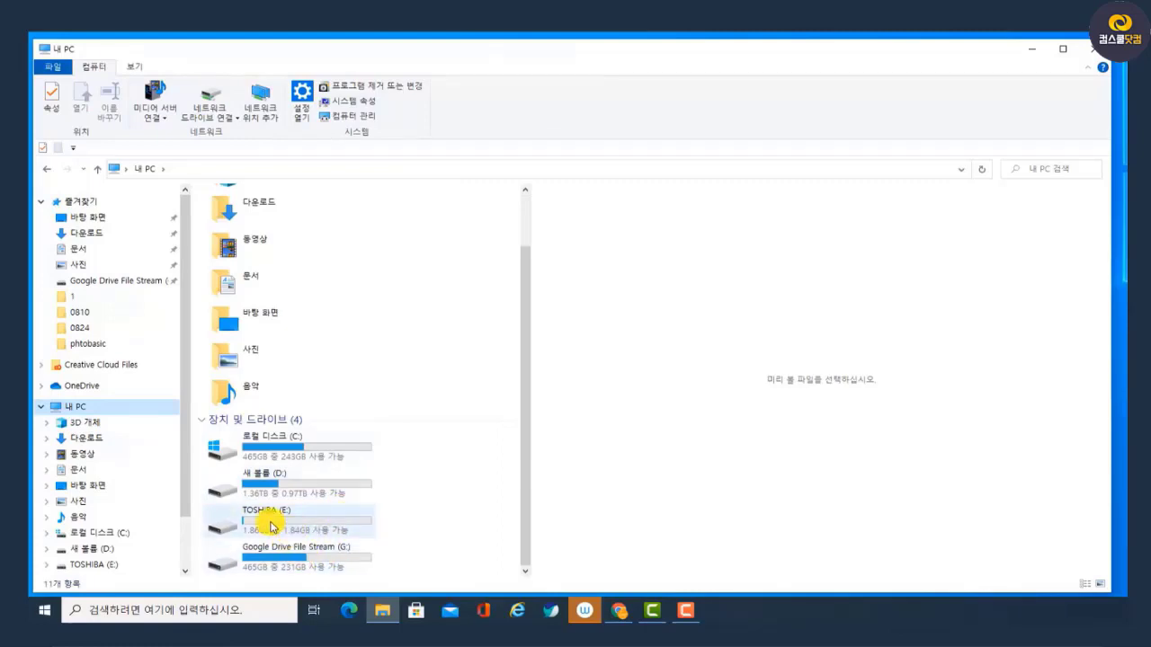
pyautogui.moveTo(306, 520)
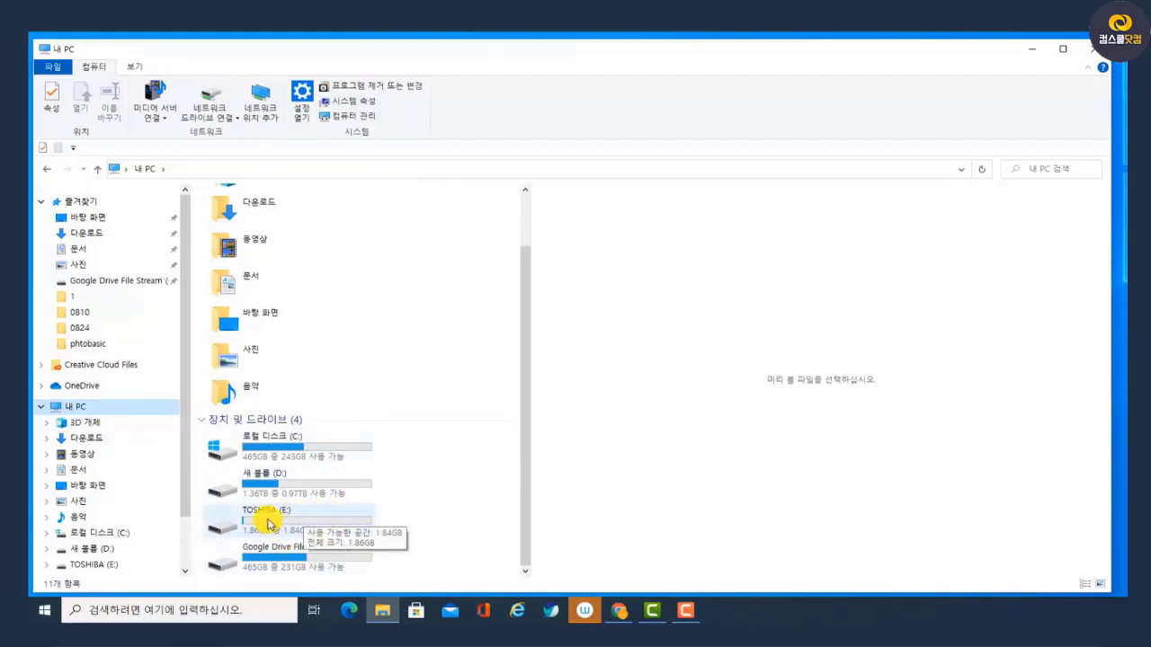
pyautogui.rightClick(268, 523)
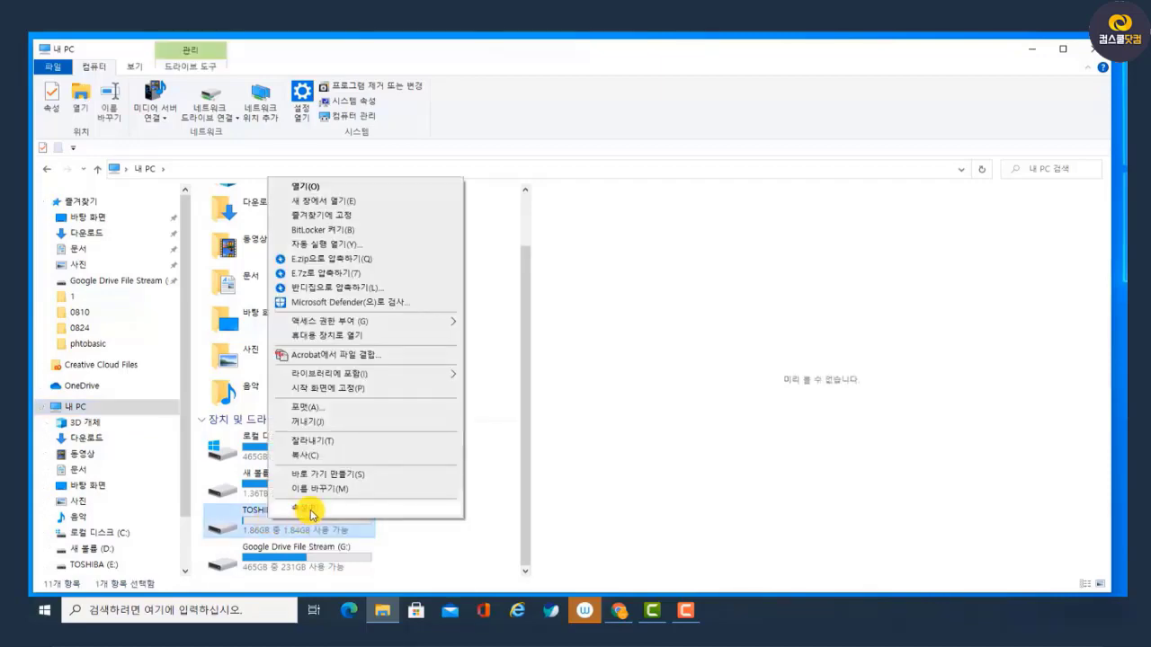
pyautogui.click(305, 509)
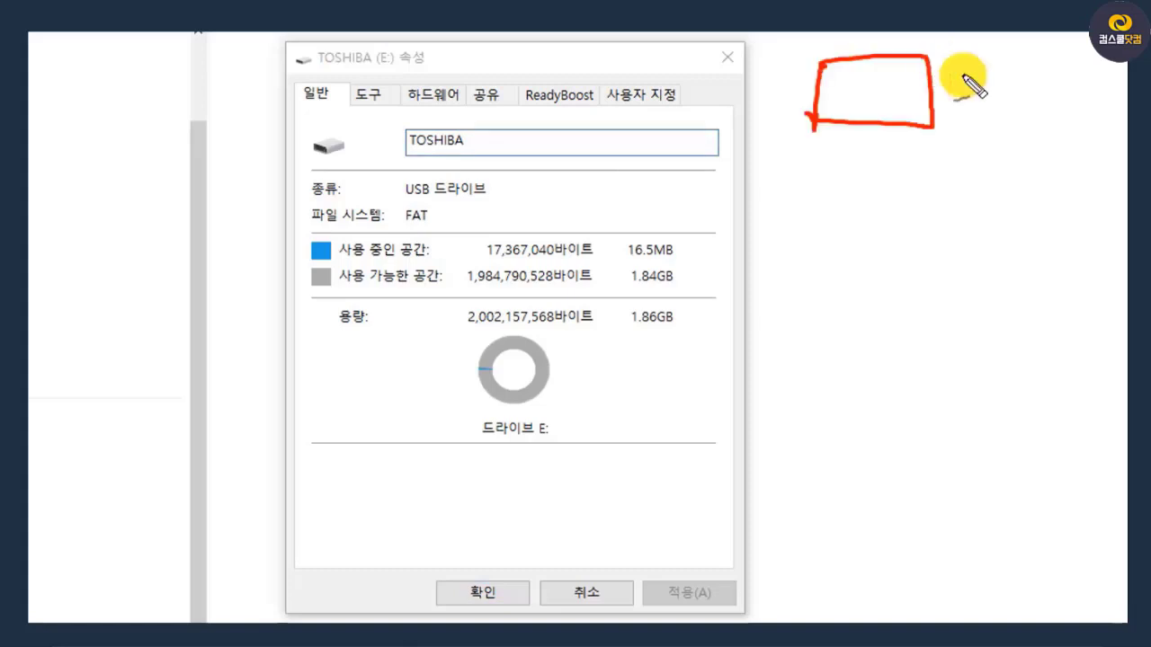
pyautogui.moveTo(990, 95)
pyautogui.mouseDown()
pyautogui.moveTo(935, 92)
pyautogui.moveTo(952, 112)
pyautogui.mouseUp()
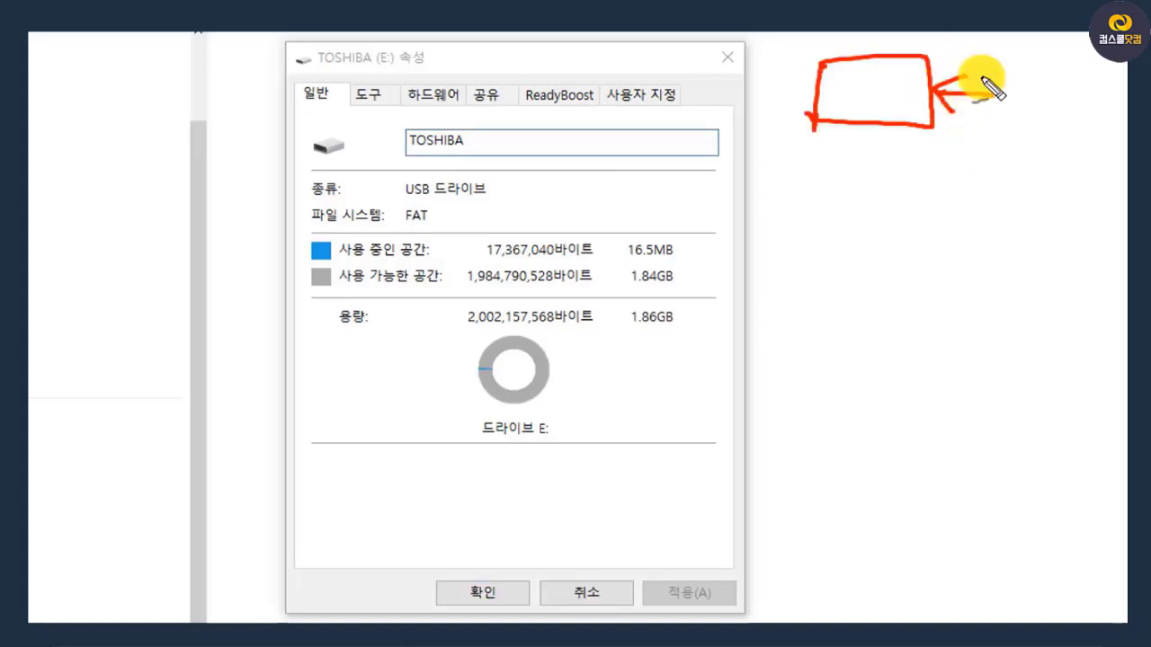
pyautogui.moveTo(1013, 67); pyautogui.dragTo(937, 65)
pyautogui.moveTo(965, 52)
pyautogui.mouseDown()
pyautogui.moveTo(947, 55)
pyautogui.moveTo(965, 79)
pyautogui.moveTo(1027, 74)
pyautogui.moveTo(942, 128)
pyautogui.moveTo(956, 139)
pyautogui.mouseUp()
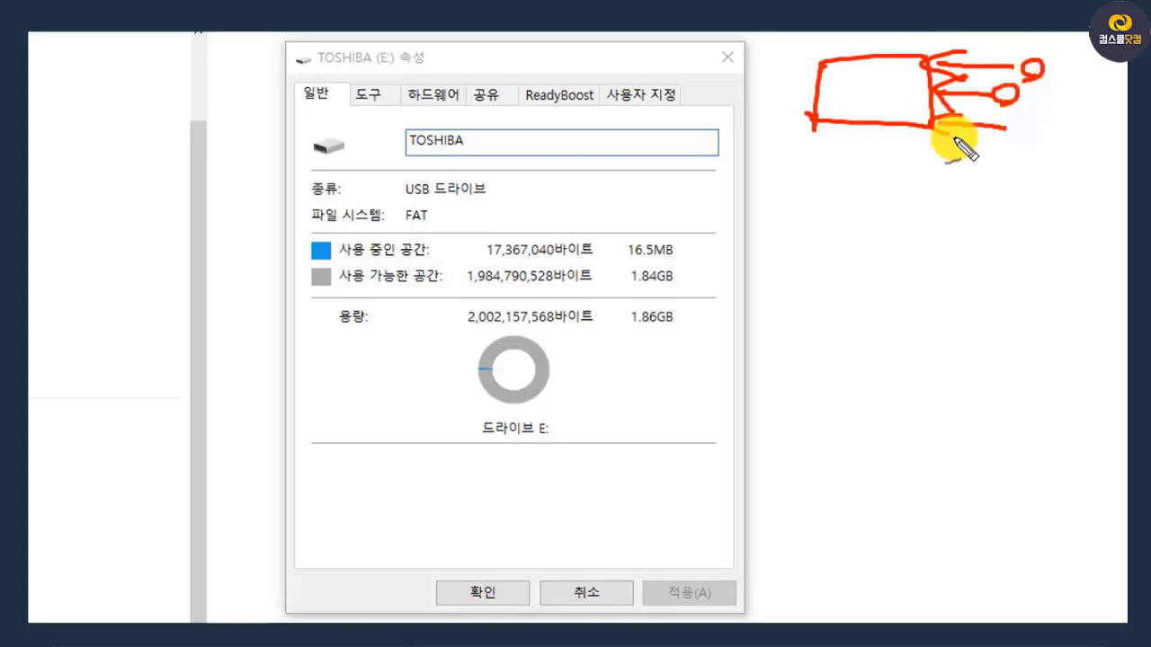
pyautogui.moveTo(1031, 128); pyautogui.dragTo(1051, 147)
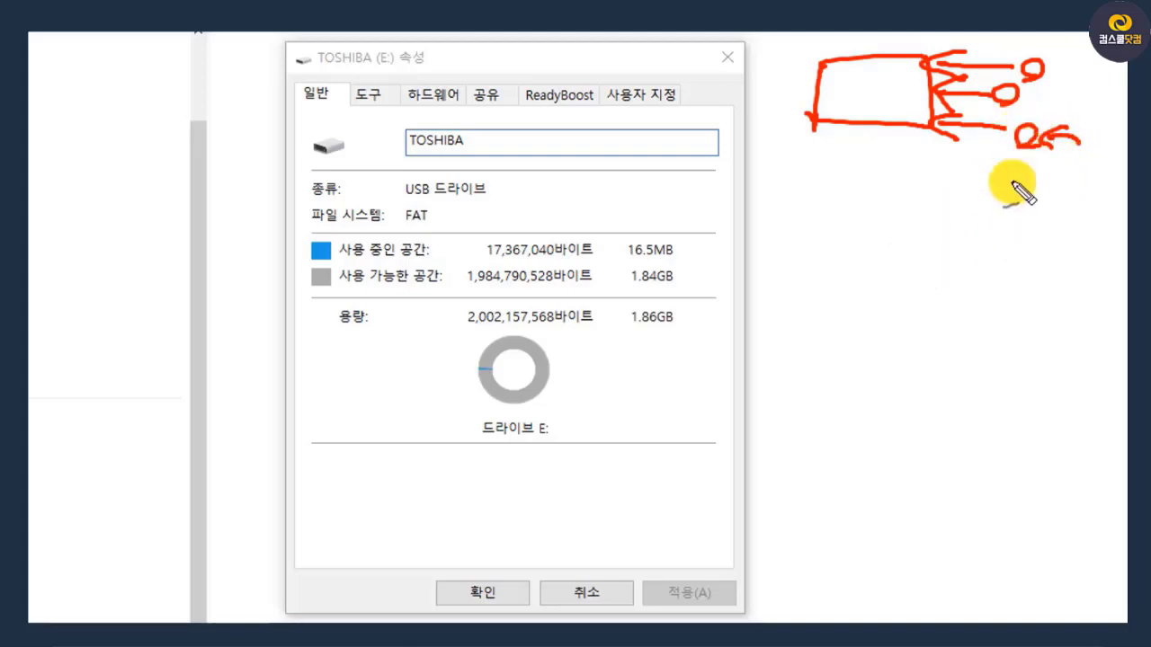
pyautogui.moveTo(836, 332)
pyautogui.mouseDown()
pyautogui.moveTo(925, 342)
pyautogui.moveTo(807, 317)
pyautogui.mouseUp()
pyautogui.moveTo(935, 135)
pyautogui.mouseDown()
pyautogui.moveTo(881, 111)
pyautogui.moveTo(903, 126)
pyautogui.mouseUp()
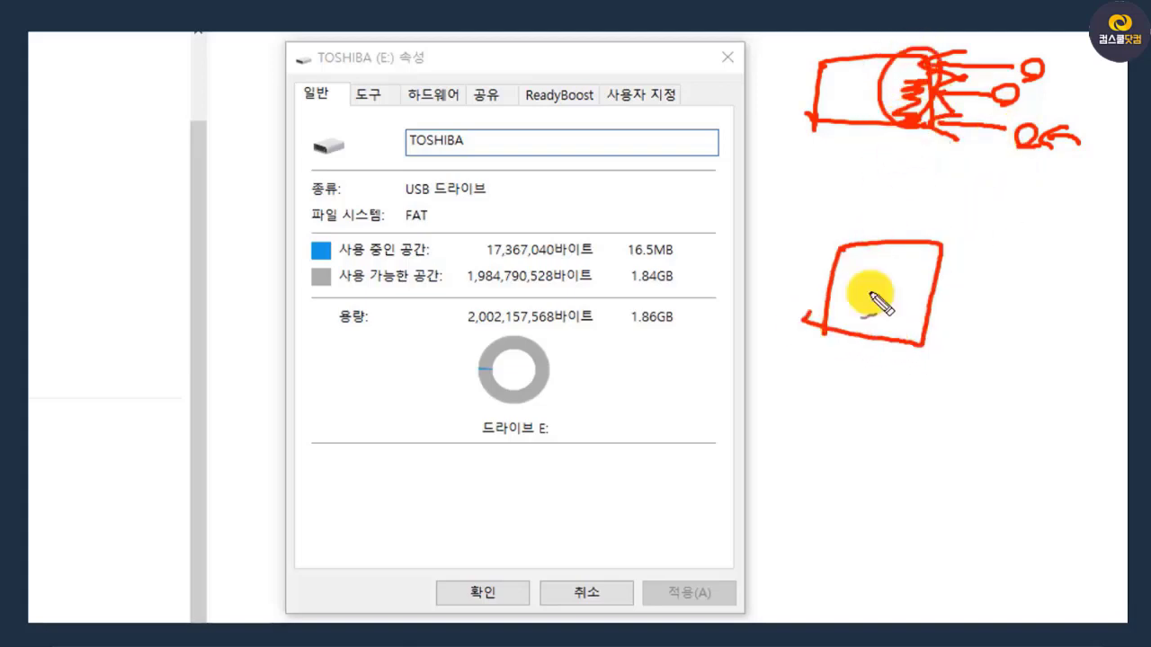
pyautogui.moveTo(886, 333)
pyautogui.mouseDown()
pyautogui.moveTo(929, 308)
pyautogui.moveTo(883, 346)
pyautogui.mouseUp()
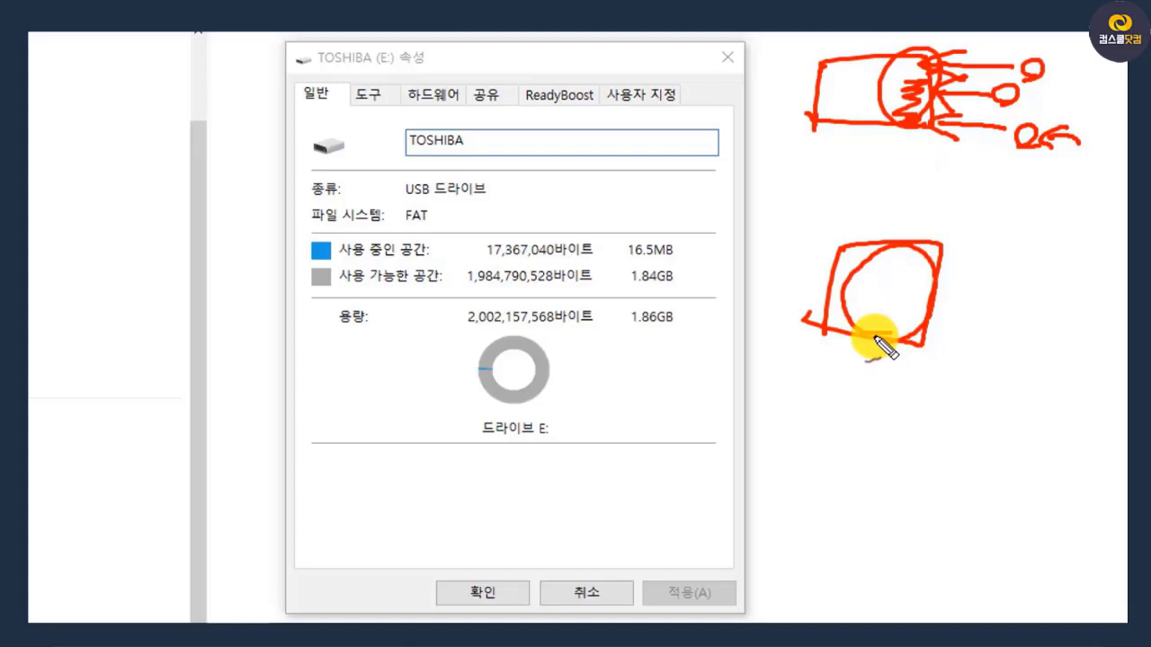
pyautogui.click(888, 314)
pyautogui.moveTo(1026, 52)
pyautogui.mouseDown()
pyautogui.moveTo(1036, 85)
pyautogui.moveTo(1050, 50)
pyautogui.moveTo(1030, 86)
pyautogui.mouseUp()
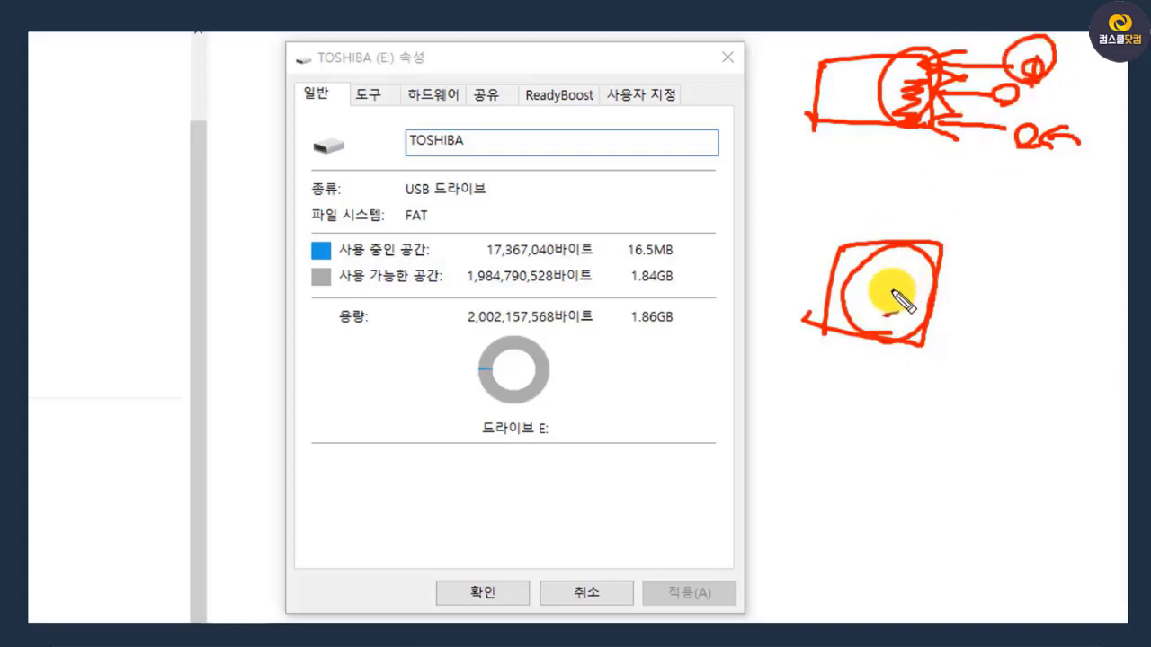
pyautogui.moveTo(893, 273); pyautogui.dragTo(955, 264)
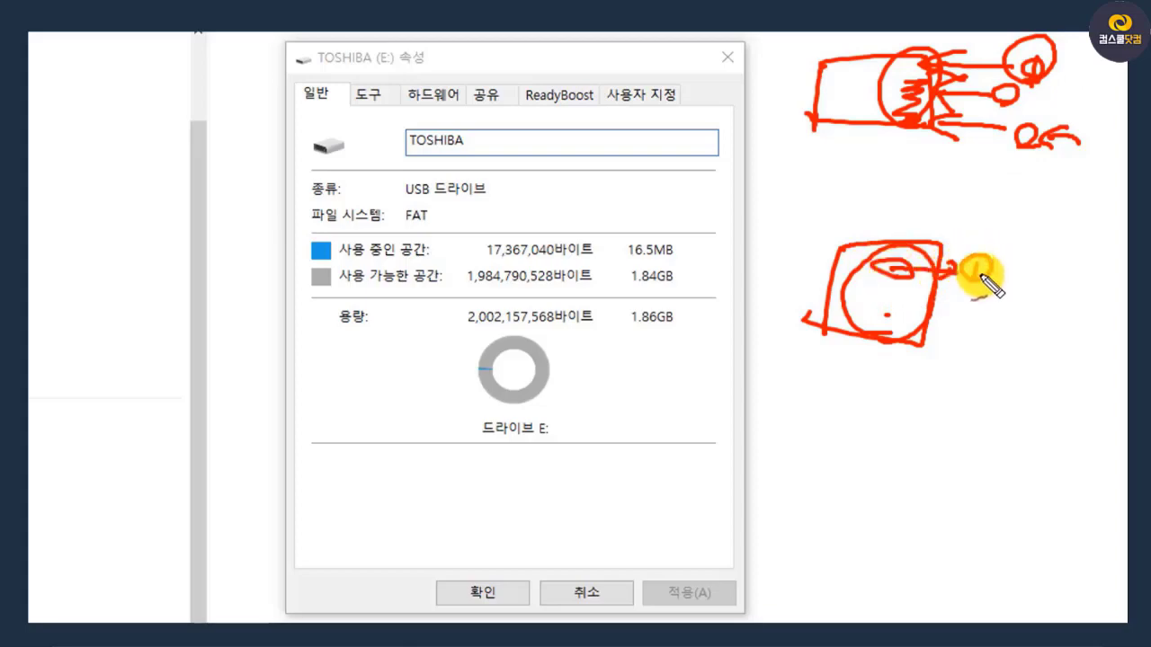
pyautogui.moveTo(982, 275)
pyautogui.mouseDown()
pyautogui.moveTo(1010, 250)
pyautogui.moveTo(891, 113)
pyautogui.moveTo(868, 159)
pyautogui.moveTo(946, 141)
pyautogui.mouseUp()
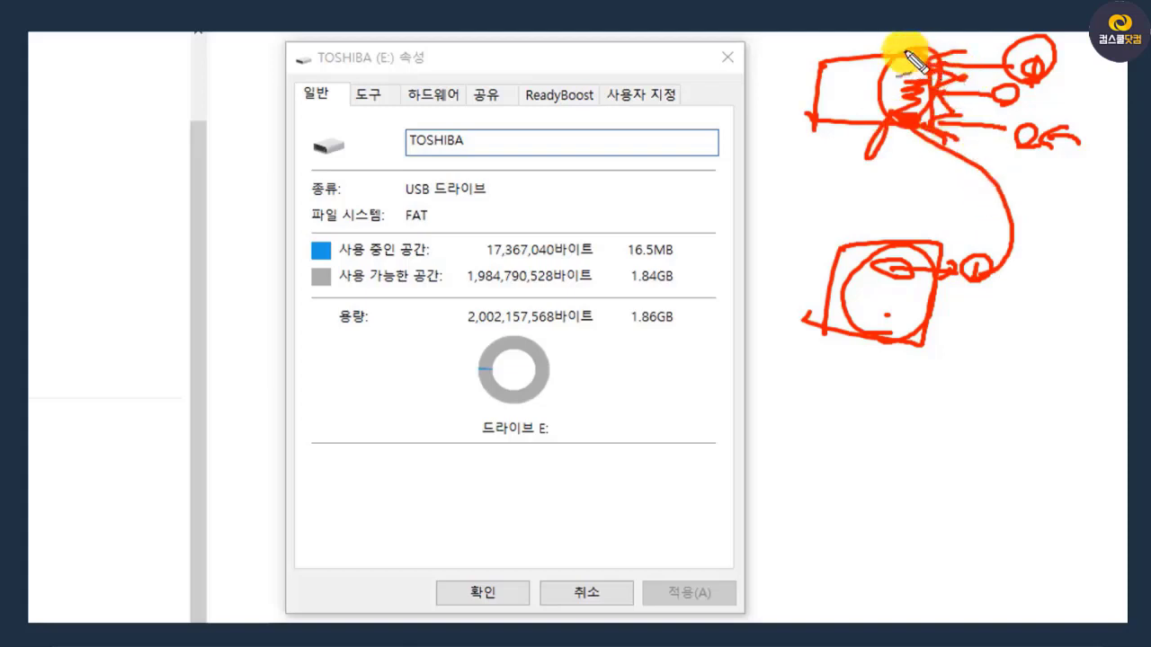
pyautogui.moveTo(865, 63)
pyautogui.mouseDown()
pyautogui.moveTo(873, 42)
pyautogui.moveTo(873, 56)
pyautogui.mouseUp()
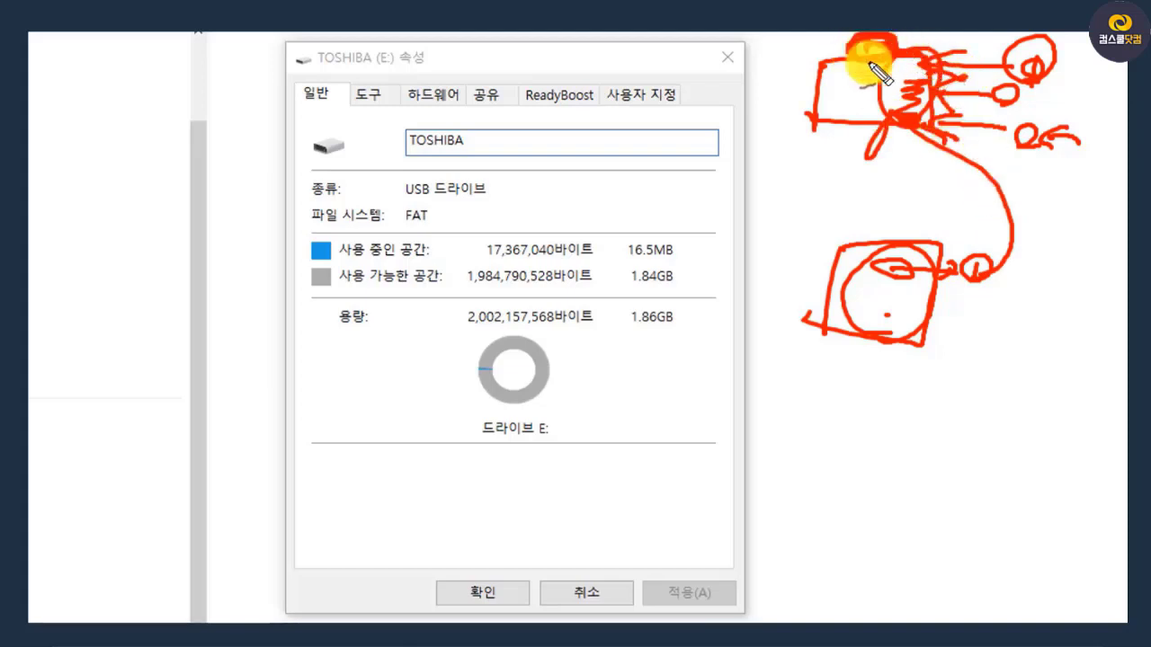
pyautogui.moveTo(907, 270)
pyautogui.mouseDown()
pyautogui.moveTo(1019, 231)
pyautogui.moveTo(886, 98)
pyautogui.mouseUp()
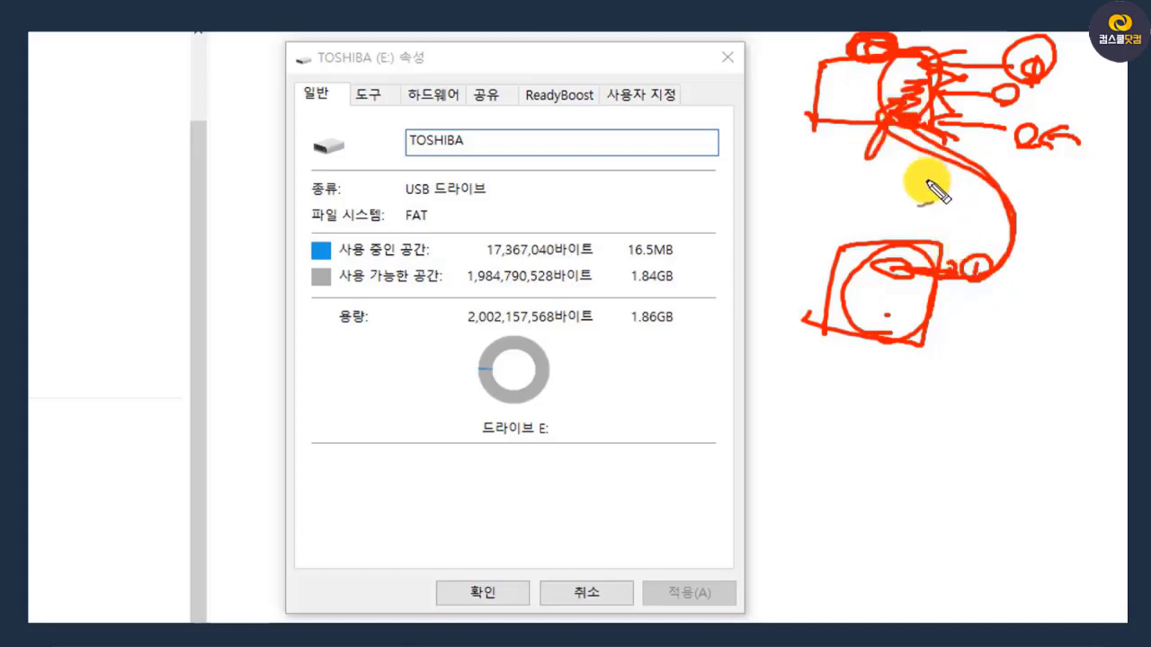
pyautogui.moveTo(917, 330)
pyautogui.mouseDown()
pyautogui.moveTo(950, 272)
pyautogui.moveTo(915, 307)
pyautogui.mouseUp()
pyautogui.moveTo(796, 366)
pyautogui.mouseDown()
pyautogui.moveTo(817, 384)
pyautogui.moveTo(806, 397)
pyautogui.mouseUp()
pyautogui.moveTo(792, 386); pyautogui.dragTo(859, 424)
pyautogui.moveTo(904, 371); pyautogui.dragTo(906, 388)
pyautogui.moveTo(917, 360); pyautogui.dragTo(908, 418)
pyautogui.moveTo(784, 414); pyautogui.dragTo(924, 414)
pyautogui.moveTo(932, 401); pyautogui.dragTo(941, 405)
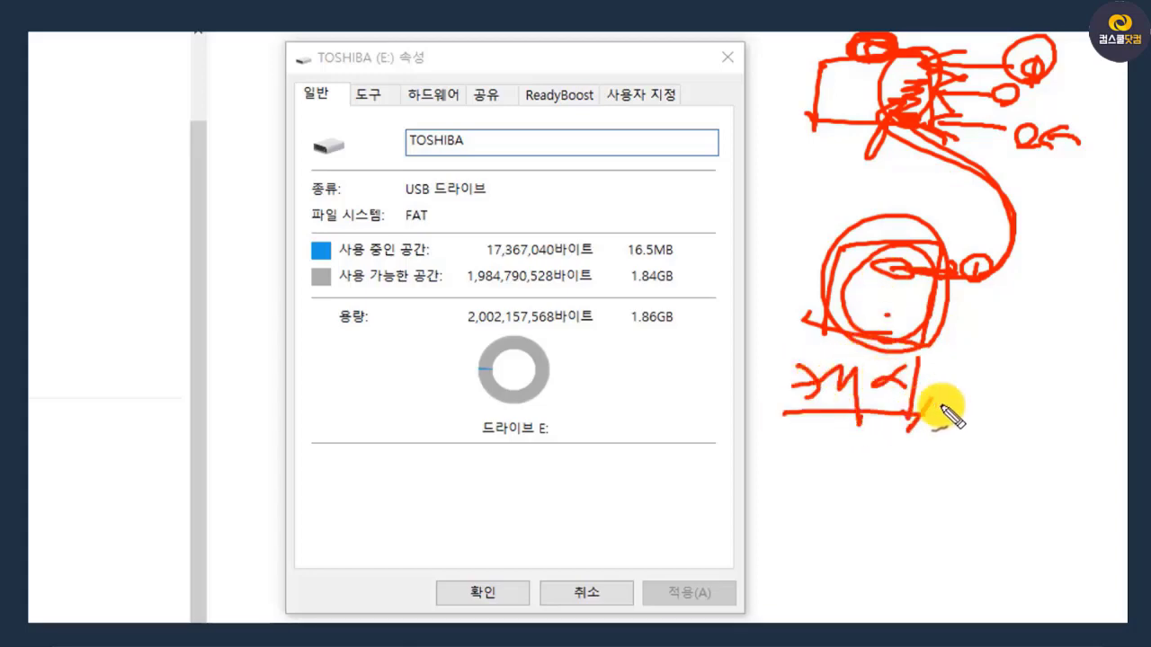
pyautogui.moveTo(935, 241)
pyautogui.mouseDown()
pyautogui.moveTo(887, 261)
pyautogui.moveTo(898, 270)
pyautogui.mouseUp()
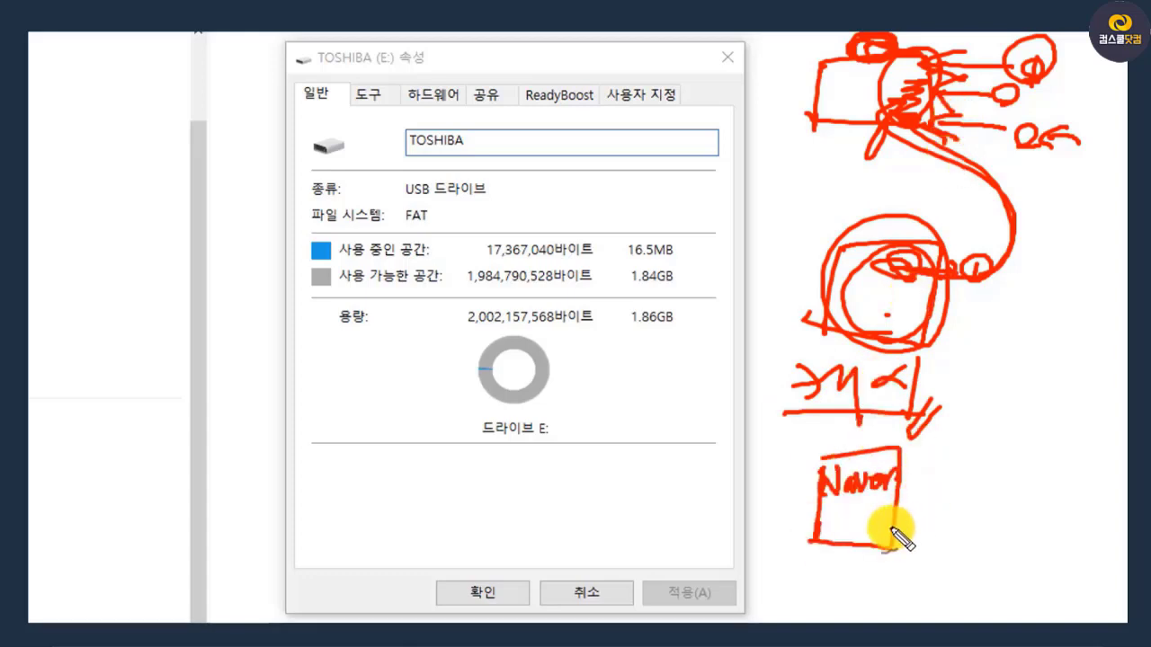
pyautogui.moveTo(854, 506); pyautogui.dragTo(853, 521)
pyautogui.moveTo(855, 506); pyautogui.dragTo(896, 512)
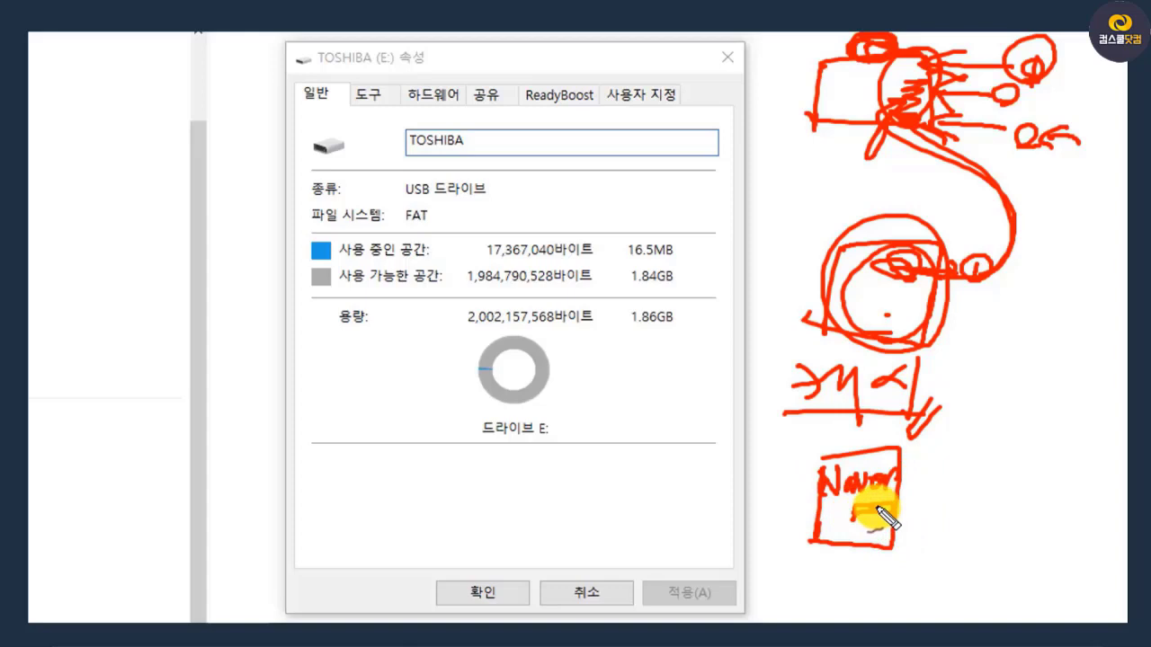
pyautogui.moveTo(953, 441); pyautogui.dragTo(939, 532)
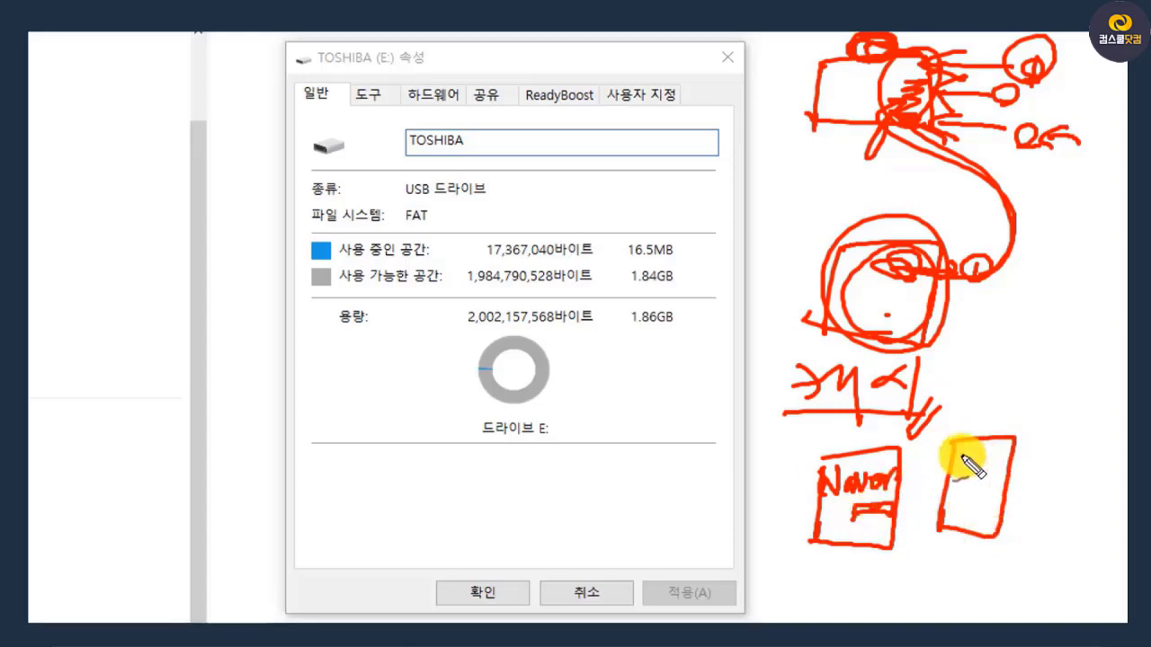
pyautogui.moveTo(962, 457); pyautogui.dragTo(1004, 453)
pyautogui.moveTo(957, 472); pyautogui.dragTo(1007, 471)
pyautogui.moveTo(962, 526); pyautogui.dragTo(967, 527)
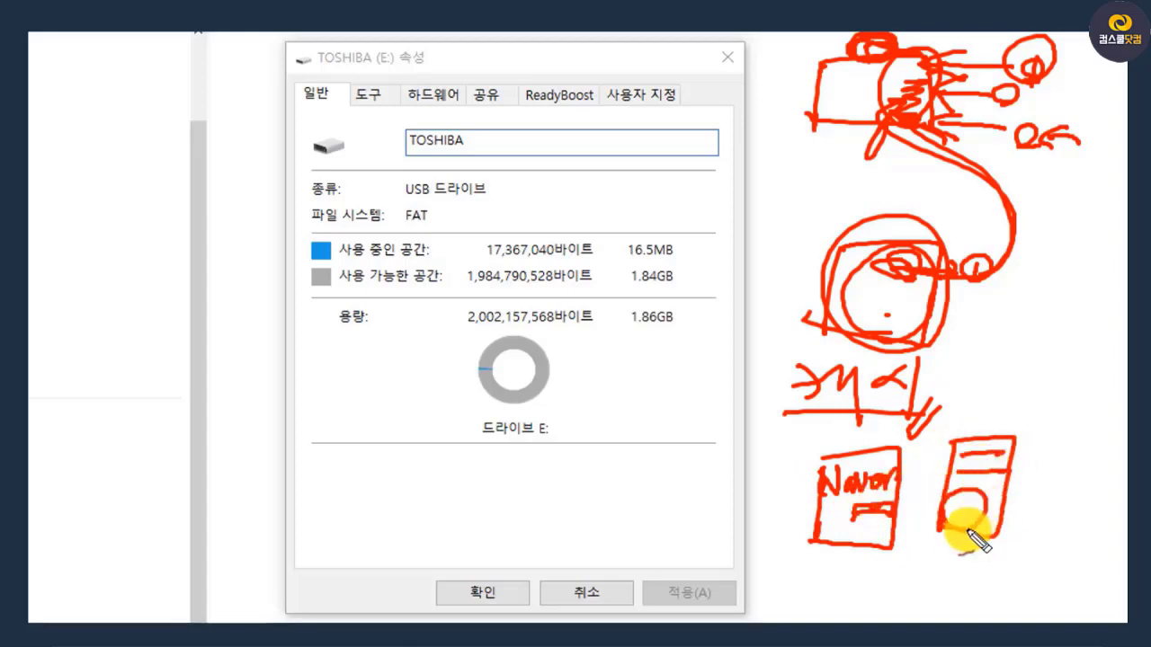
pyautogui.click(906, 504)
pyautogui.moveTo(943, 481)
pyautogui.mouseDown()
pyautogui.moveTo(954, 453)
pyautogui.moveTo(1015, 422)
pyautogui.mouseUp()
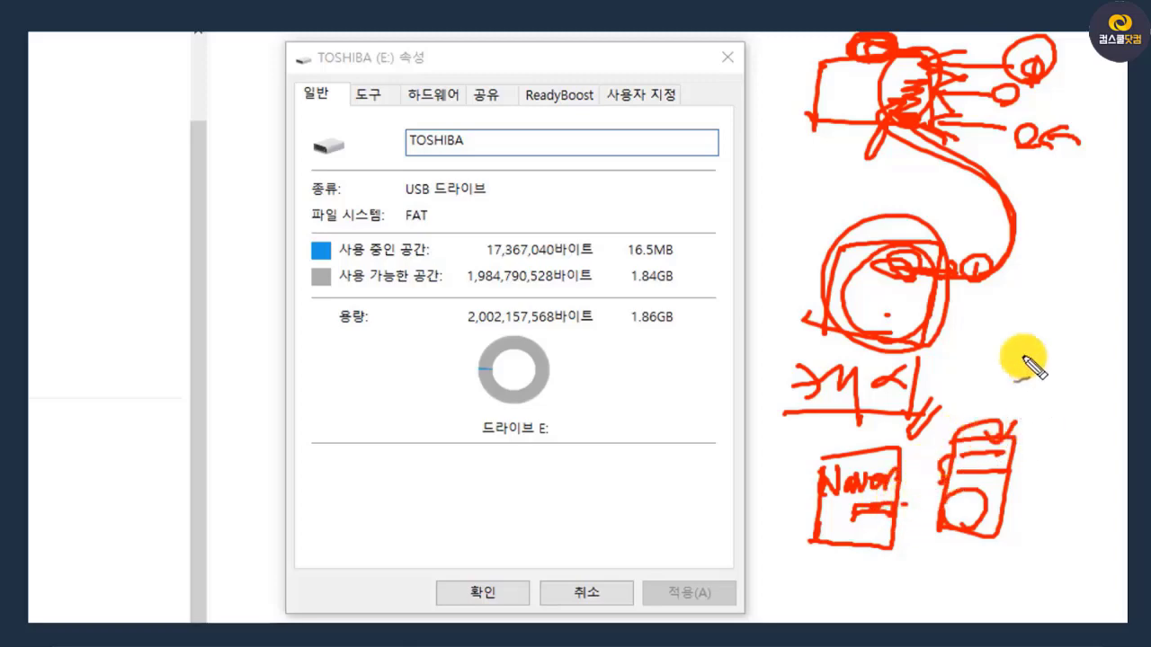
pyautogui.moveTo(996, 374)
pyautogui.mouseDown()
pyautogui.moveTo(1078, 315)
pyautogui.moveTo(1075, 388)
pyautogui.mouseUp()
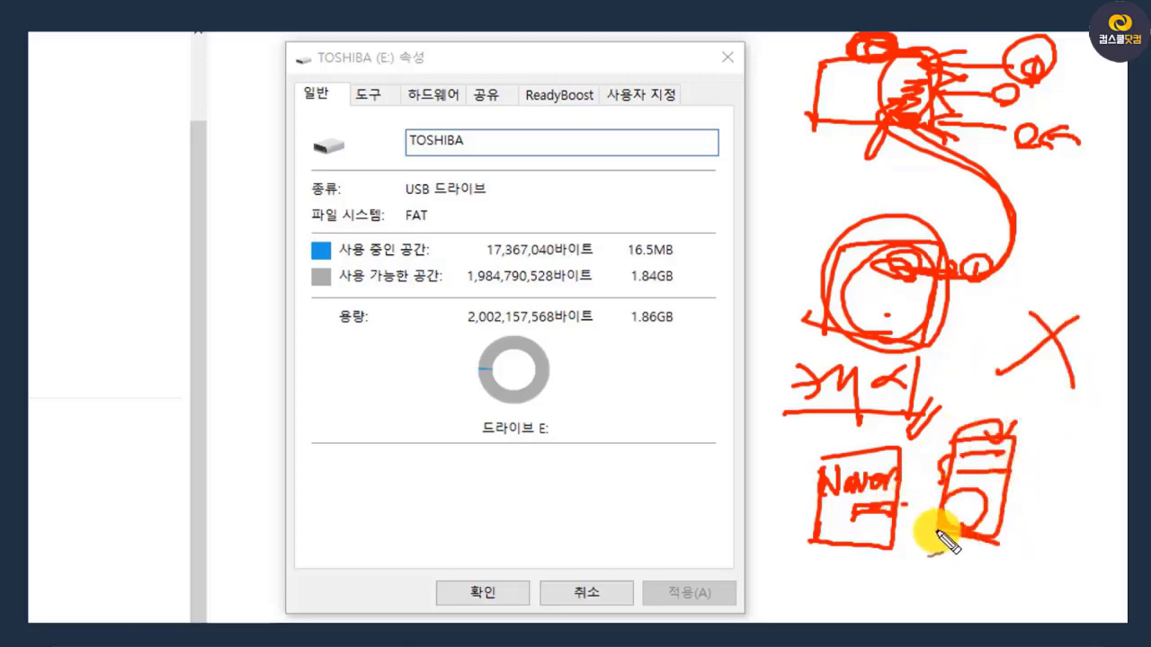
pyautogui.moveTo(996, 430)
pyautogui.mouseDown()
pyautogui.moveTo(945, 329)
pyautogui.moveTo(946, 388)
pyautogui.mouseUp()
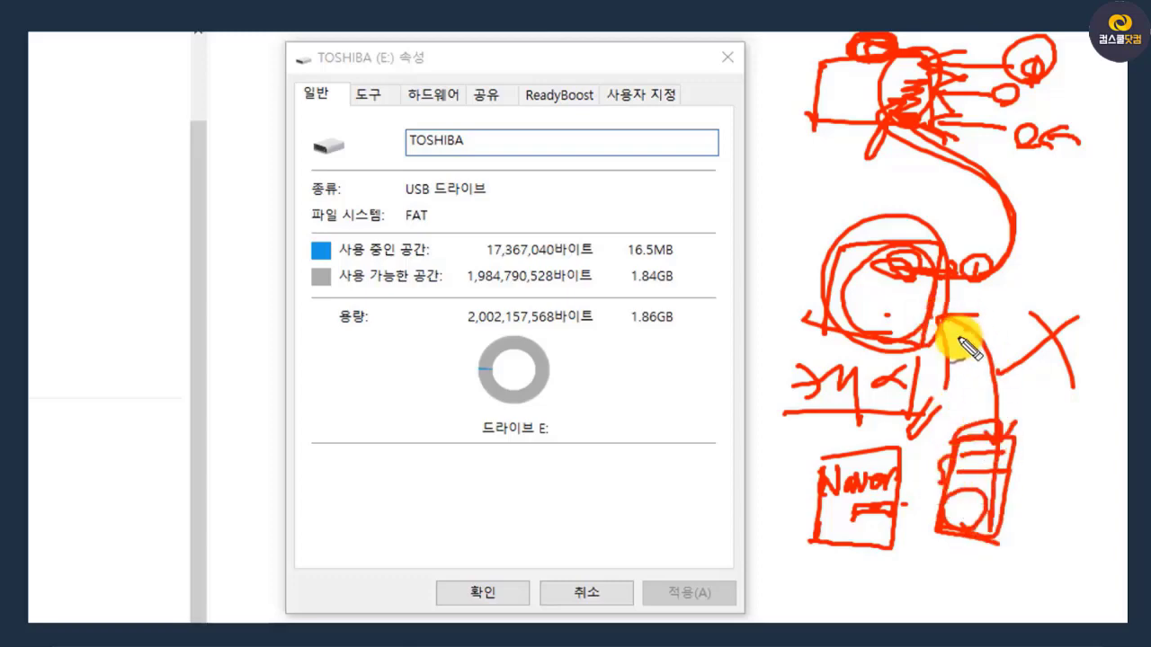
pyautogui.moveTo(964, 440)
pyautogui.mouseDown()
pyautogui.moveTo(943, 537)
pyautogui.moveTo(1021, 420)
pyautogui.moveTo(933, 428)
pyautogui.mouseUp()
pyautogui.moveTo(911, 467); pyautogui.dragTo(946, 466)
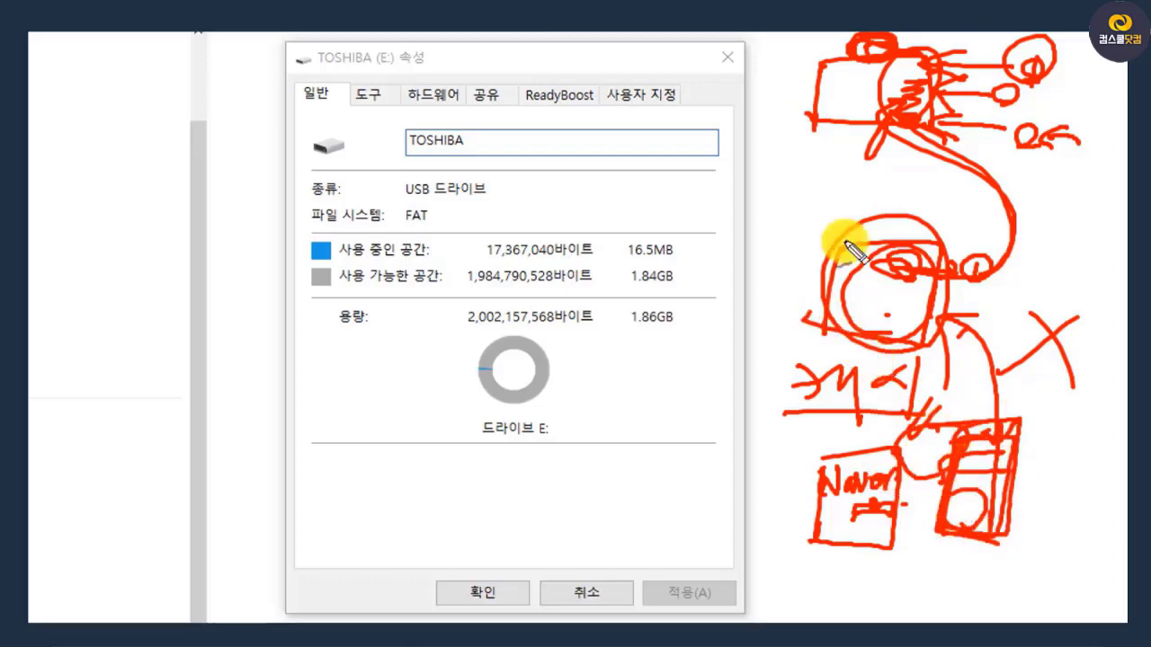
pyautogui.moveTo(786, 412); pyautogui.dragTo(926, 416)
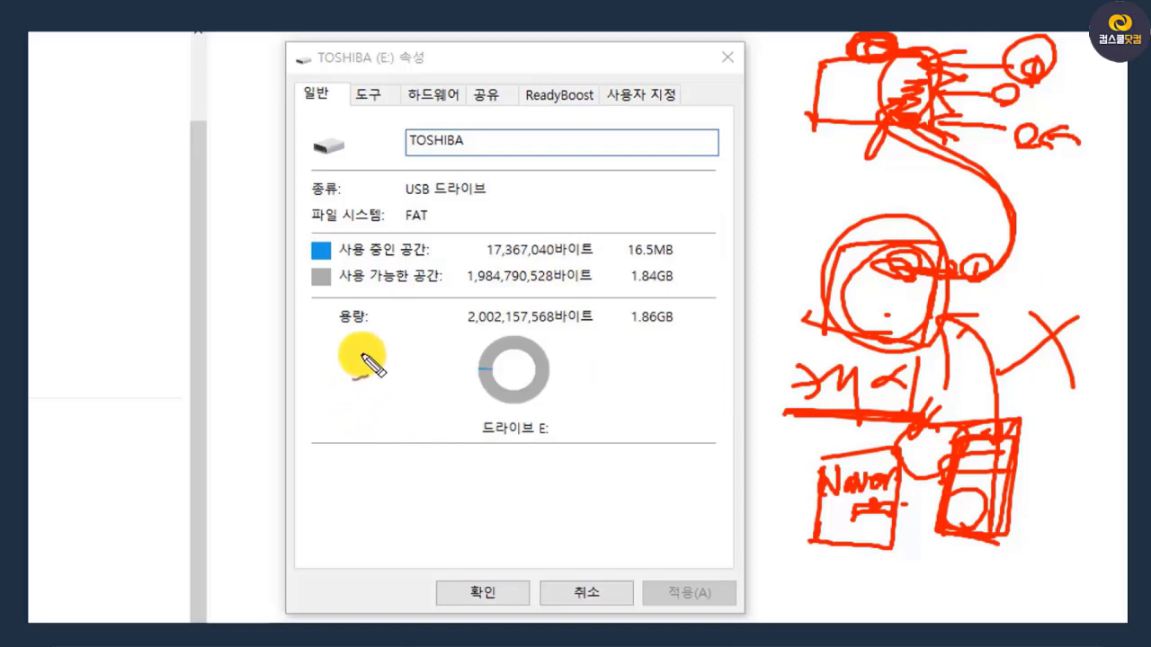
pyautogui.moveTo(362, 357)
pyautogui.mouseDown()
pyautogui.moveTo(411, 375)
pyautogui.moveTo(347, 341)
pyautogui.moveTo(336, 411)
pyautogui.moveTo(289, 454)
pyautogui.moveTo(354, 432)
pyautogui.moveTo(285, 419)
pyautogui.moveTo(342, 431)
pyautogui.moveTo(412, 398)
pyautogui.mouseUp()
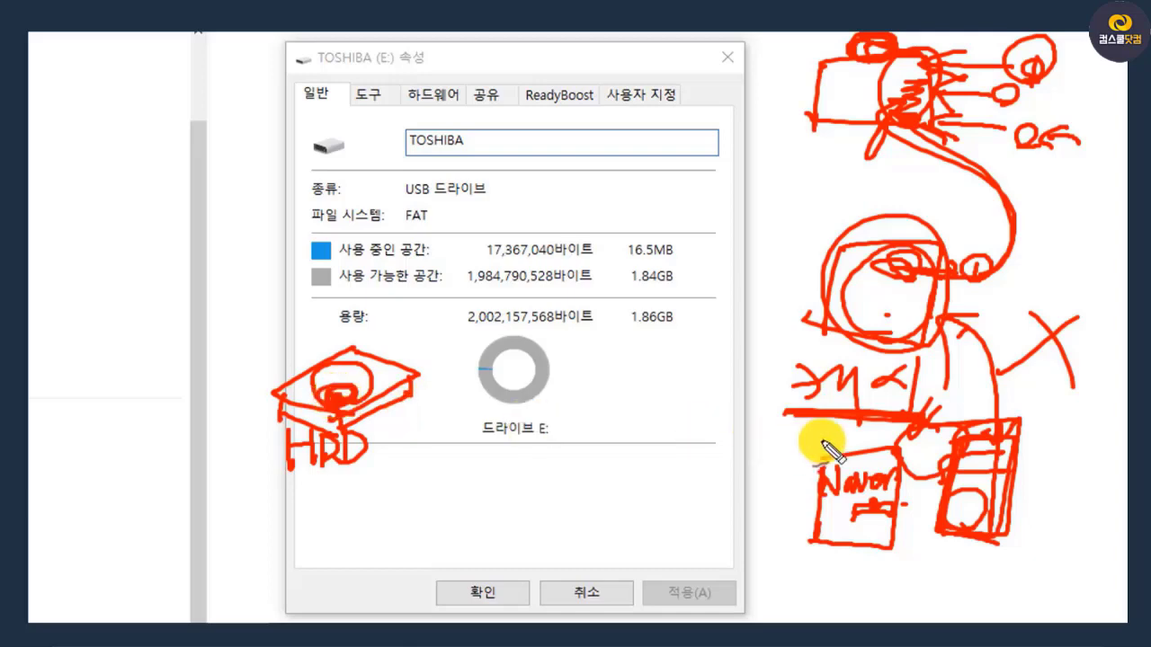
pyautogui.moveTo(1006, 360); pyautogui.dragTo(1006, 414)
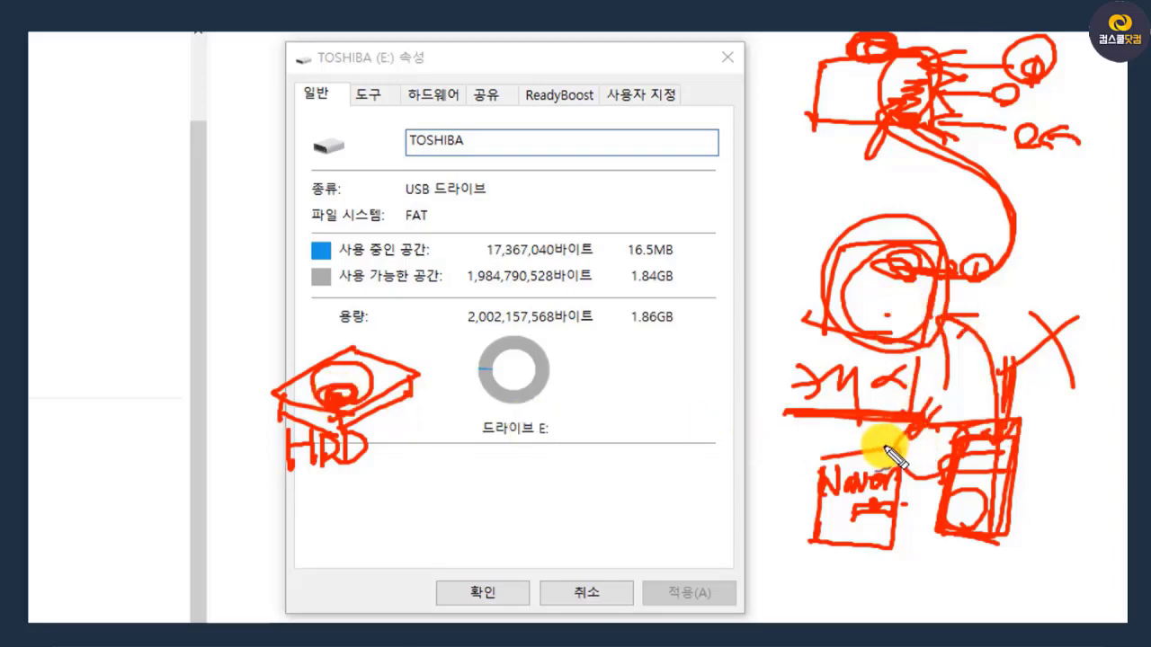
pyautogui.moveTo(352, 502)
pyautogui.mouseDown()
pyautogui.moveTo(329, 534)
pyautogui.moveTo(362, 536)
pyautogui.mouseUp()
pyautogui.moveTo(406, 497); pyautogui.dragTo(412, 531)
pyautogui.moveTo(320, 540); pyautogui.dragTo(423, 539)
pyautogui.moveTo(440, 530); pyautogui.dragTo(430, 562)
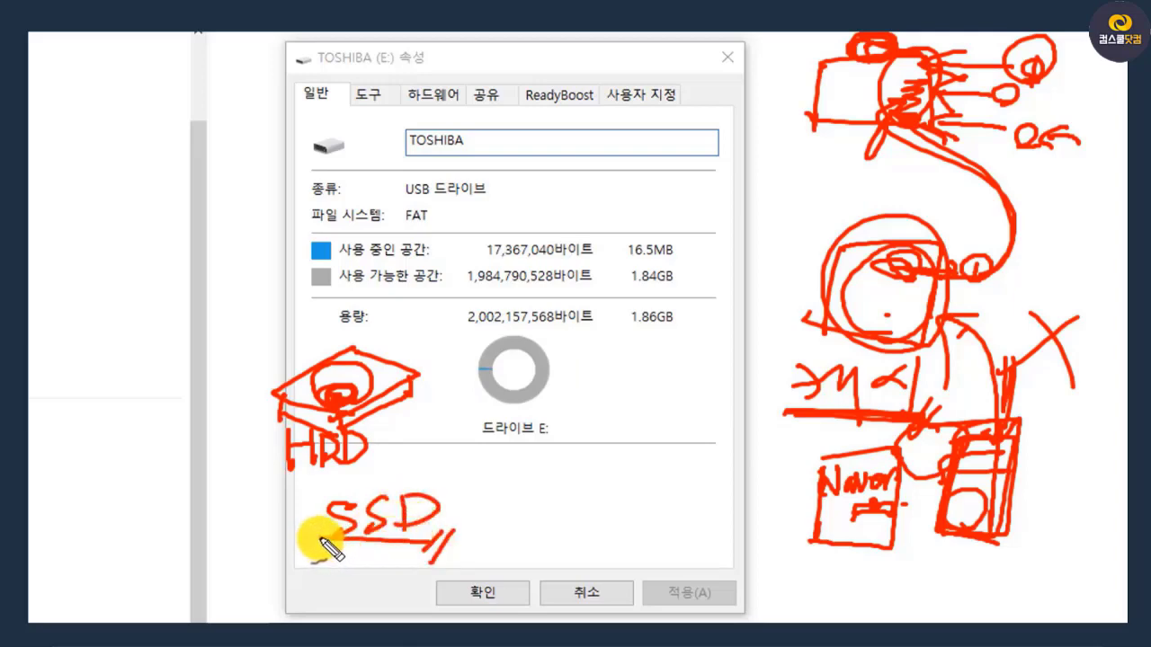
pyautogui.moveTo(321, 539)
pyautogui.mouseDown()
pyautogui.moveTo(321, 483)
pyautogui.moveTo(454, 539)
pyautogui.moveTo(382, 539)
pyautogui.mouseUp()
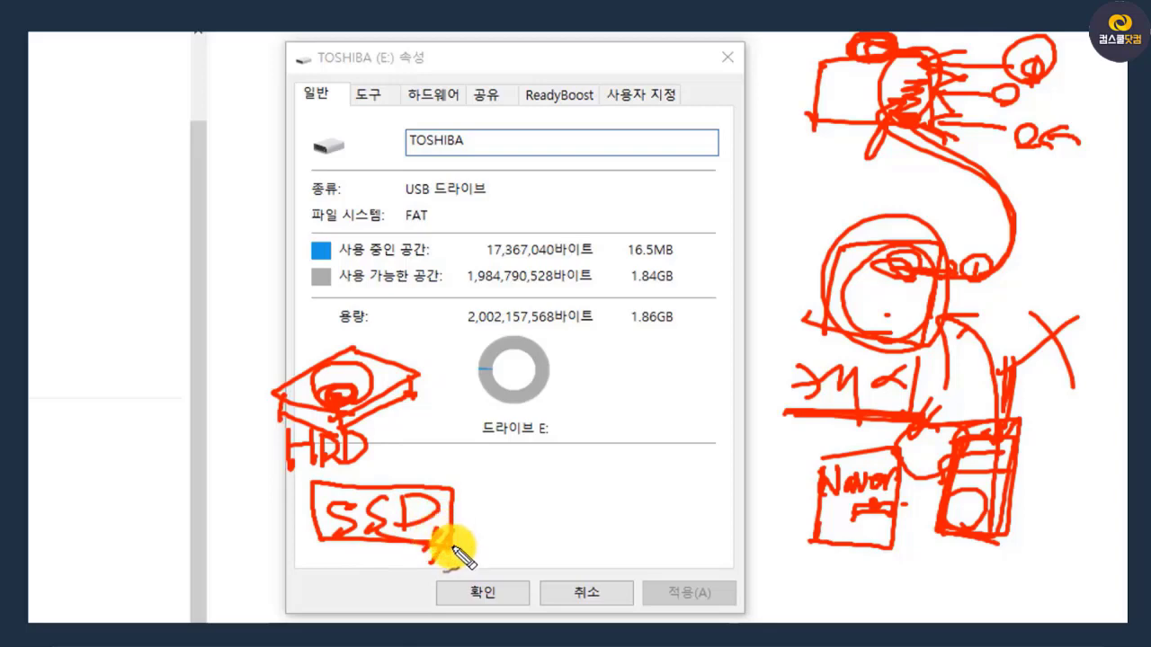
pyautogui.moveTo(444, 550)
pyautogui.mouseDown()
pyautogui.moveTo(453, 480)
pyautogui.moveTo(416, 564)
pyautogui.mouseUp()
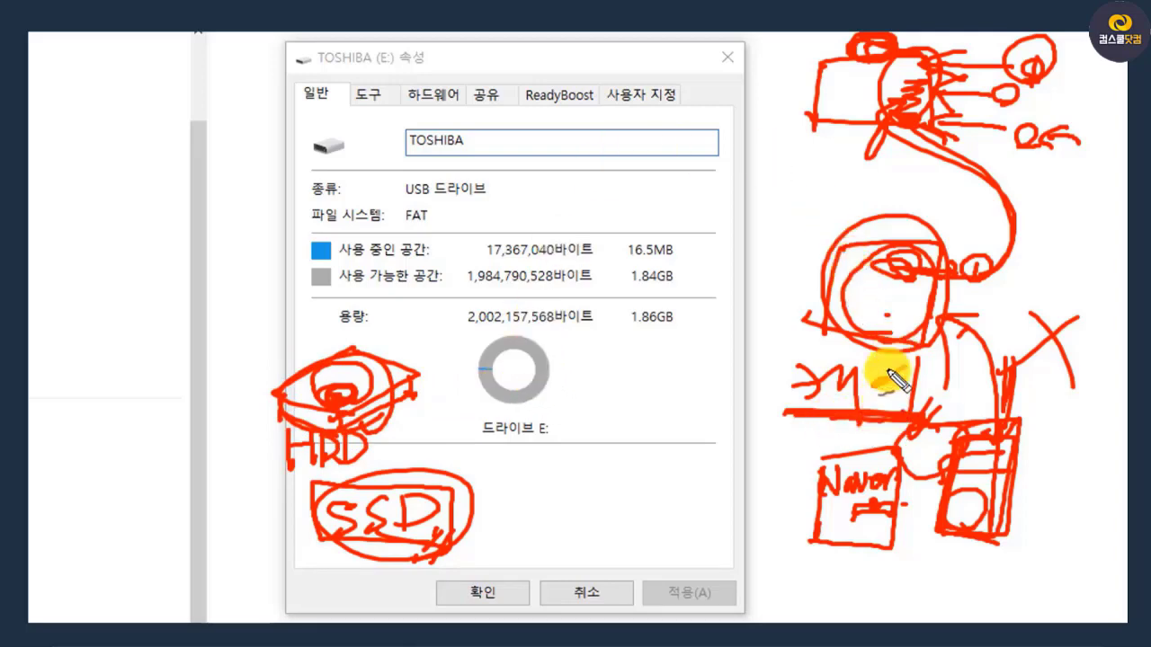
pyautogui.press('Escape')
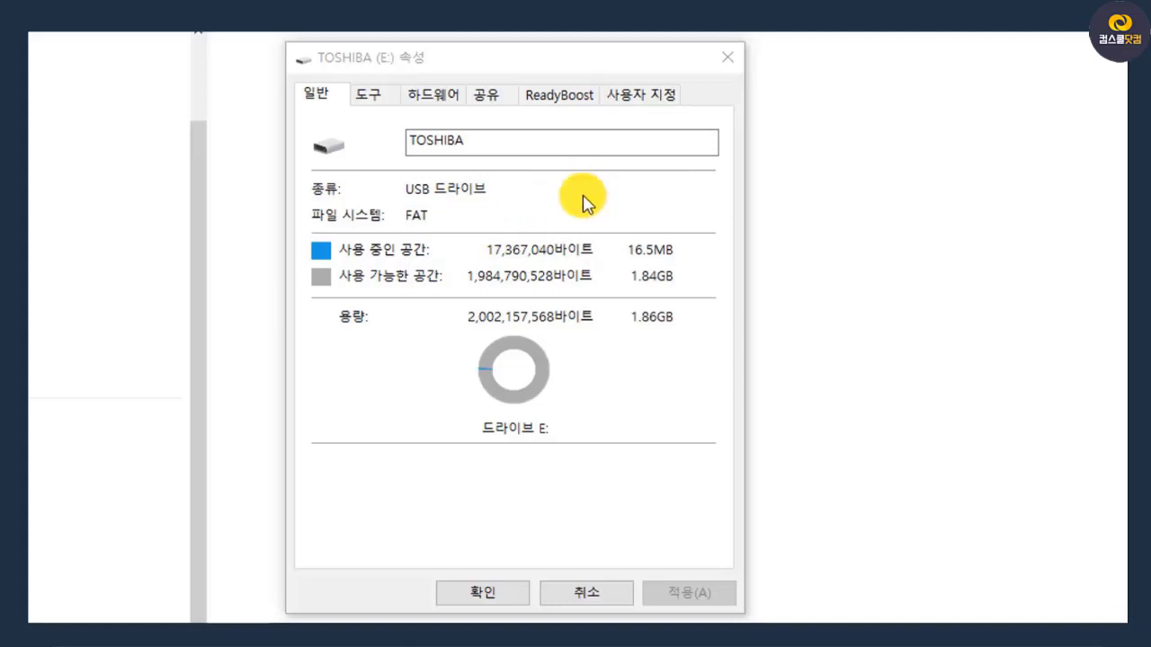
# Check the ReadyBoost options of the TOSHIBA (E:) drive and close its properties without applying changes
pyautogui.click(555, 97)
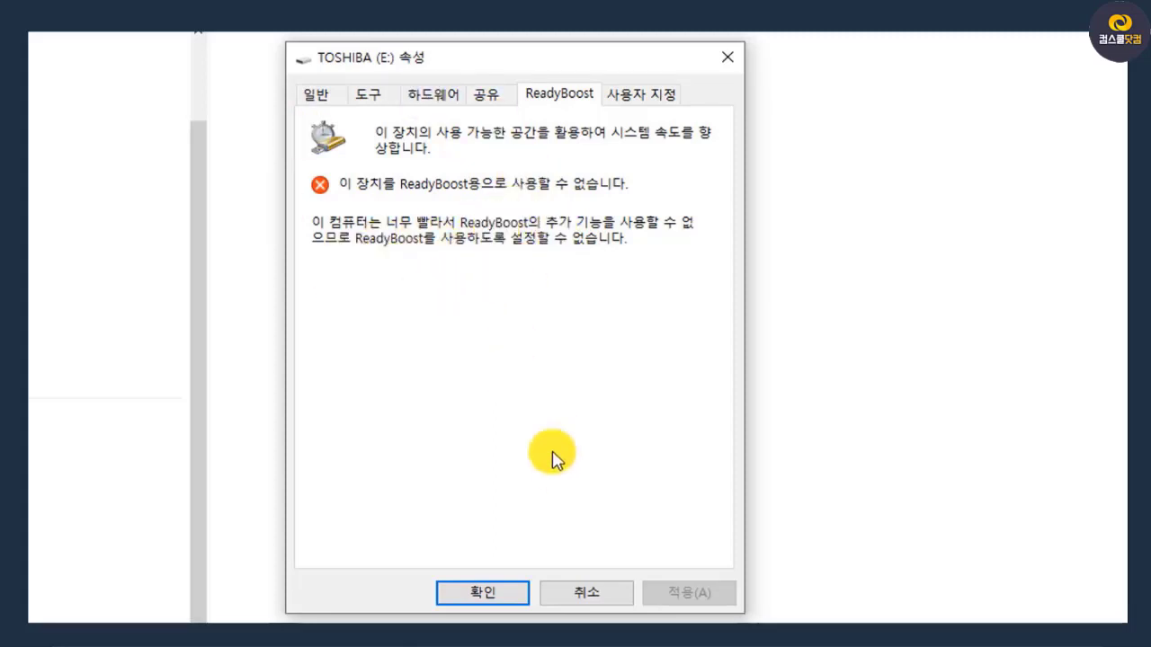
pyautogui.click(589, 597)
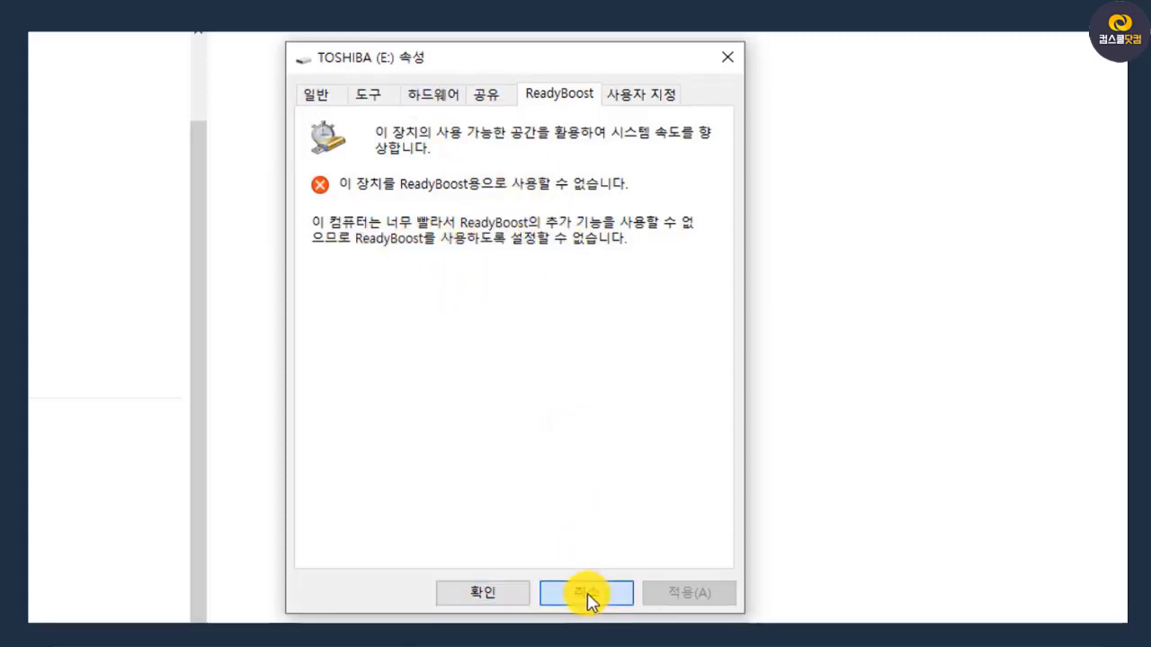
pyautogui.click(589, 597)
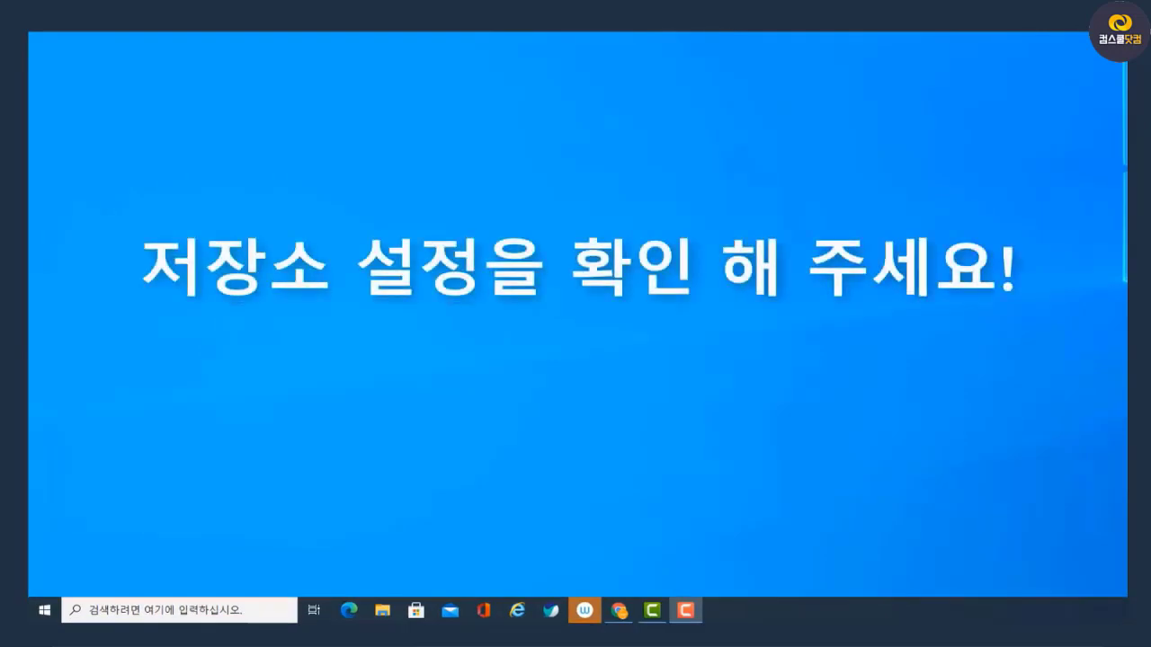
# Open Windows settings (설정) and go to the storage page (저장소) under system (시스템)
pyautogui.press('super+x')
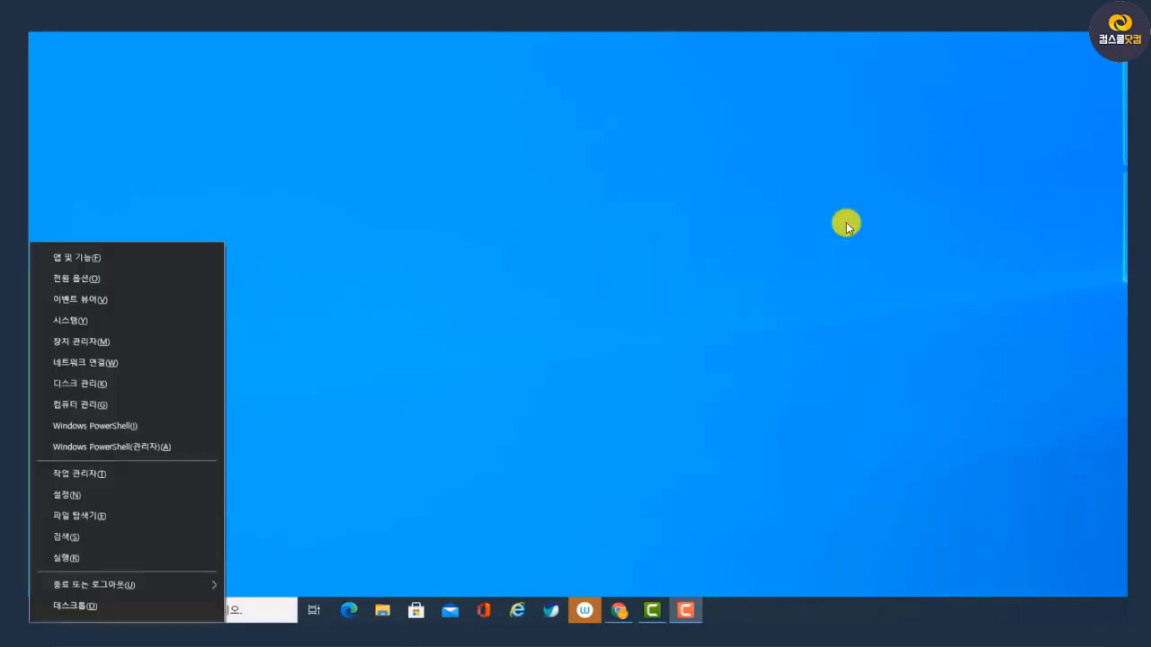
pyautogui.click(103, 495)
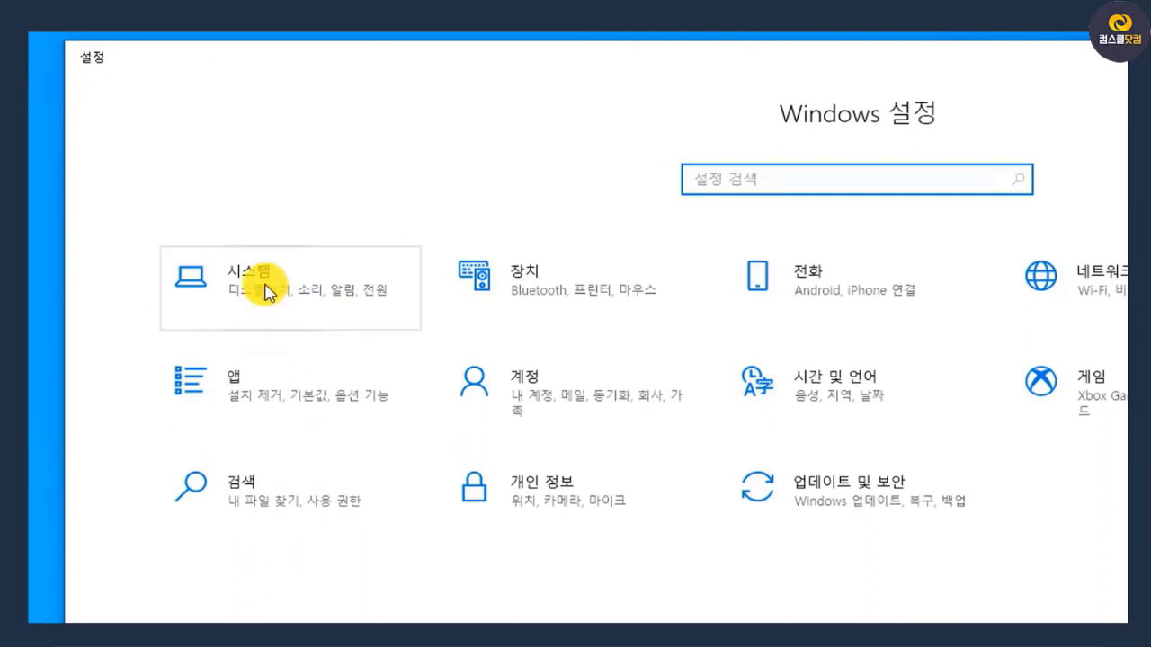
pyautogui.click(265, 289)
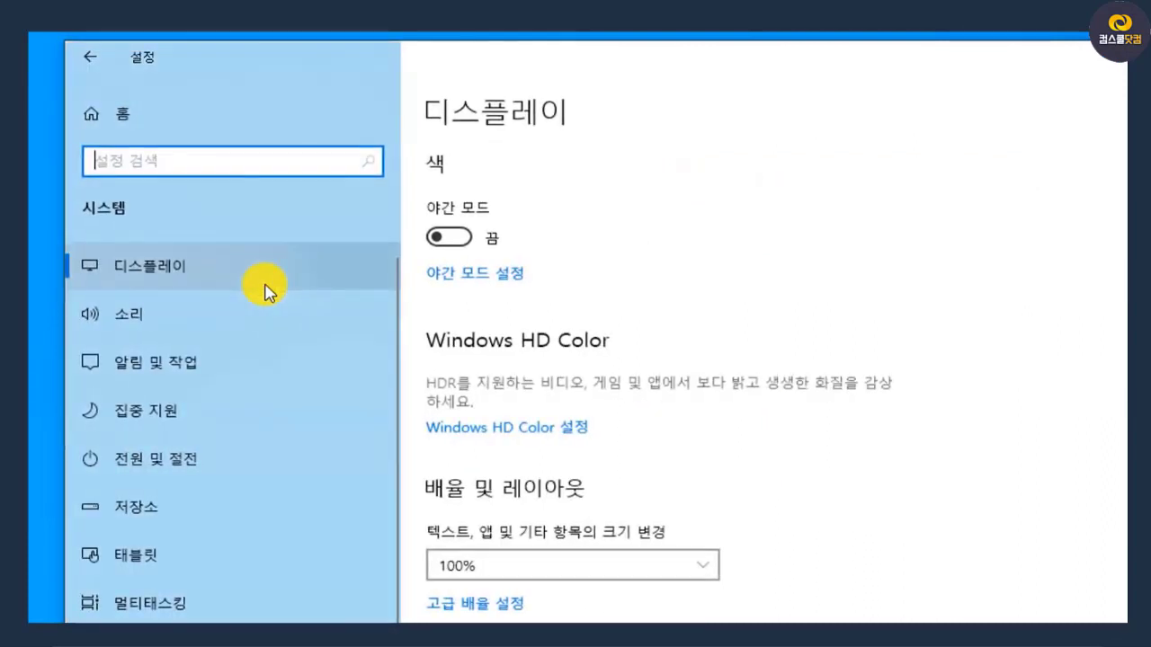
pyautogui.click(248, 519)
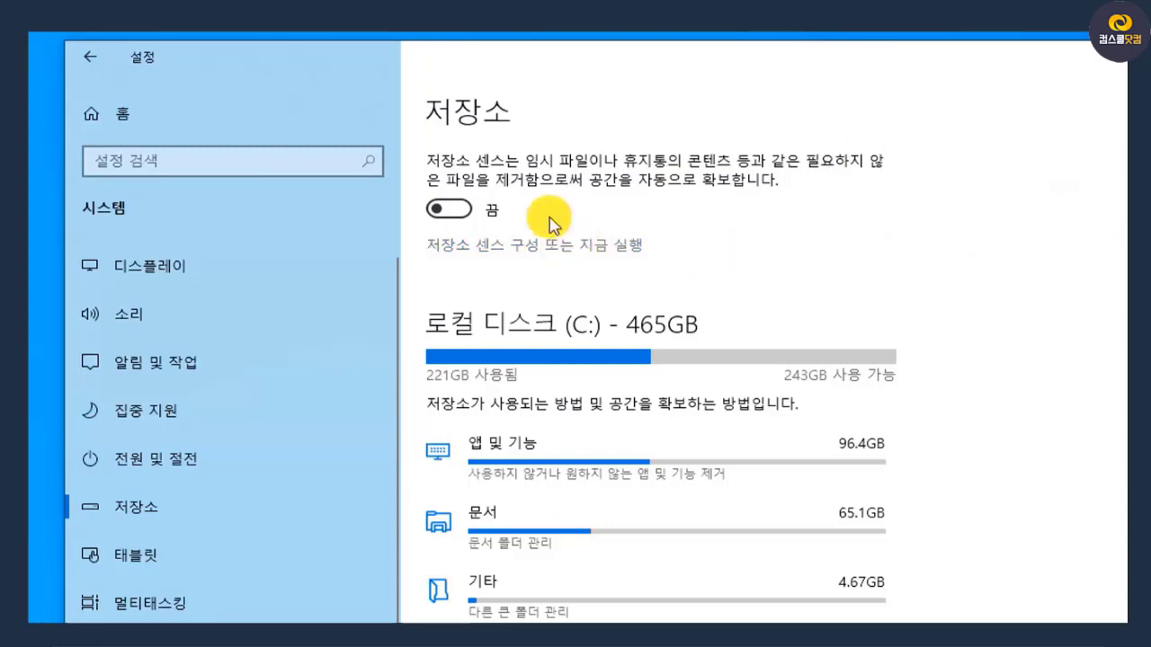
# Turn on Storage Sense (저장소 센스) and open its configuration page (저장소 센스 구성 또는 지금 실행)
pyautogui.click(464, 210)
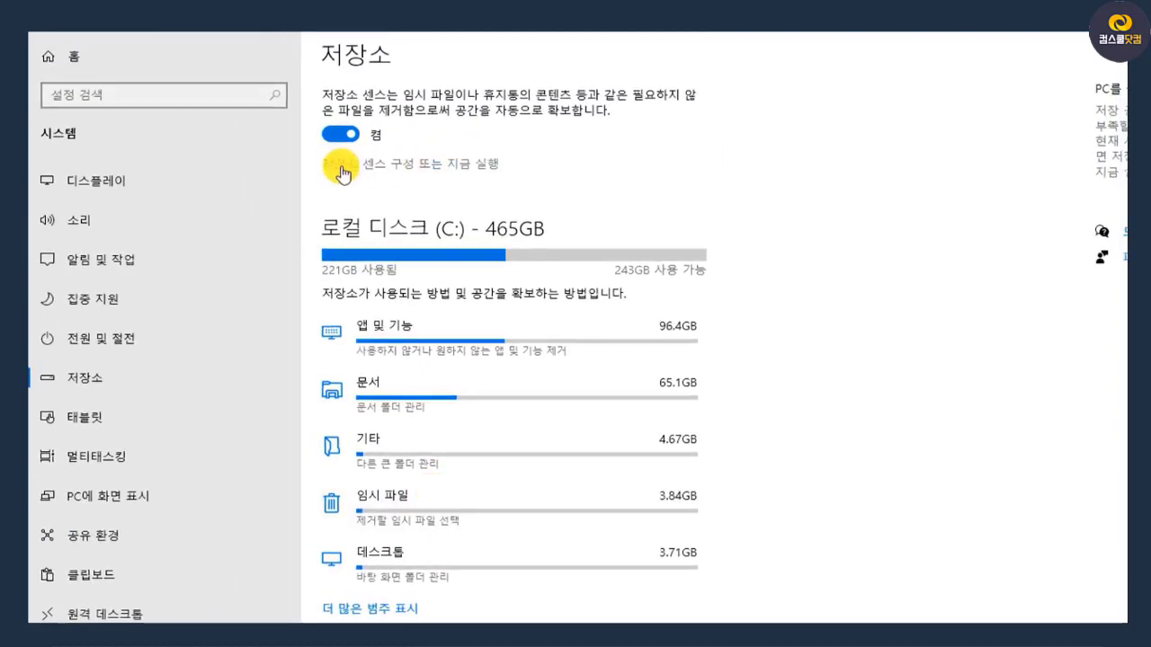
pyautogui.click(469, 165)
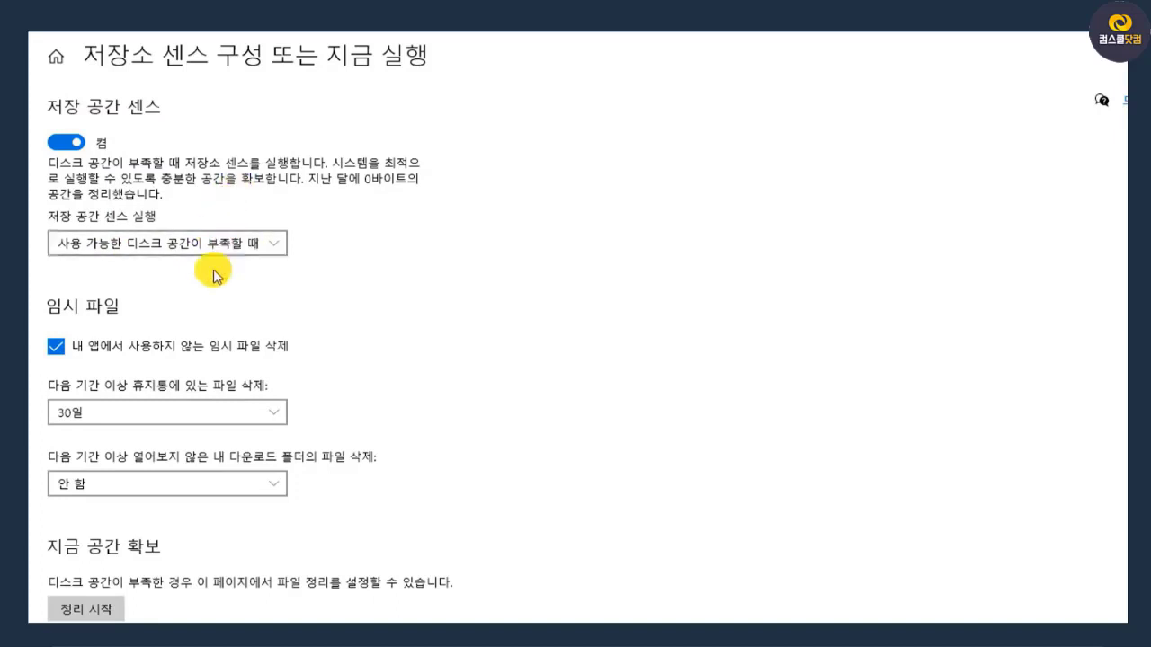
# Set Storage Sense to run every month (매월) and review the deletion periods available for unopened files in the downloads folder
pyautogui.click(279, 242)
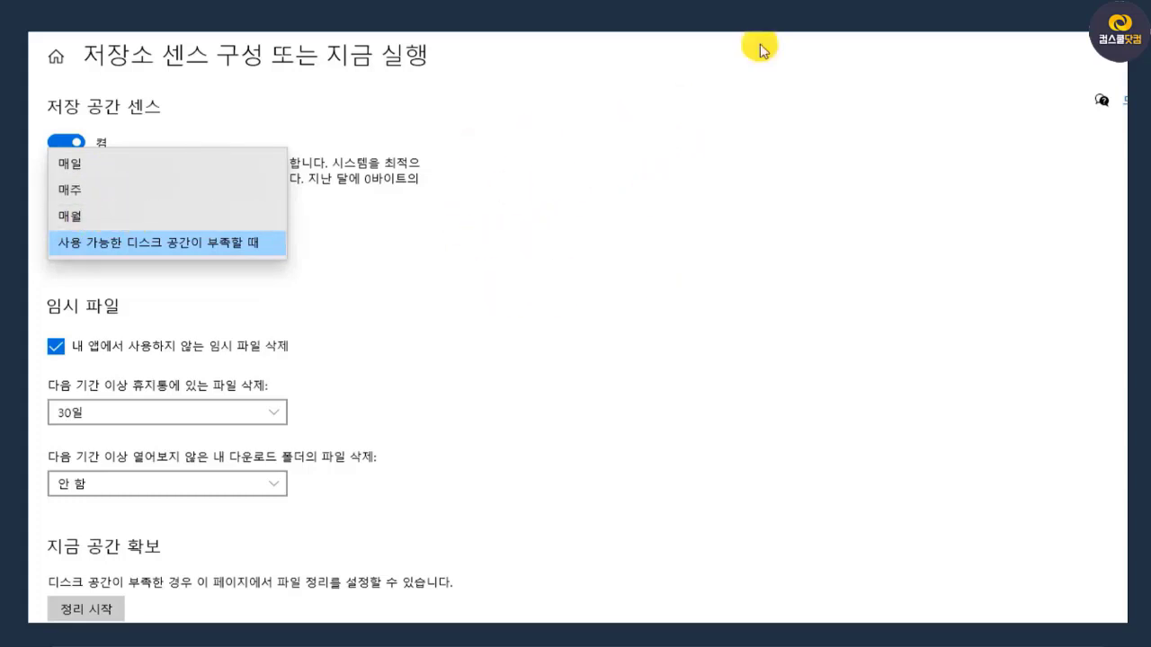
pyautogui.click(88, 219)
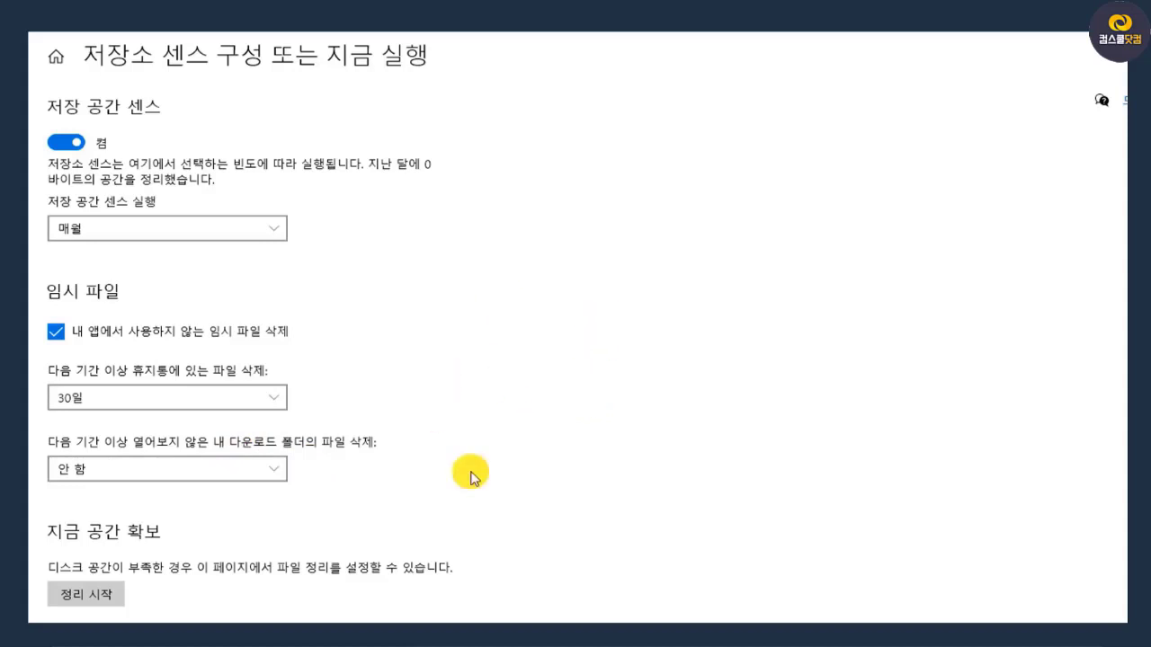
pyautogui.click(283, 470)
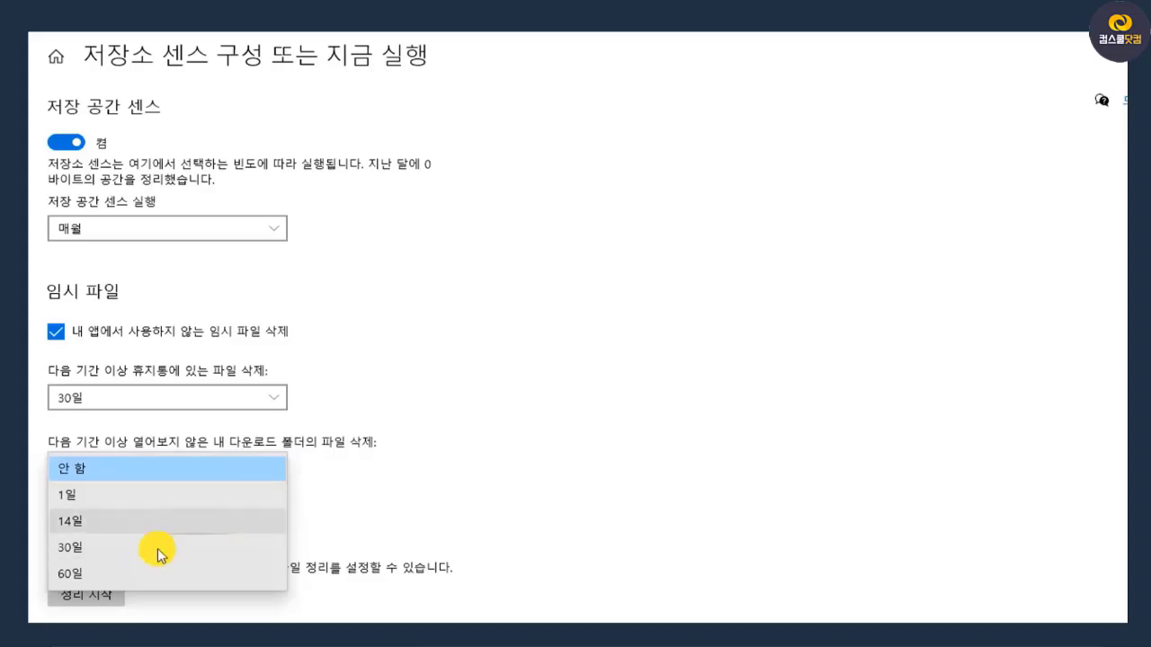
pyautogui.click(329, 475)
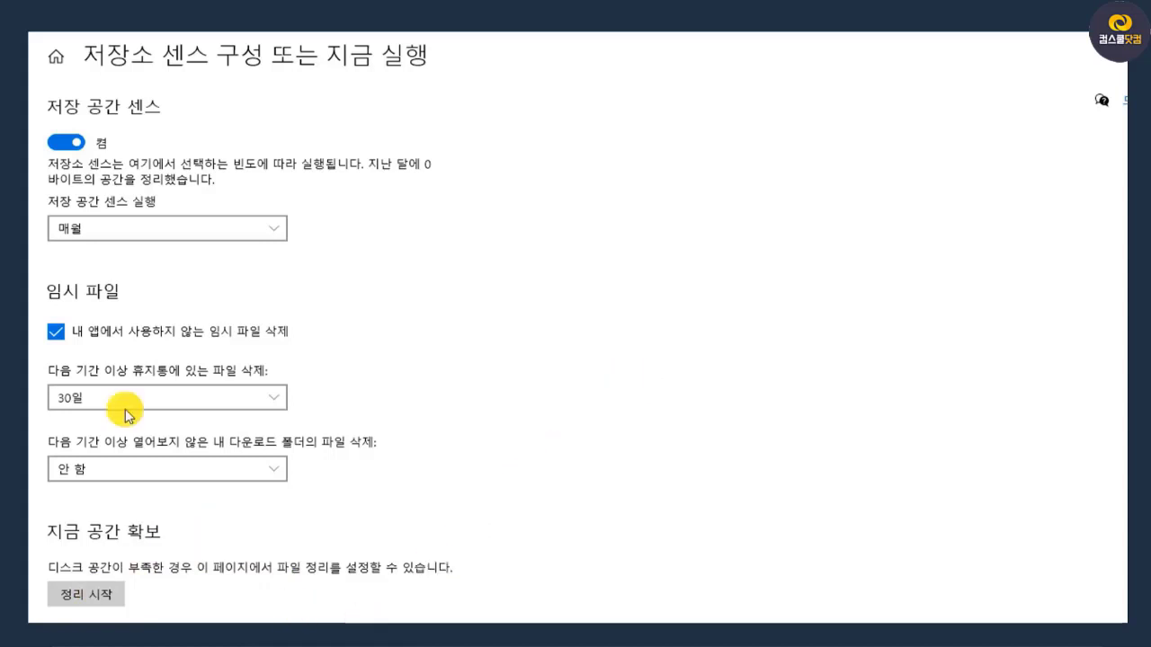
# Return to the storage page (저장소), open drive optimization (드라이브 최적화), optimize the C: drive and close the dialog
pyautogui.hotkey('alt', 'Left')
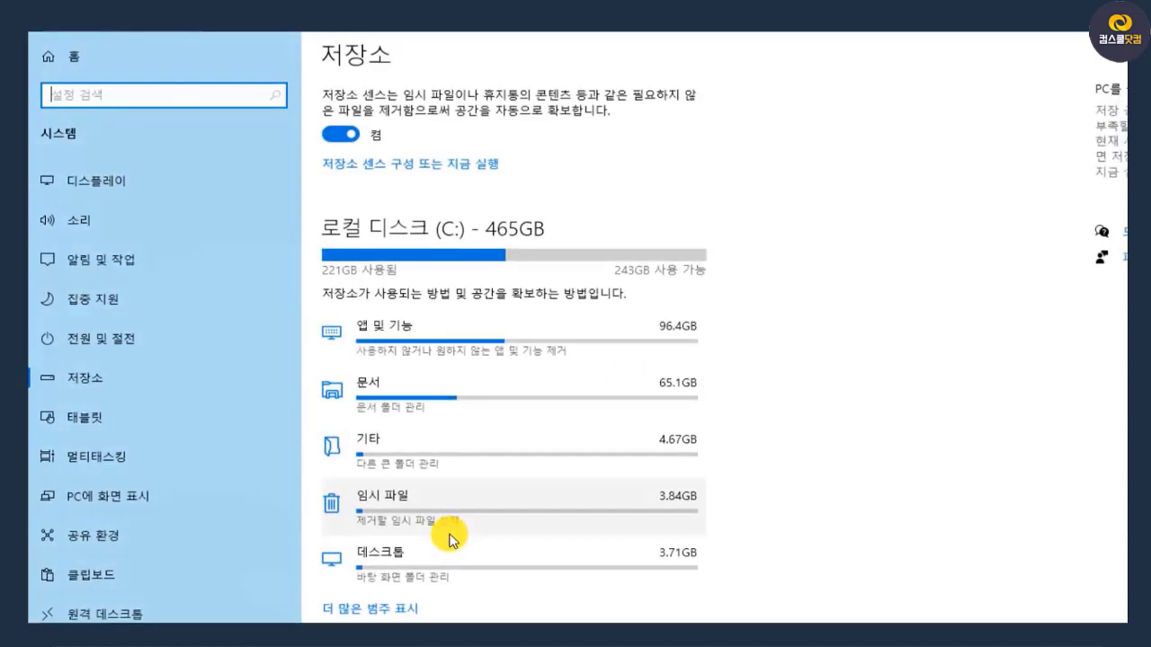
pyautogui.scroll(-3, 623, 494)
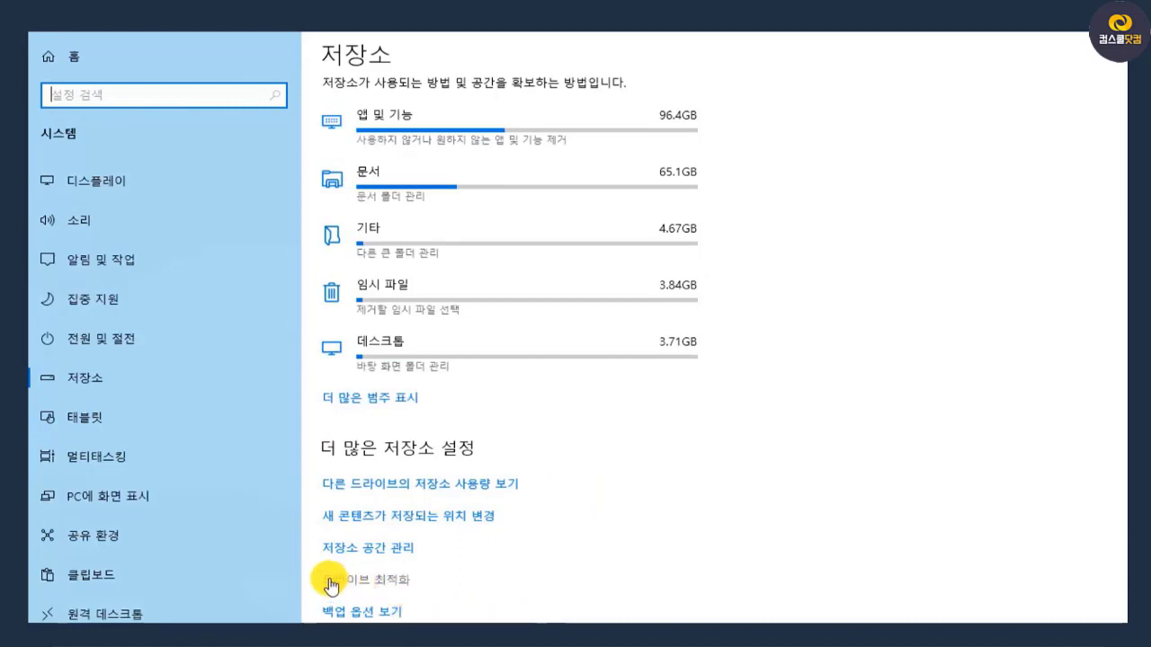
pyautogui.click(387, 581)
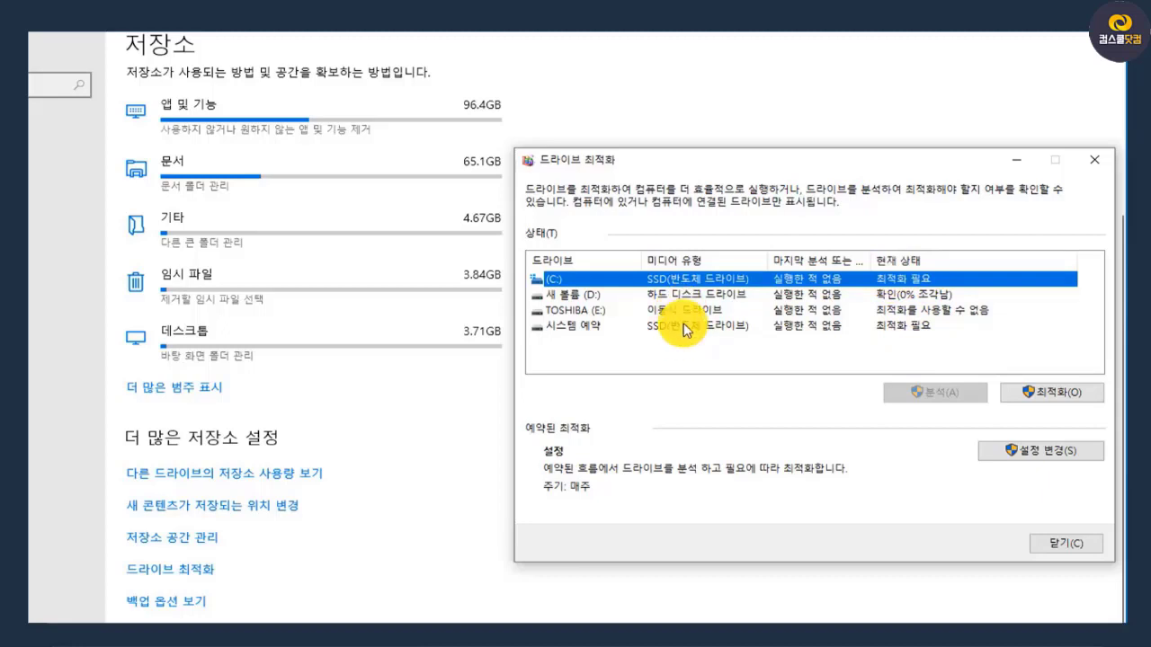
pyautogui.click(1075, 396)
pyautogui.moveTo(909, 160); pyautogui.dragTo(897, 140)
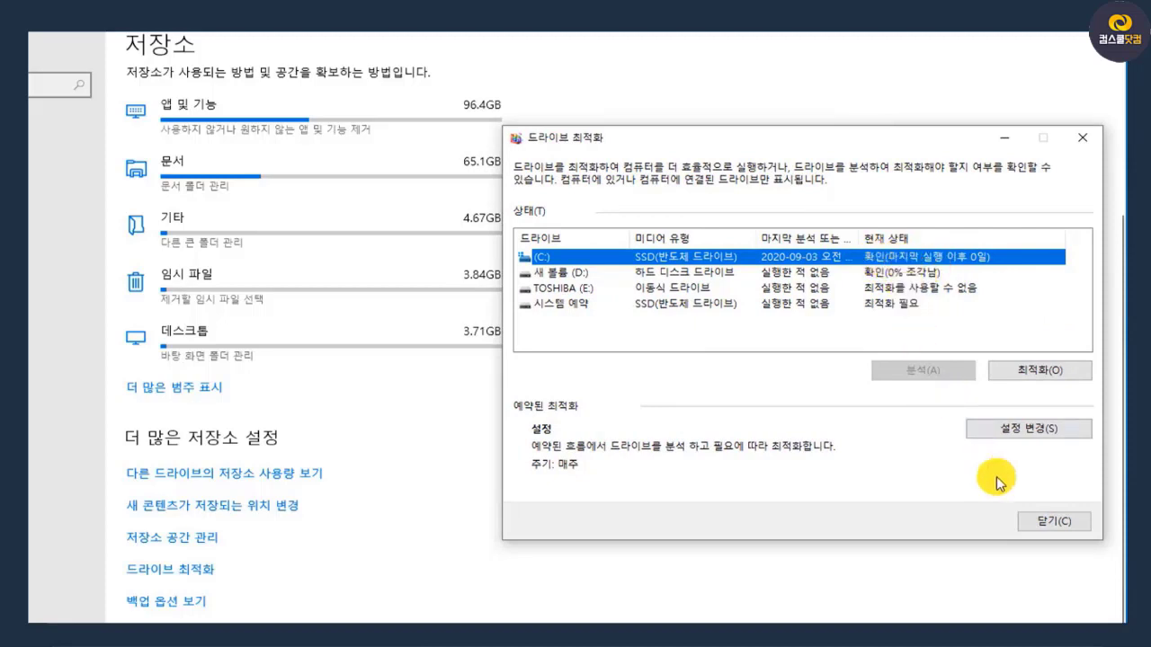
pyautogui.click(1050, 522)
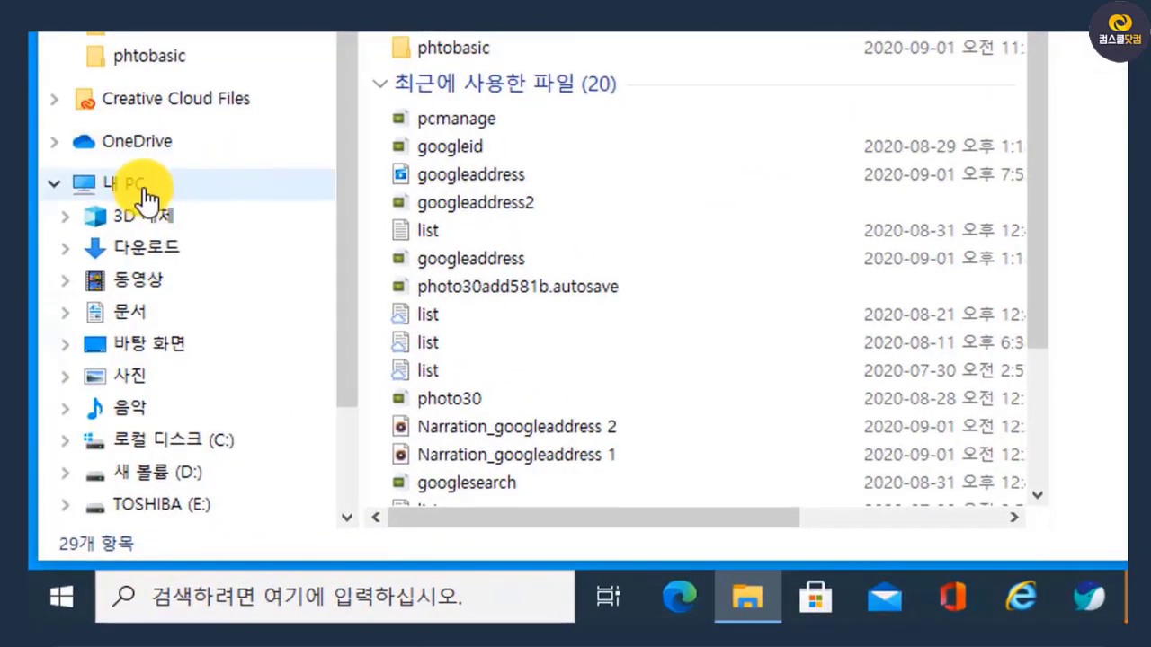
# Open the properties of 내 PC, go to advanced system settings (고급 시스템 설정) and open the performance settings (성능)
pyautogui.rightClick(144, 184)
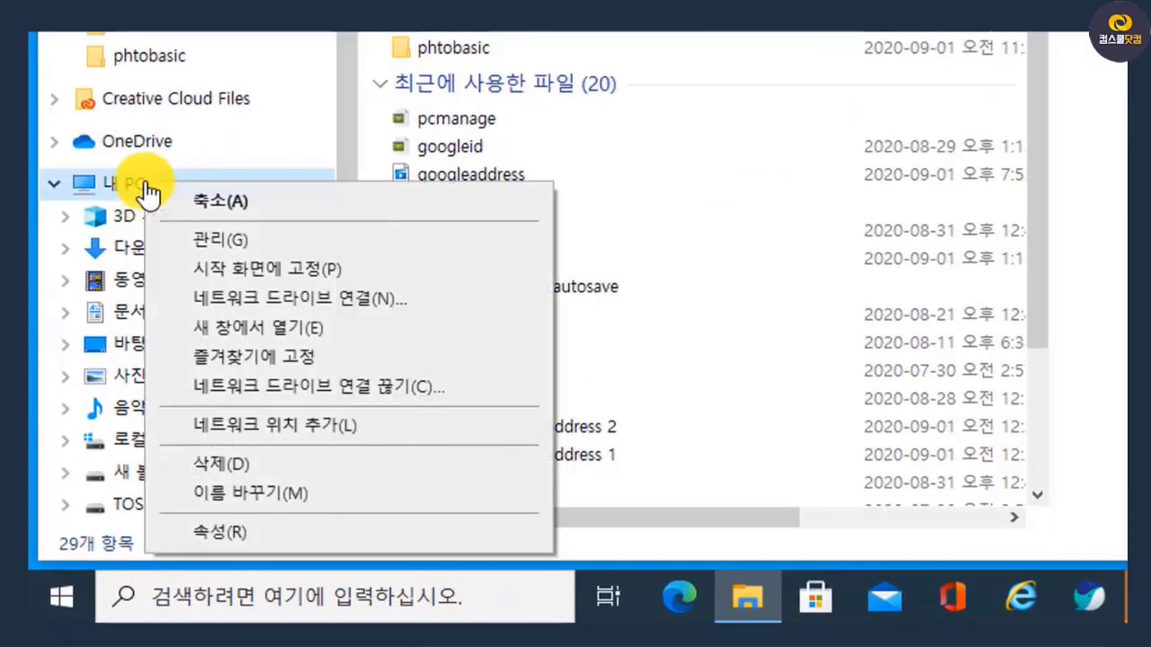
pyautogui.click(299, 556)
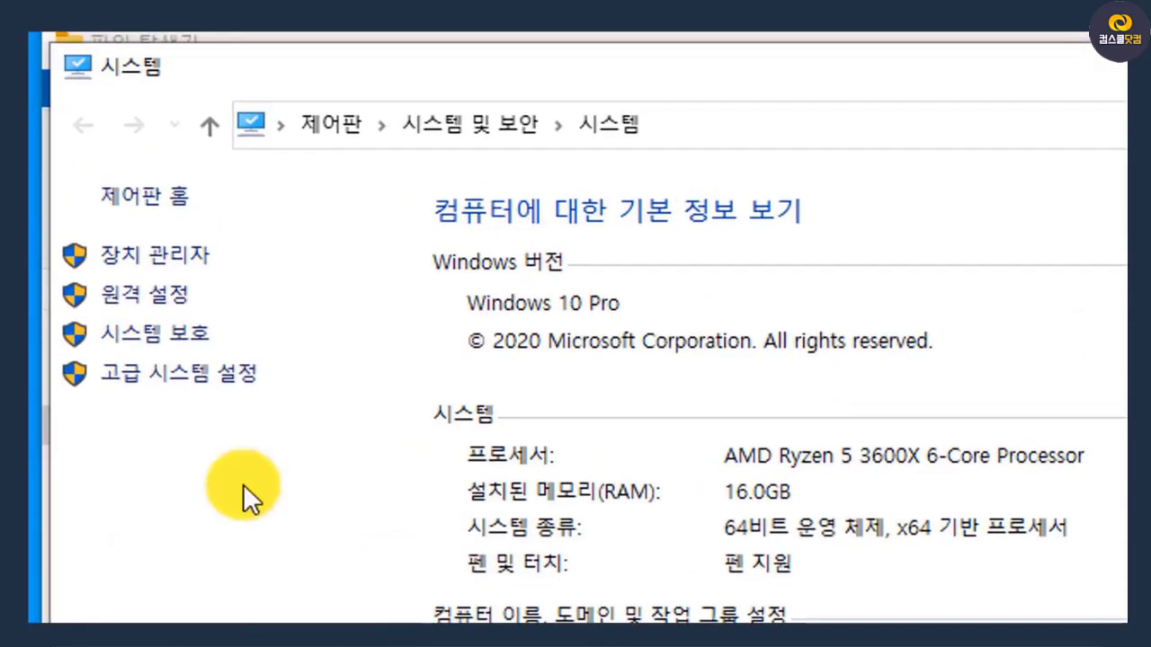
pyautogui.click(196, 382)
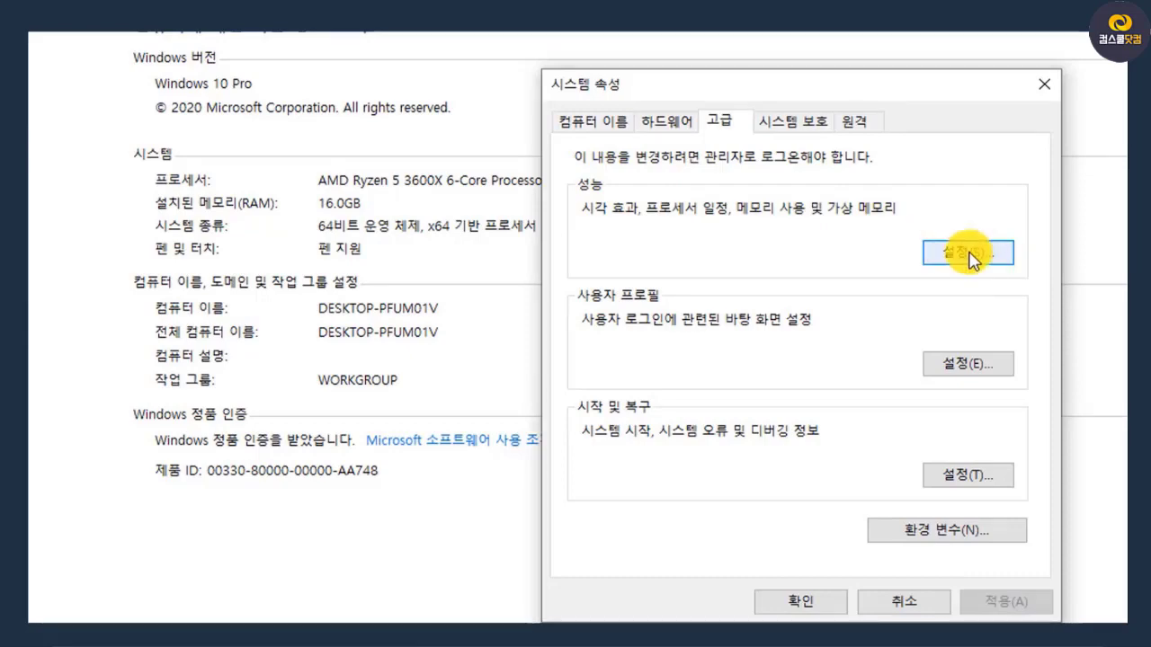
pyautogui.click(969, 256)
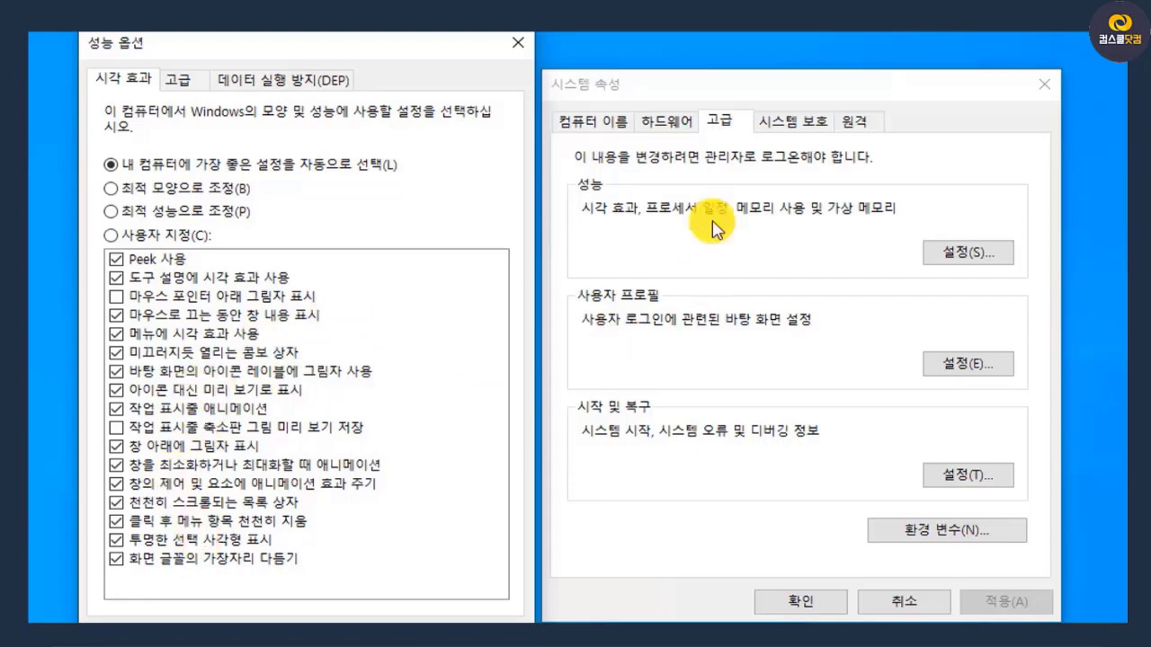
# Try turning off 마우스로 끄는 동안 창 내용 표시, test it by moving the 성능 옵션 window, and turn the option back on
pyautogui.click(724, 86)
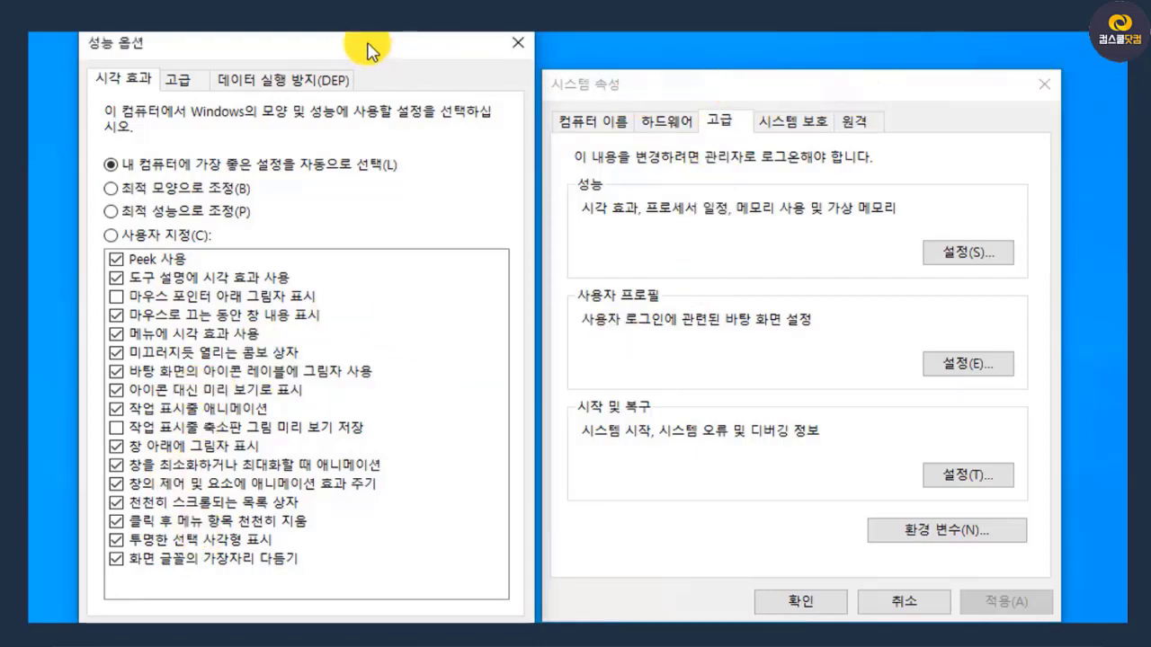
pyautogui.moveTo(372, 46); pyautogui.dragTo(347, 32)
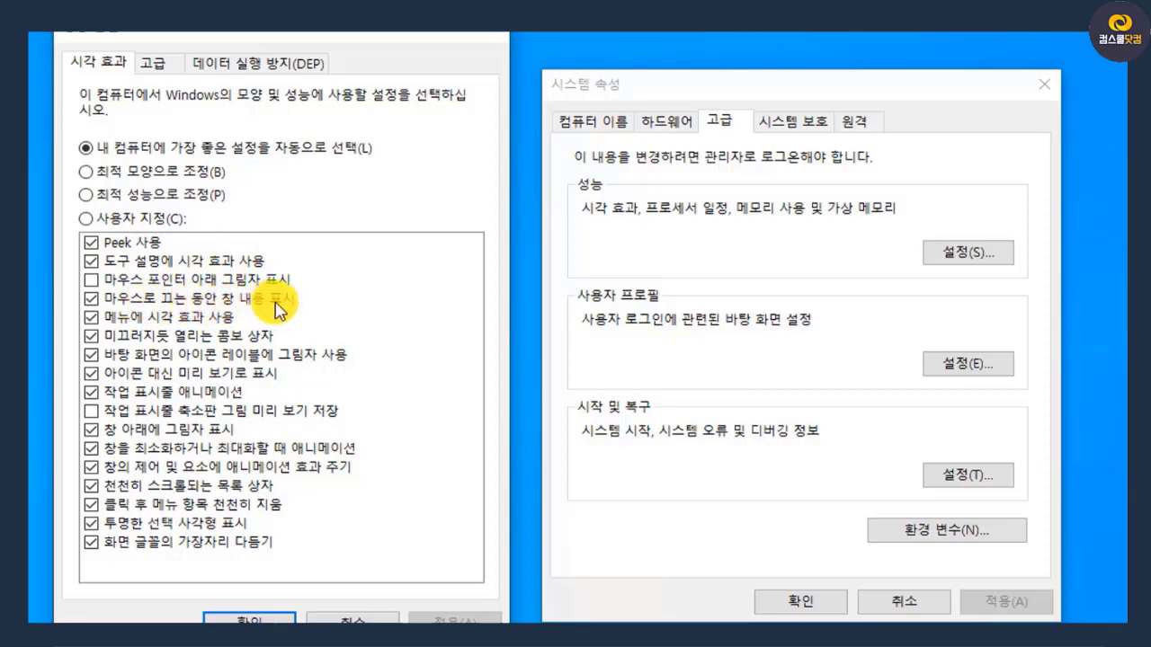
pyautogui.click(95, 299)
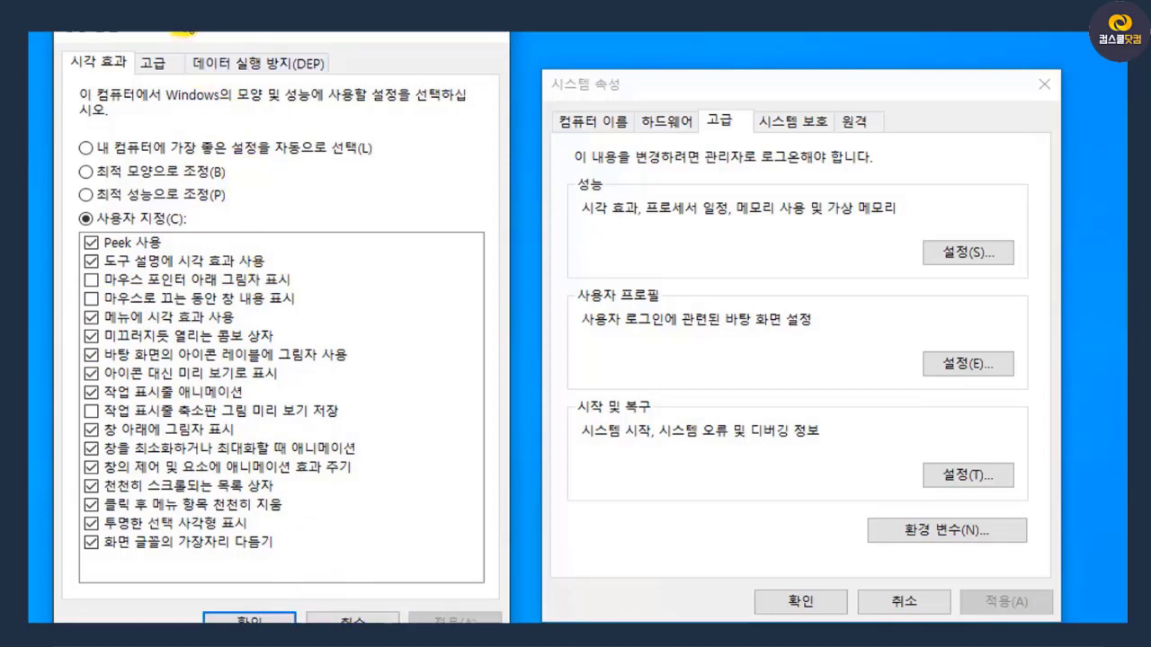
pyautogui.moveTo(175, 38); pyautogui.dragTo(1002, 33)
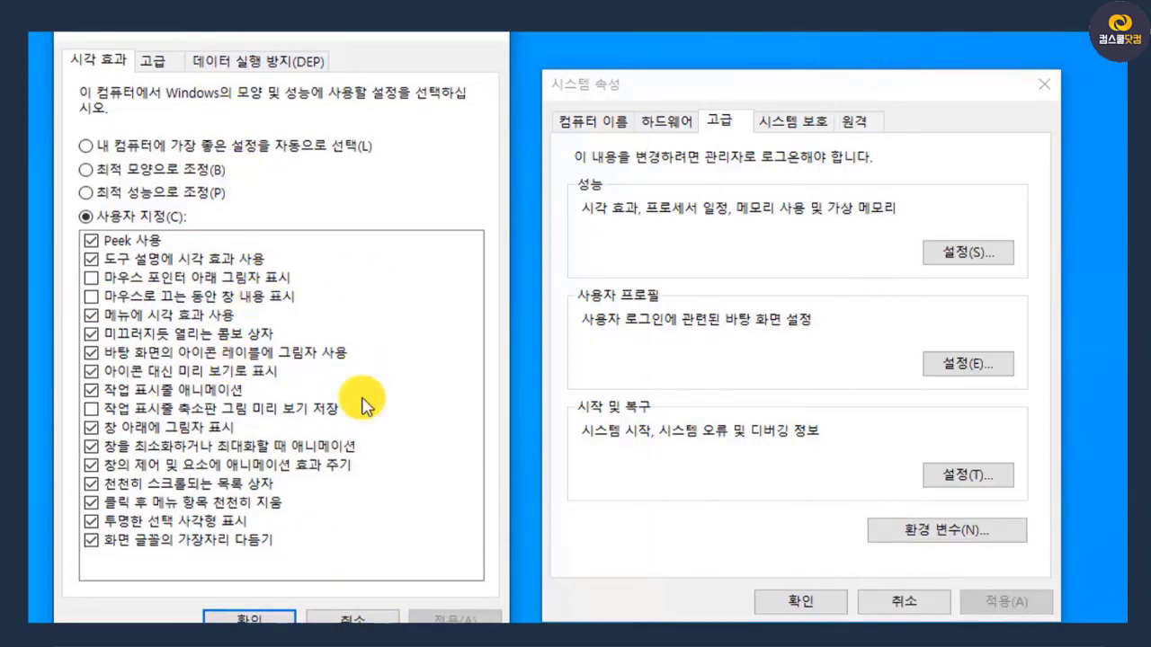
pyautogui.moveTo(325, 33)
pyautogui.mouseDown()
pyautogui.moveTo(1029, 32)
pyautogui.moveTo(325, 32)
pyautogui.mouseUp()
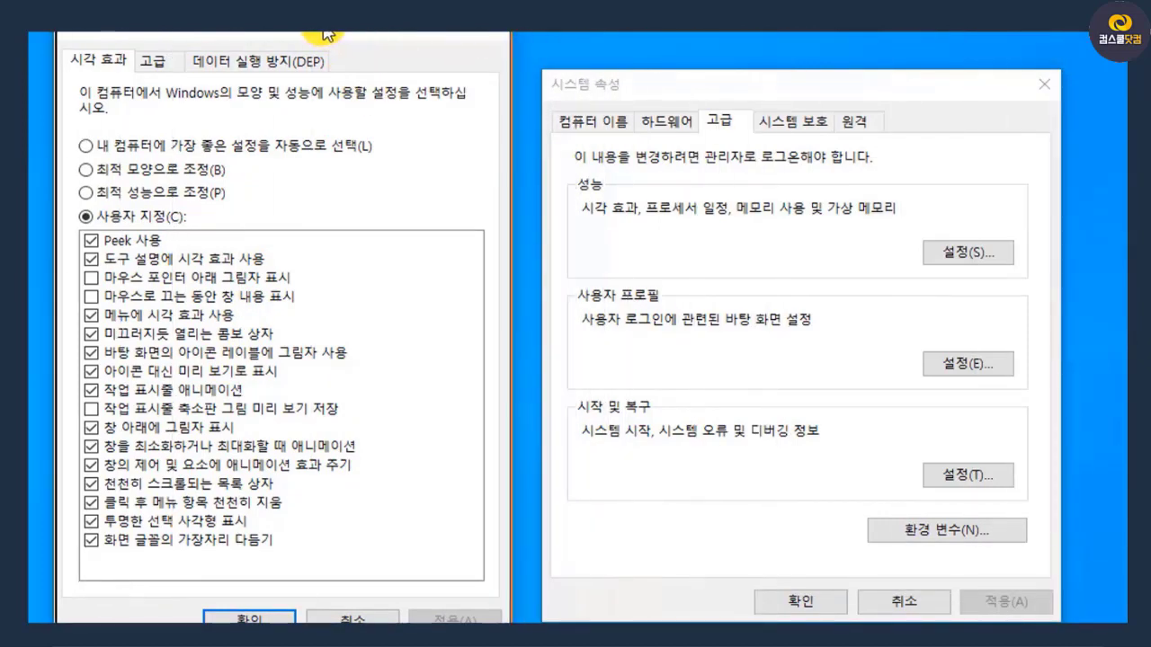
pyautogui.click(169, 296)
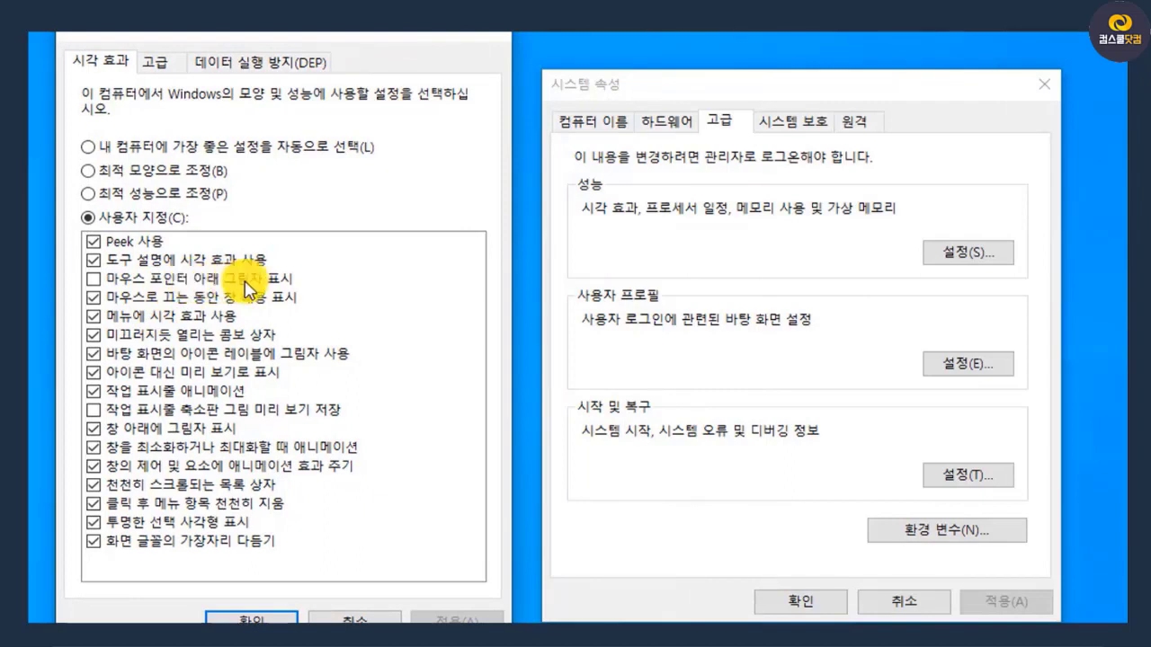
# Try turning on the mouse pointer shadow (마우스 포인터 아래 그림자 표시), then turn it off again, applying each change
pyautogui.click(94, 279)
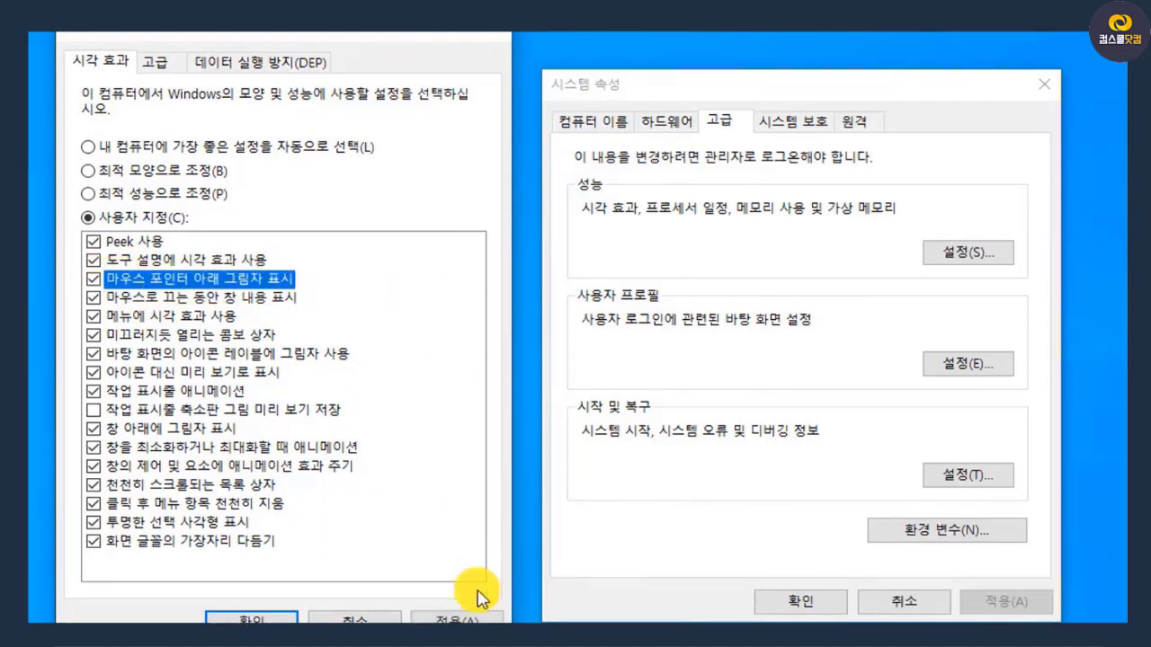
pyautogui.click(450, 618)
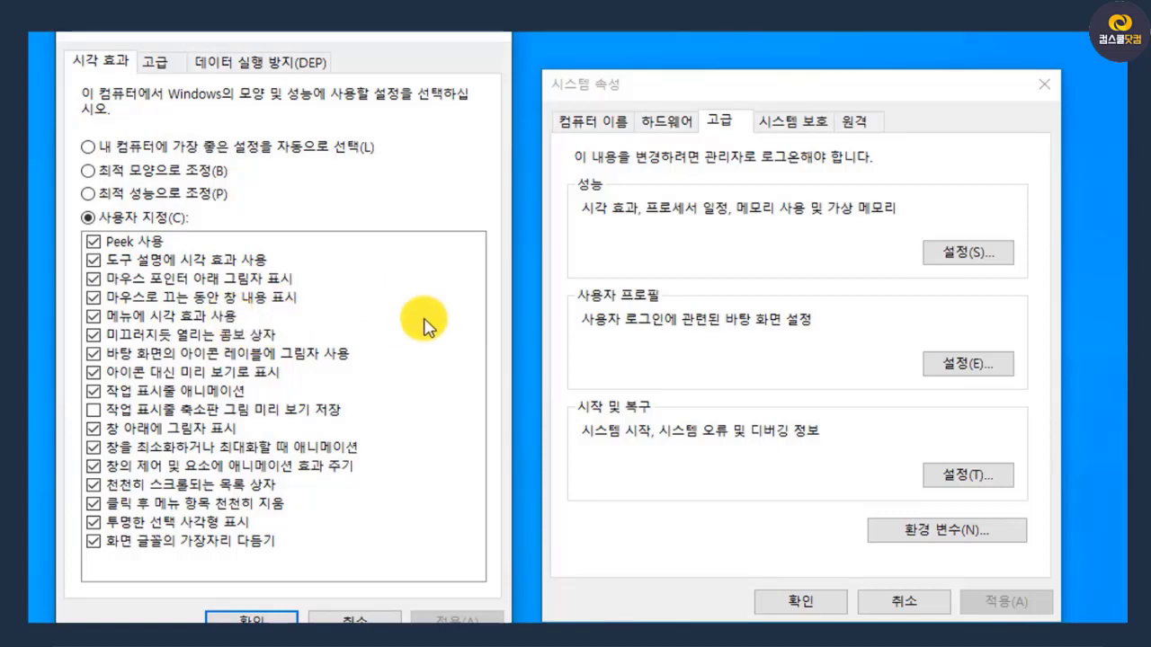
pyautogui.click(94, 278)
pyautogui.click(441, 619)
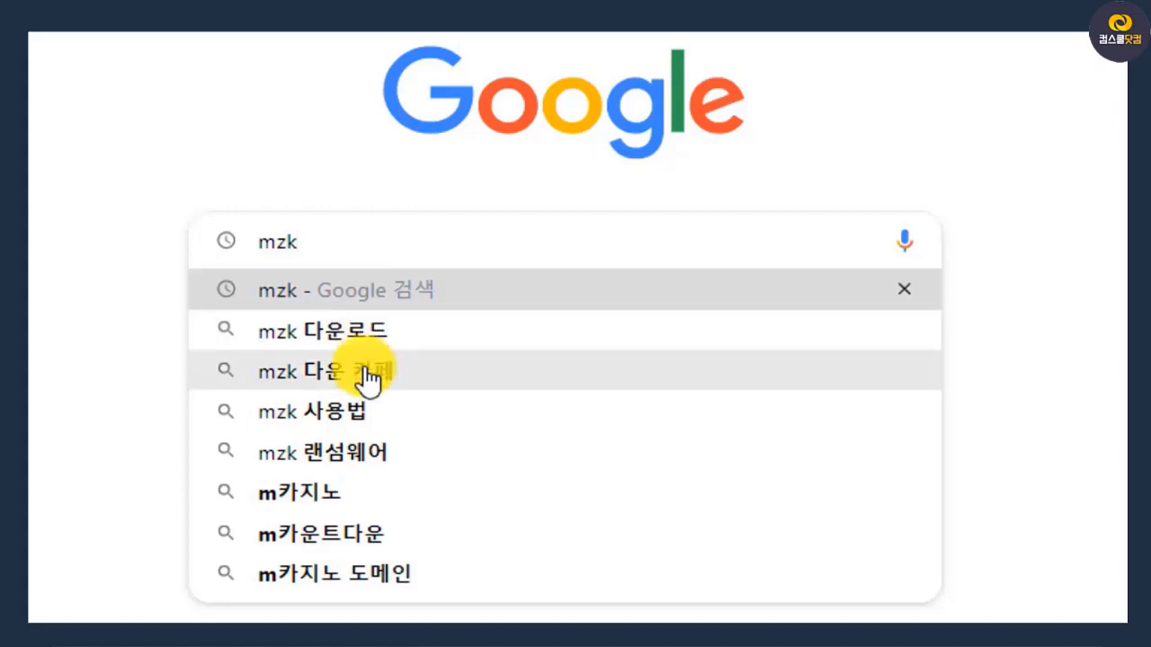
# Search Google for "mzk 다운로드" and look through the Malware Zero homepage (malzero.xyz) down to its donation section
pyautogui.click(364, 333)
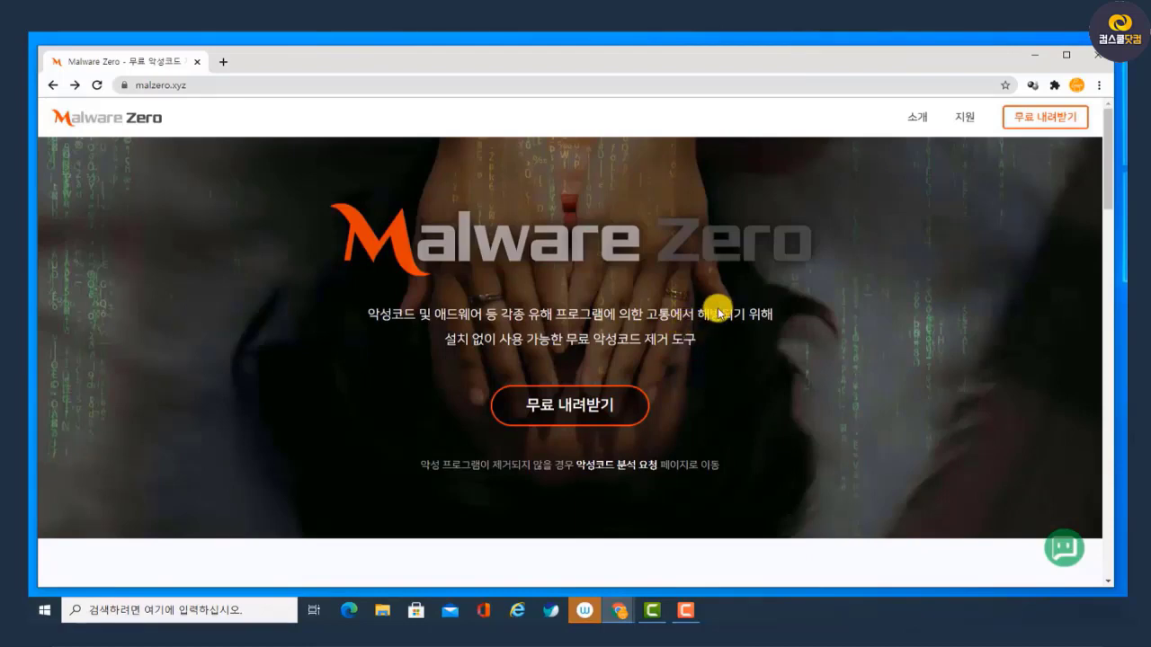
pyautogui.scroll(-15, 711, 345)
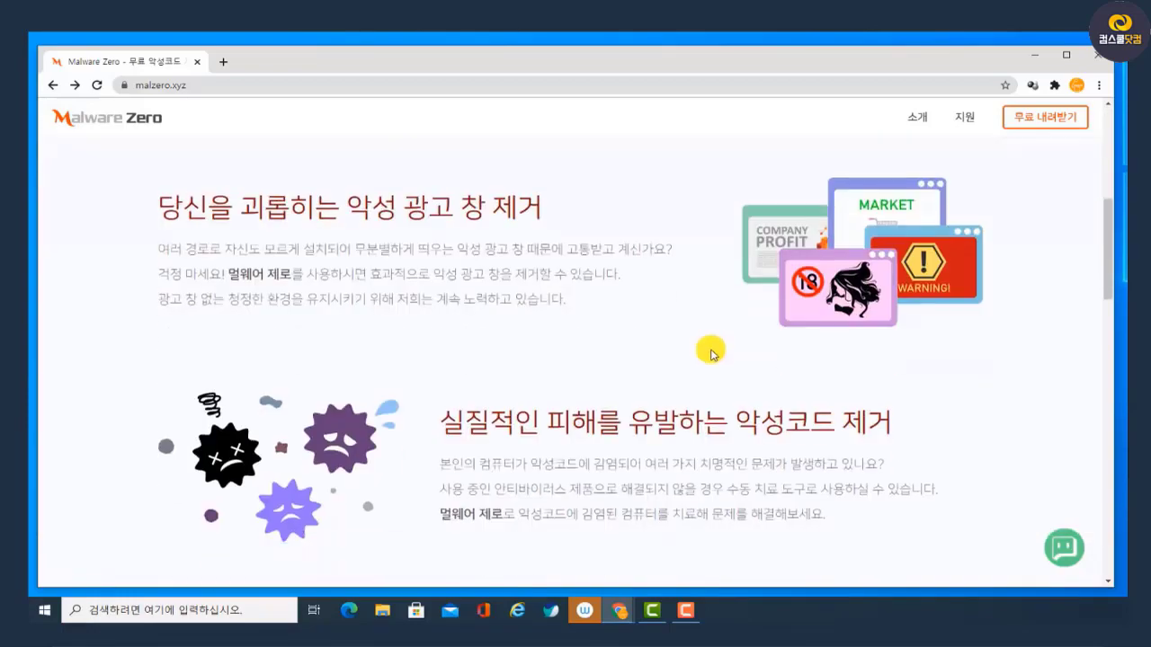
pyautogui.moveTo(291, 430)
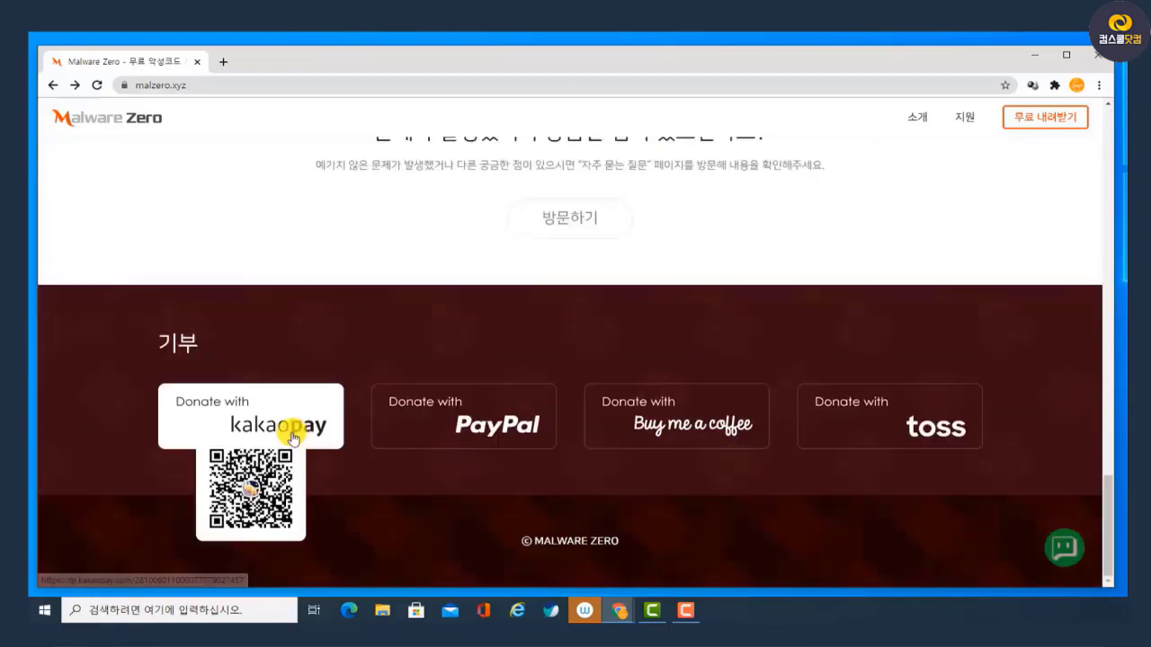
pyautogui.moveTo(531, 445)
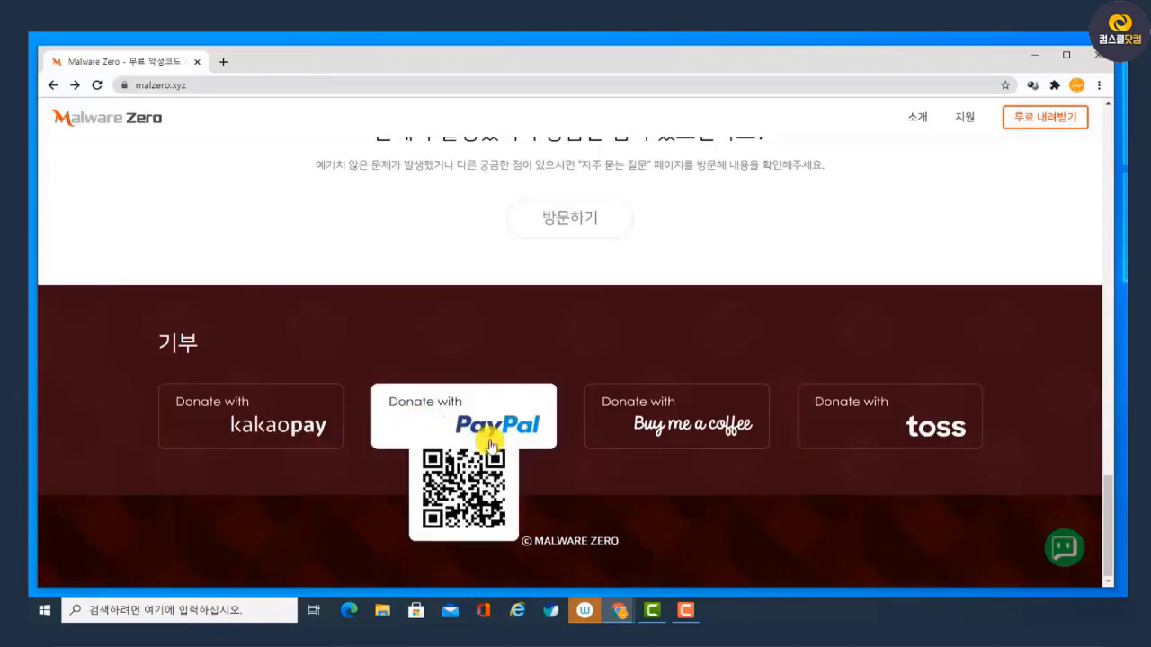
pyautogui.scroll(3, 494, 441)
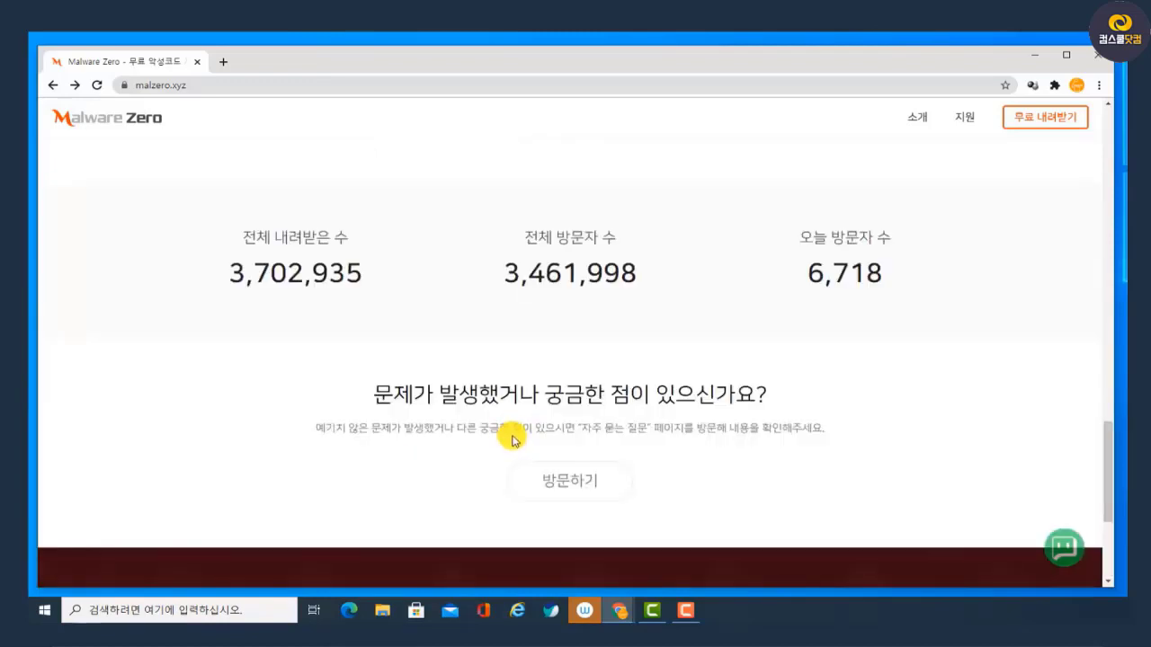
pyautogui.scroll(8, 513, 439)
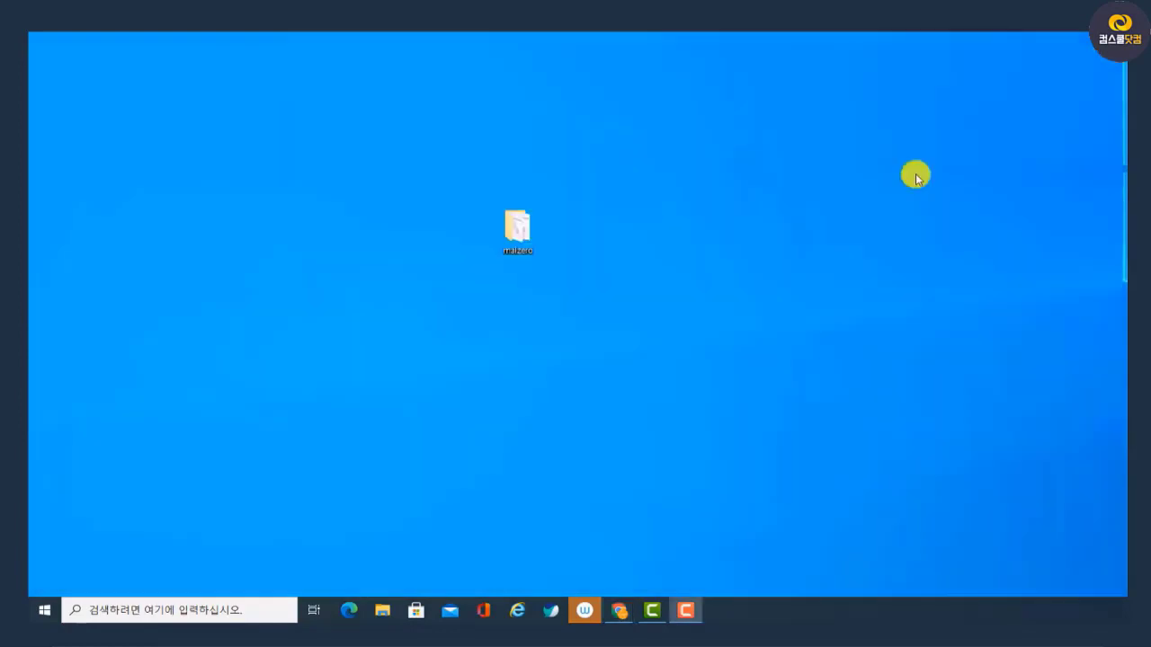
# Open the malzero folder on the desktop, view the documents in its readme folder and return to malzero
pyautogui.doubleClick(517, 230)
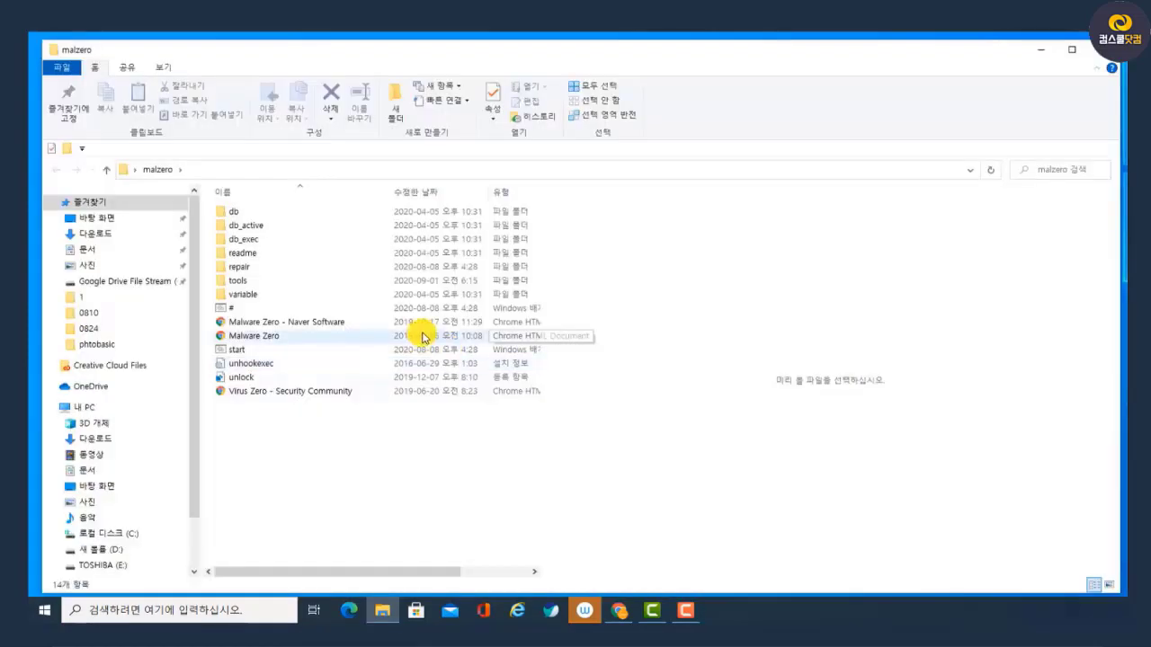
pyautogui.doubleClick(261, 258)
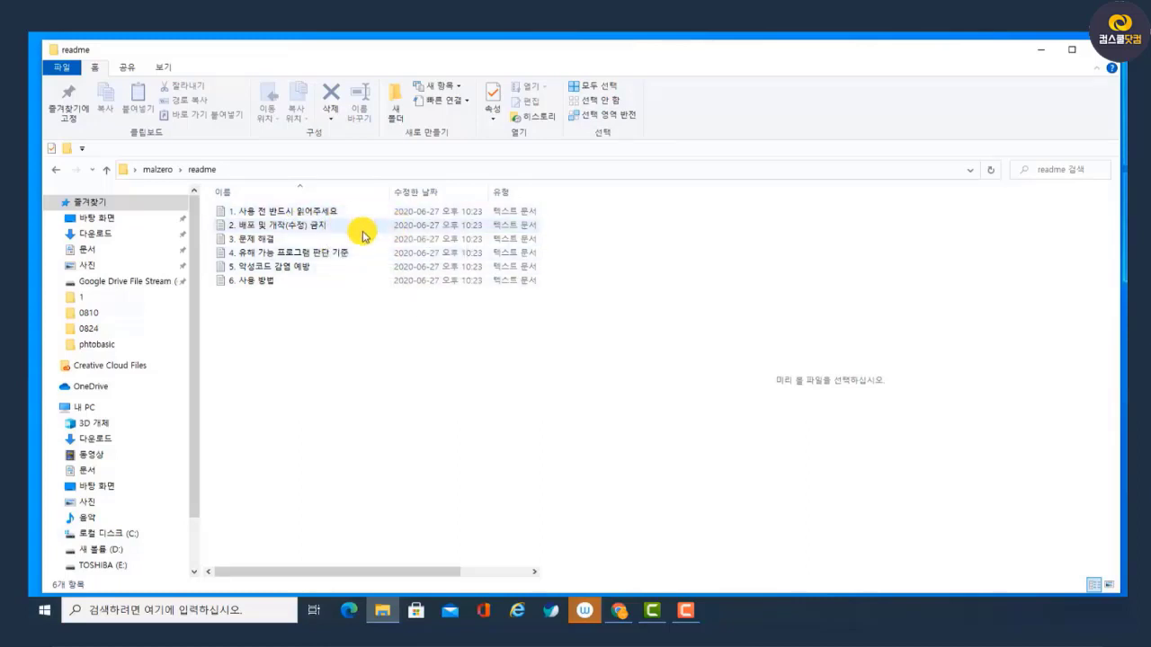
pyautogui.hotkey('alt', 'Left')
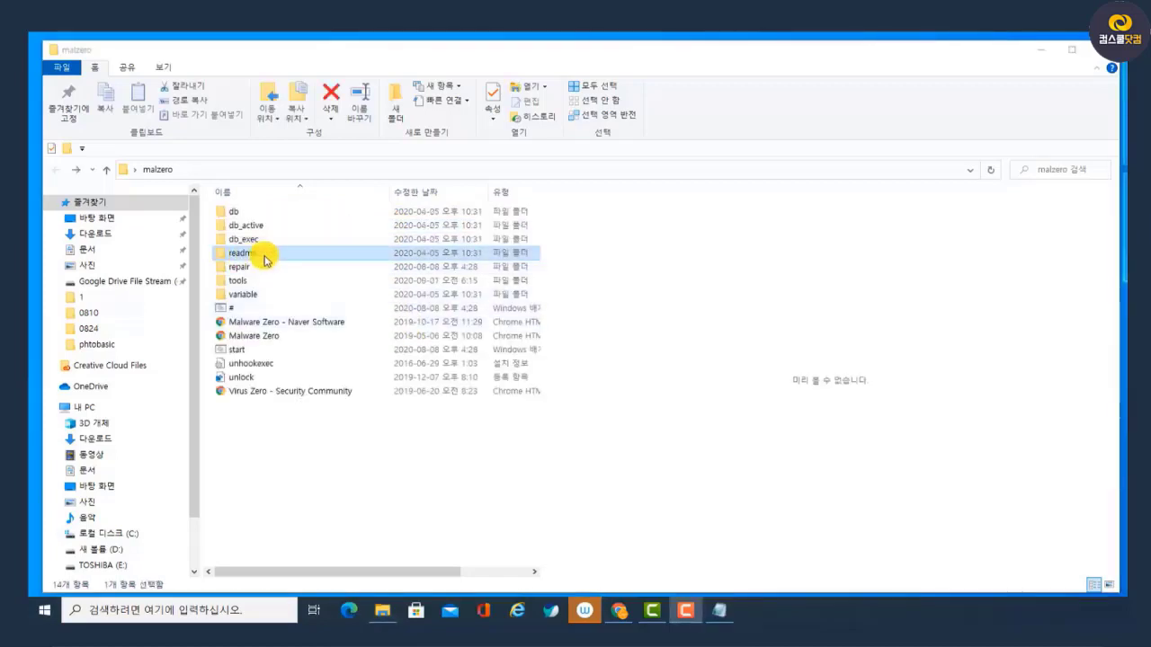
# Run the start batch file in the malzero folder as administrator (관리자 권한으로 실행)
pyautogui.click(244, 352)
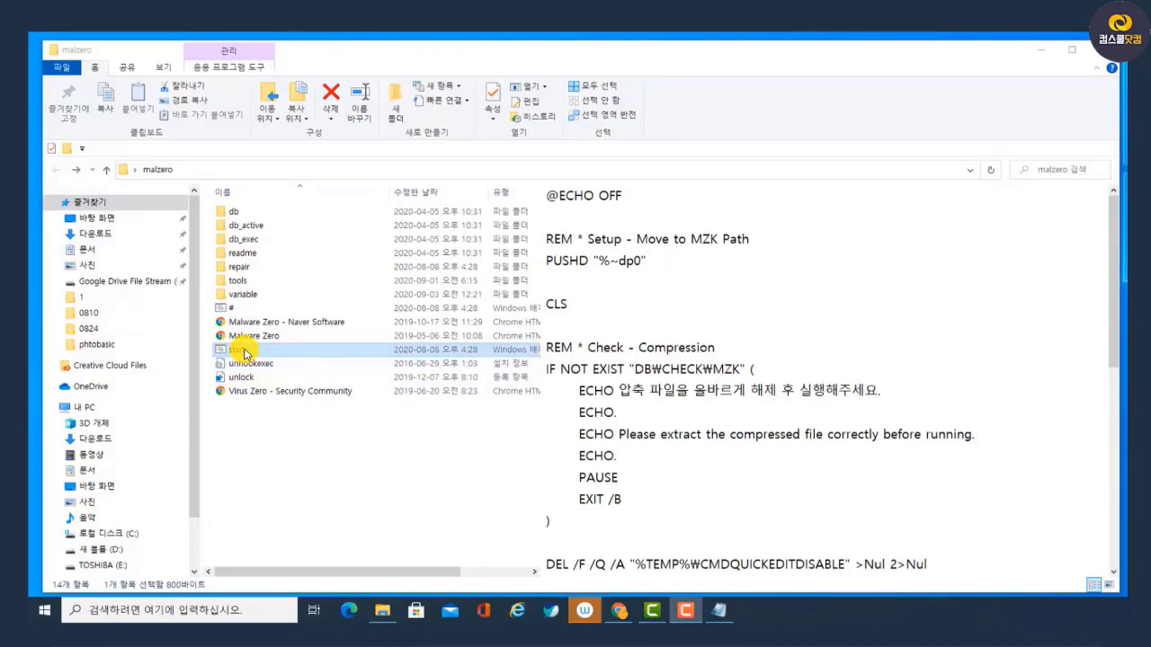
pyautogui.rightClick(244, 352)
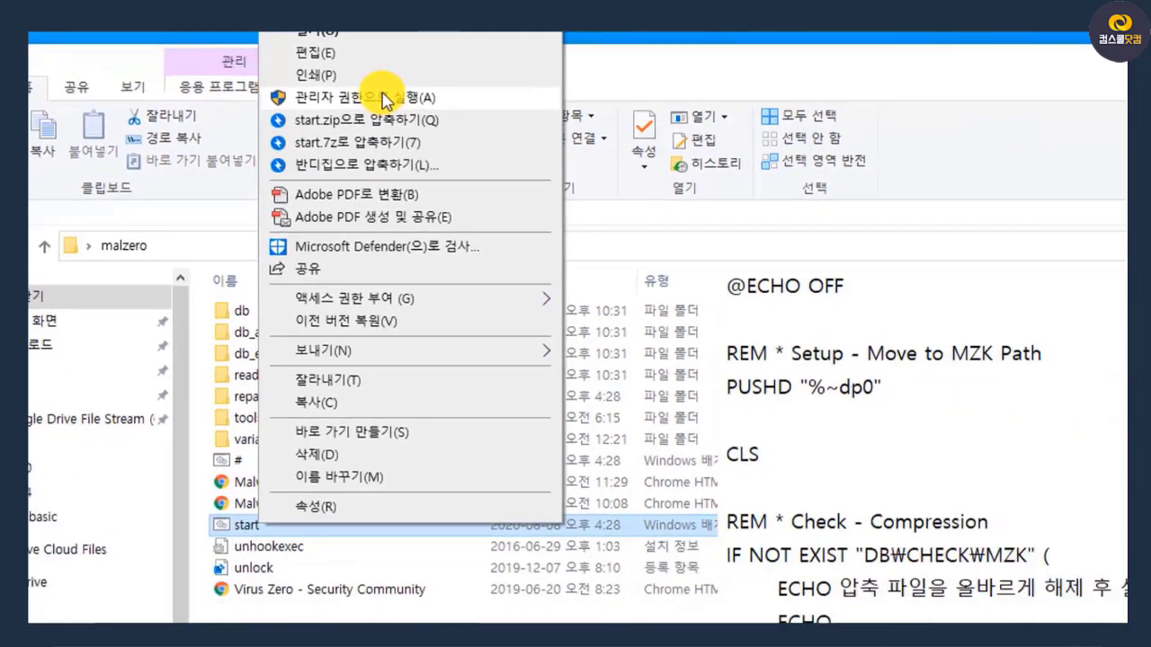
pyautogui.click(562, 109)
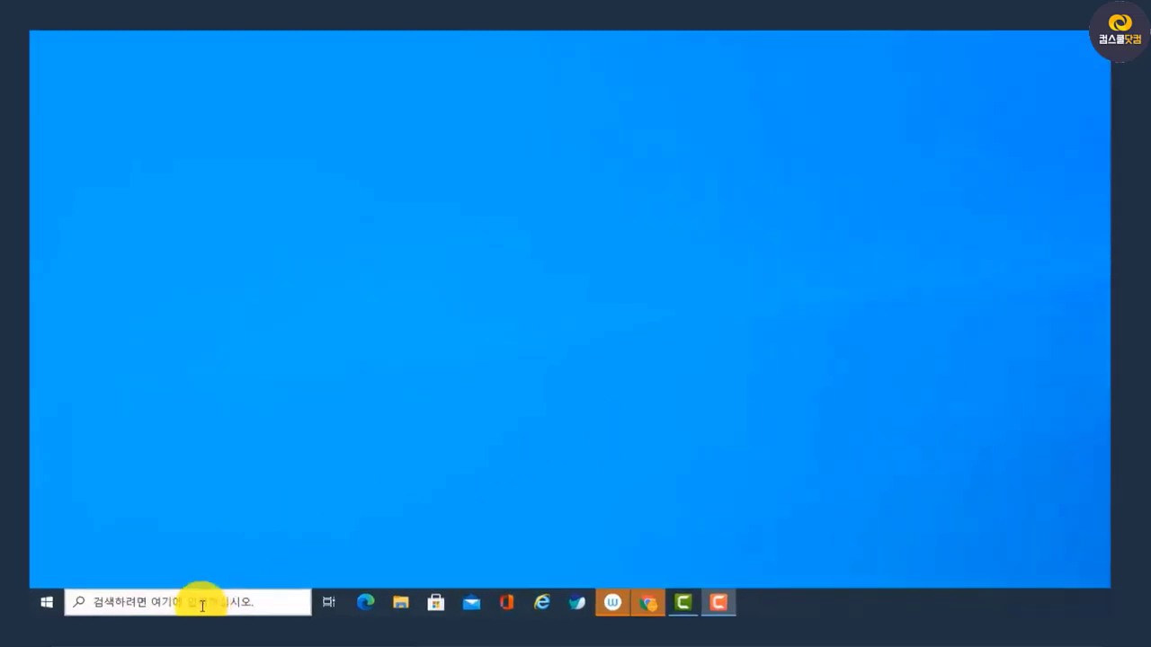
# Search Windows for msinfo and open the System Information app (시스템 정보)
pyautogui.click(207, 602)
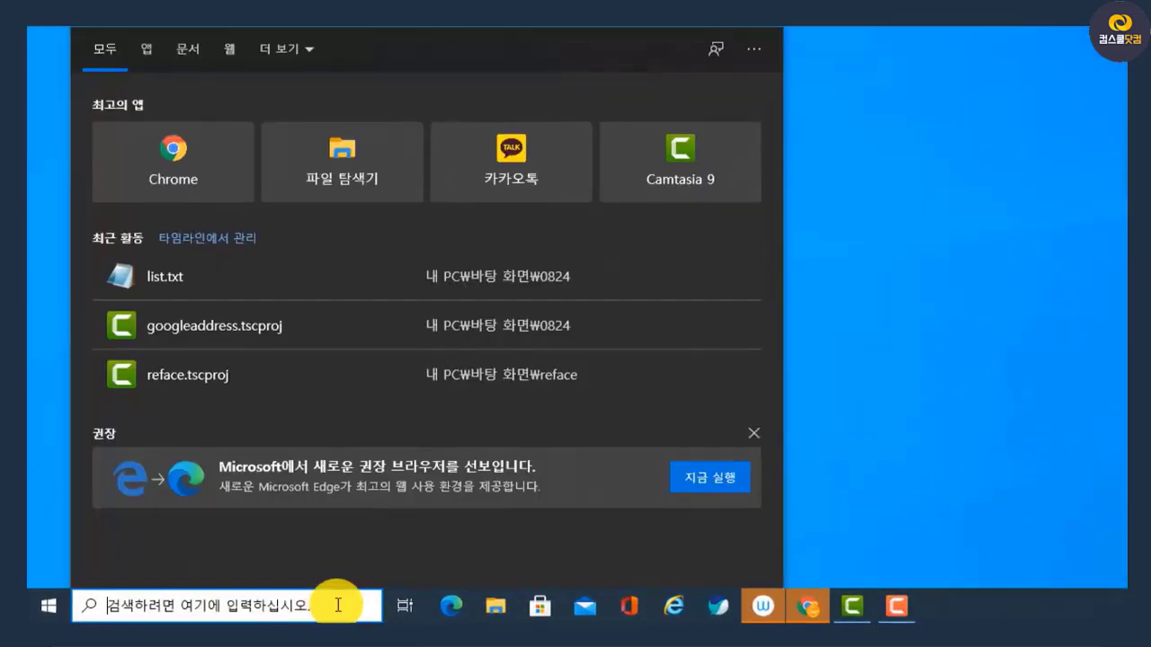
pyautogui.write('ms')
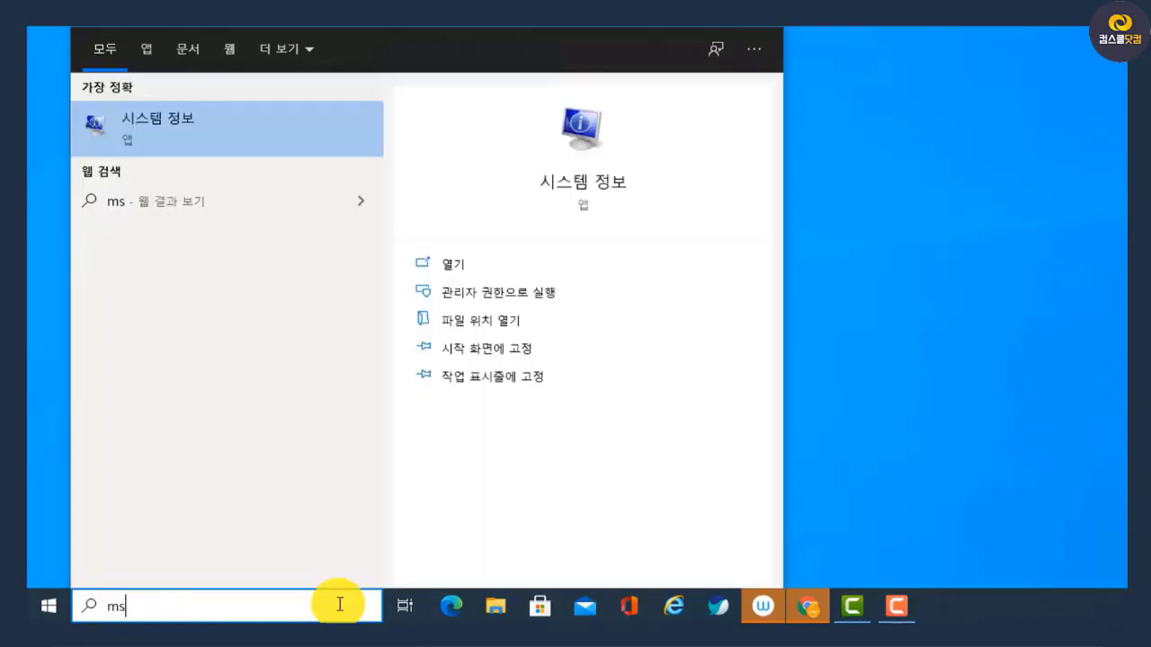
pyautogui.write('info')
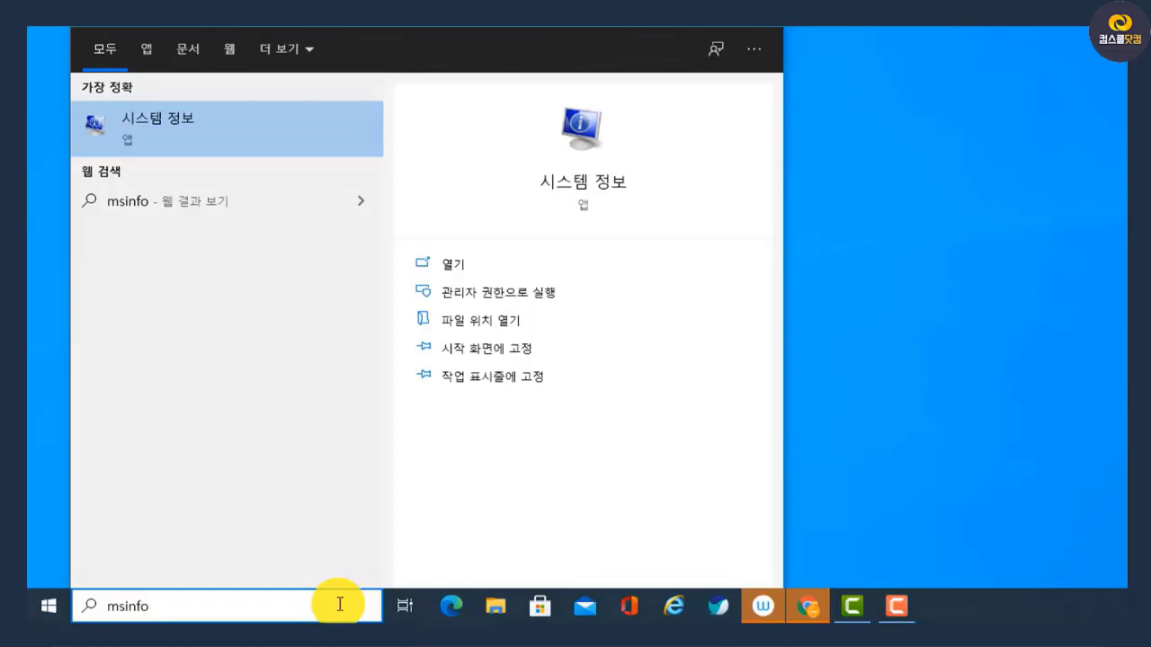
pyautogui.press('Return')
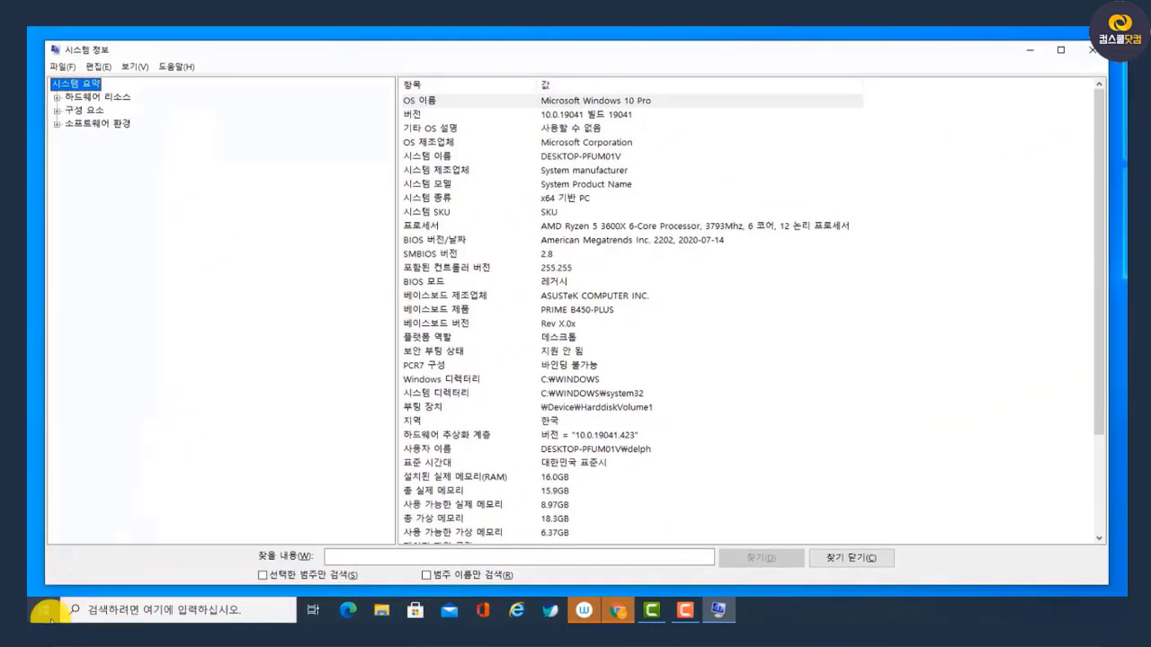
pyautogui.click(43, 614)
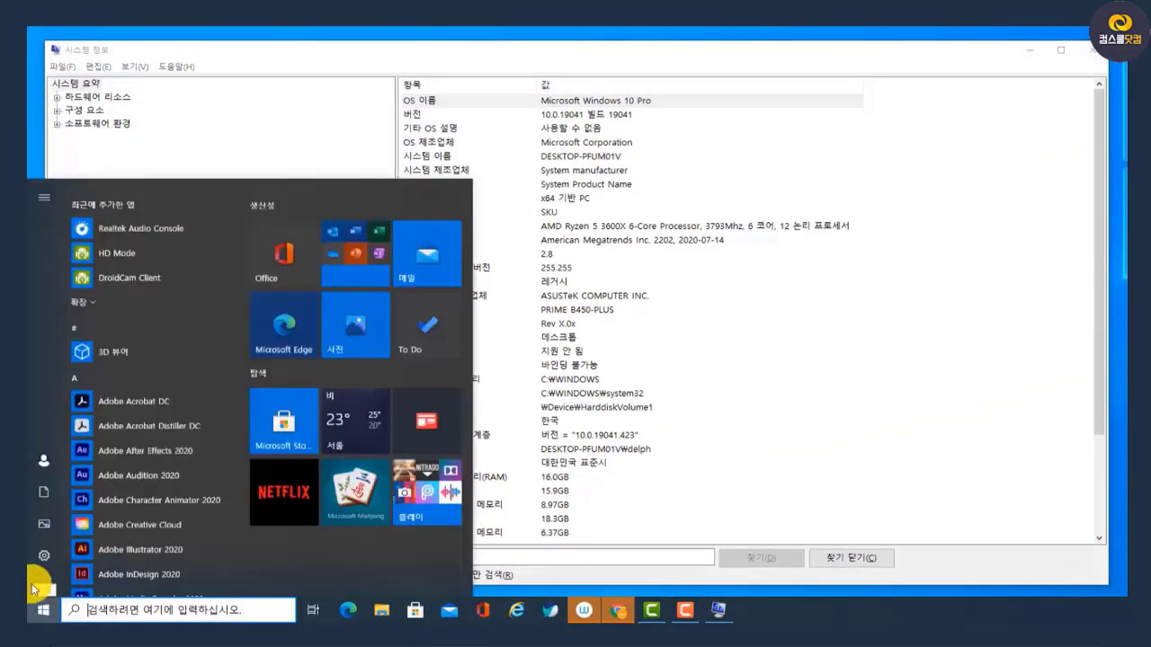
pyautogui.click(414, 56)
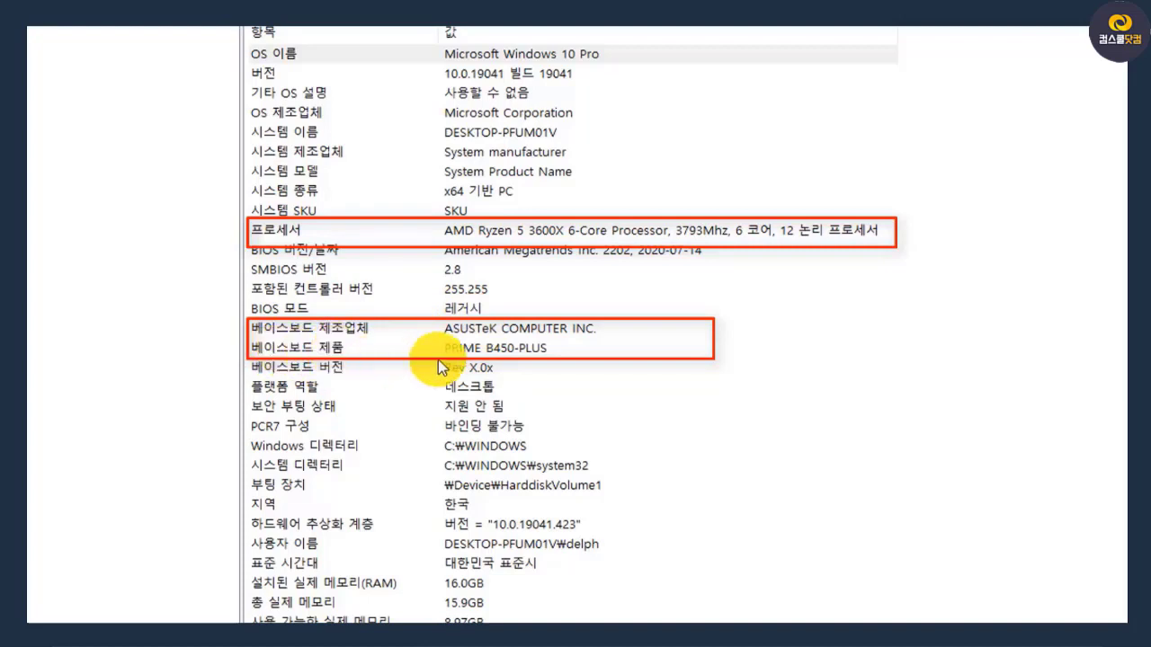
# Check the baseboard manufacturer (베이스보드 제조업체) and baseboard product (베이스보드 제품) entries in the system summary
pyautogui.click(537, 351)
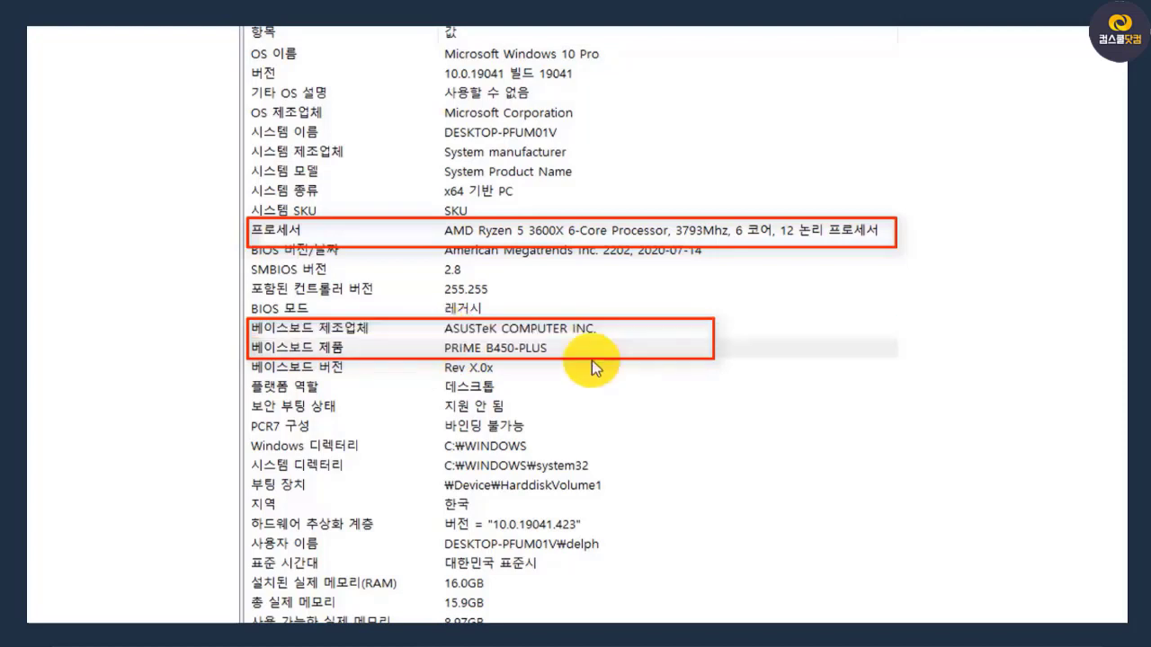
pyautogui.click(515, 329)
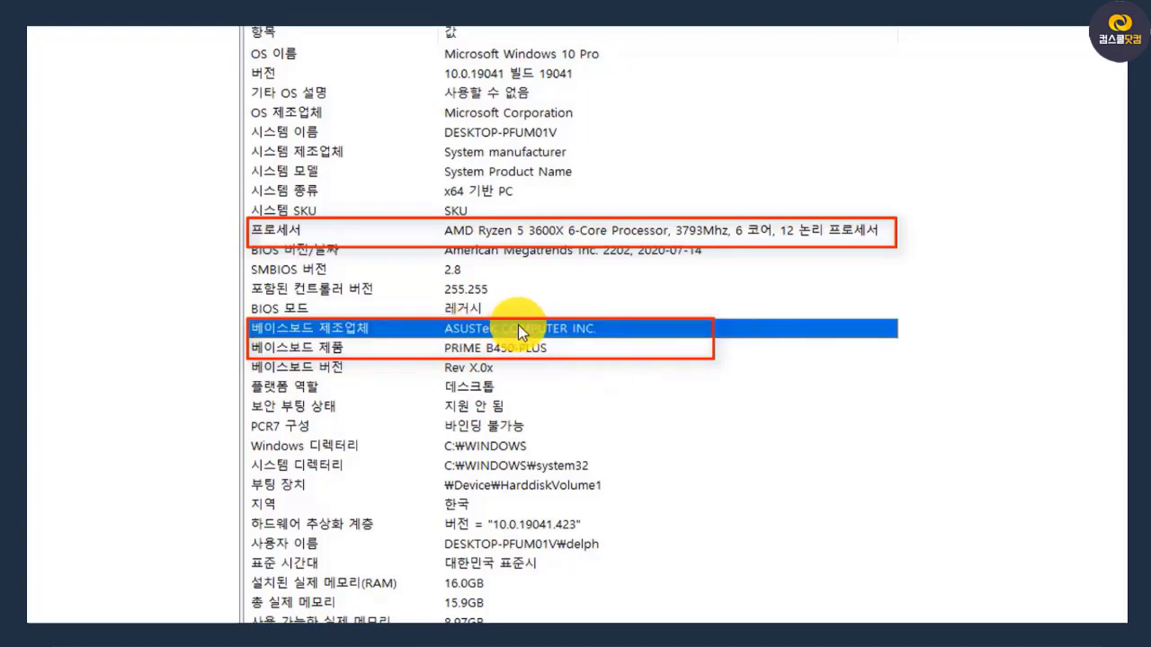
pyautogui.click(525, 350)
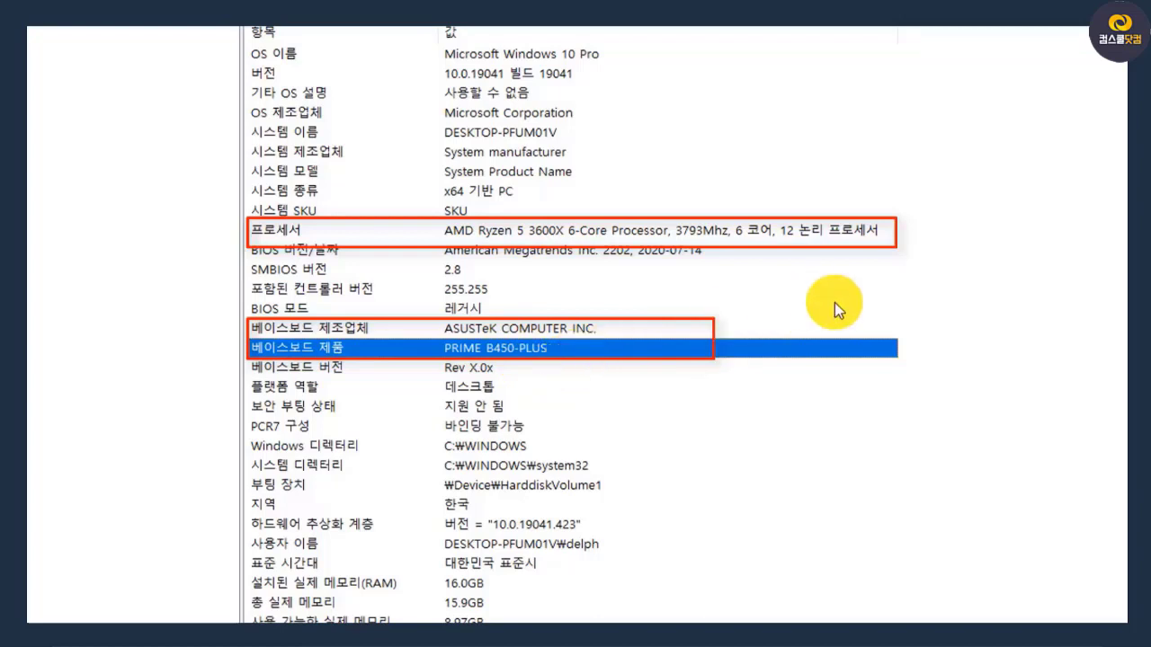
pyautogui.click(452, 333)
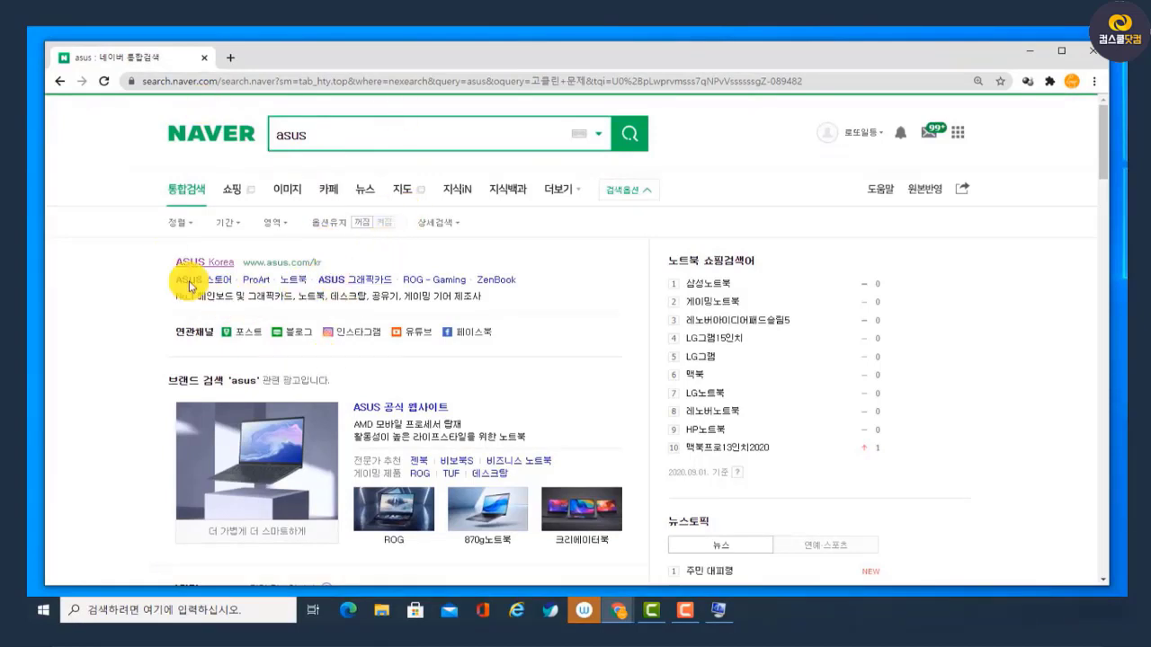
# Open the ASUS Korea website from the Naver results and go to its official support page (공식지원)
pyautogui.click(264, 267)
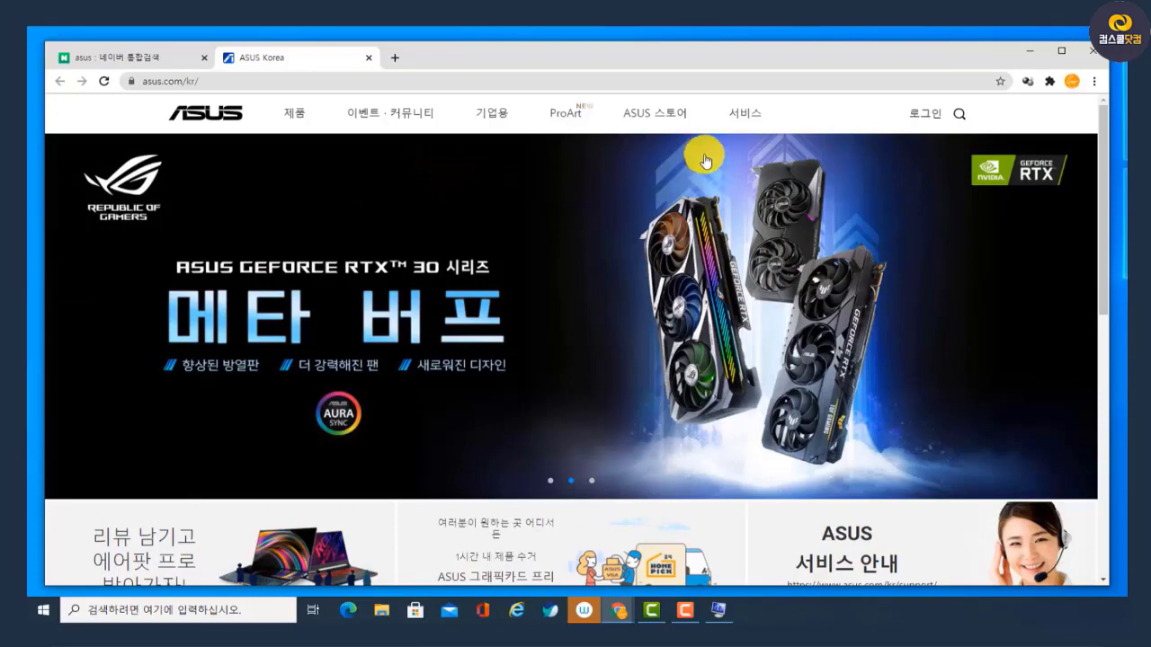
pyautogui.moveTo(747, 115)
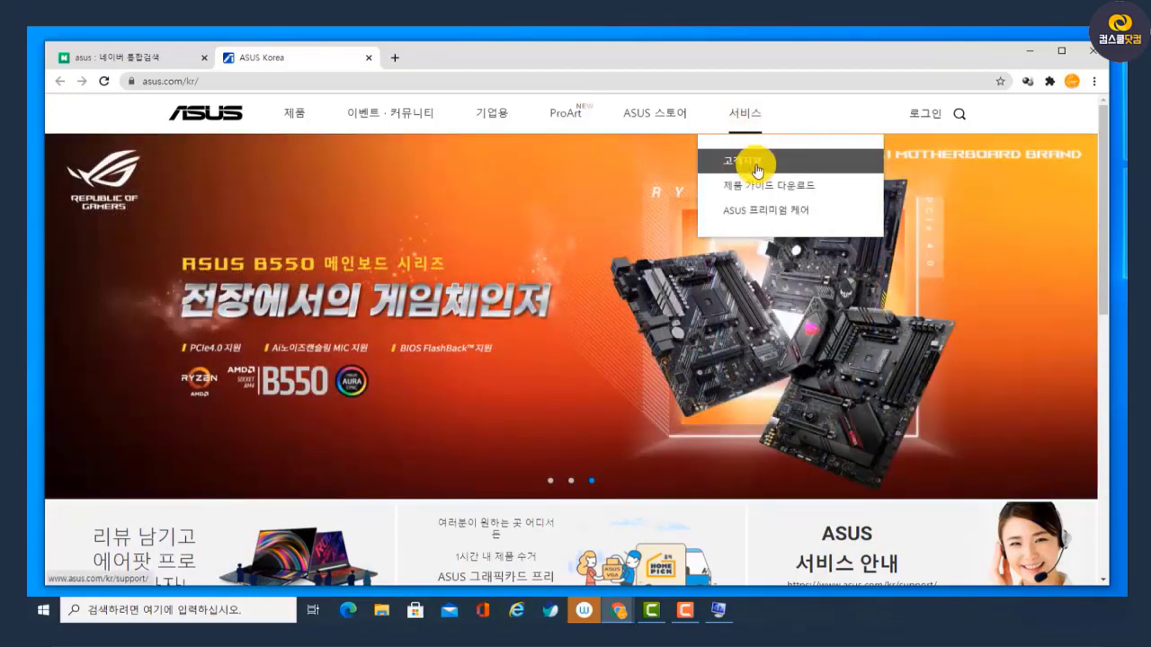
pyautogui.click(757, 171)
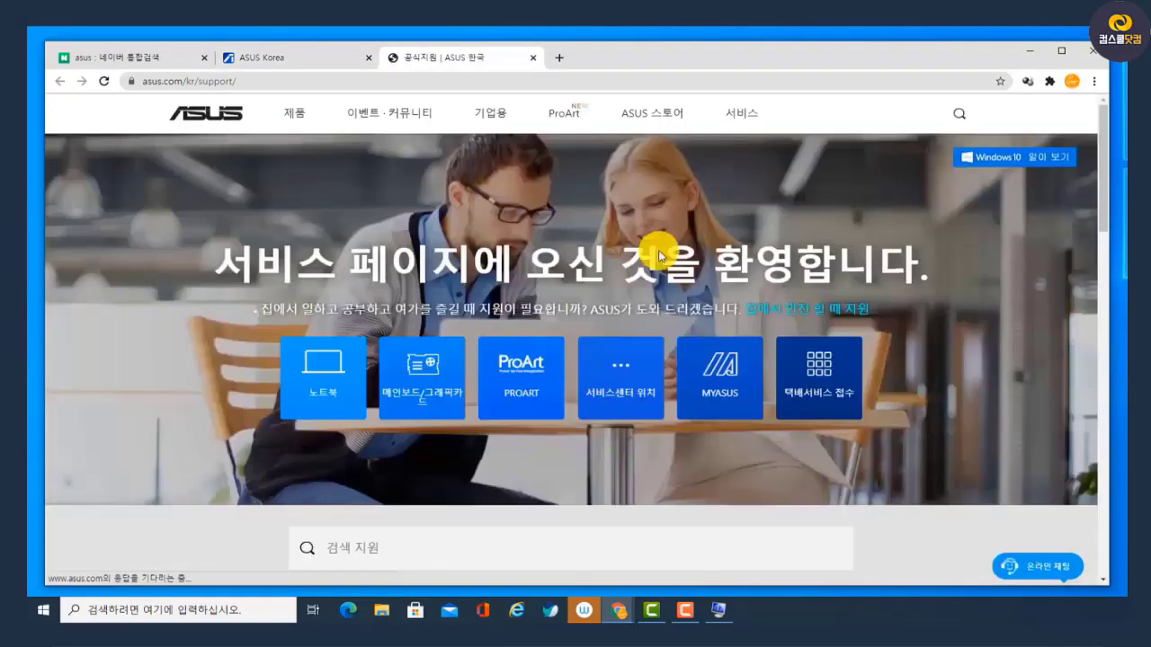
# Search the ASUS support page for b450-plus
pyautogui.scroll(-3, 589, 270)
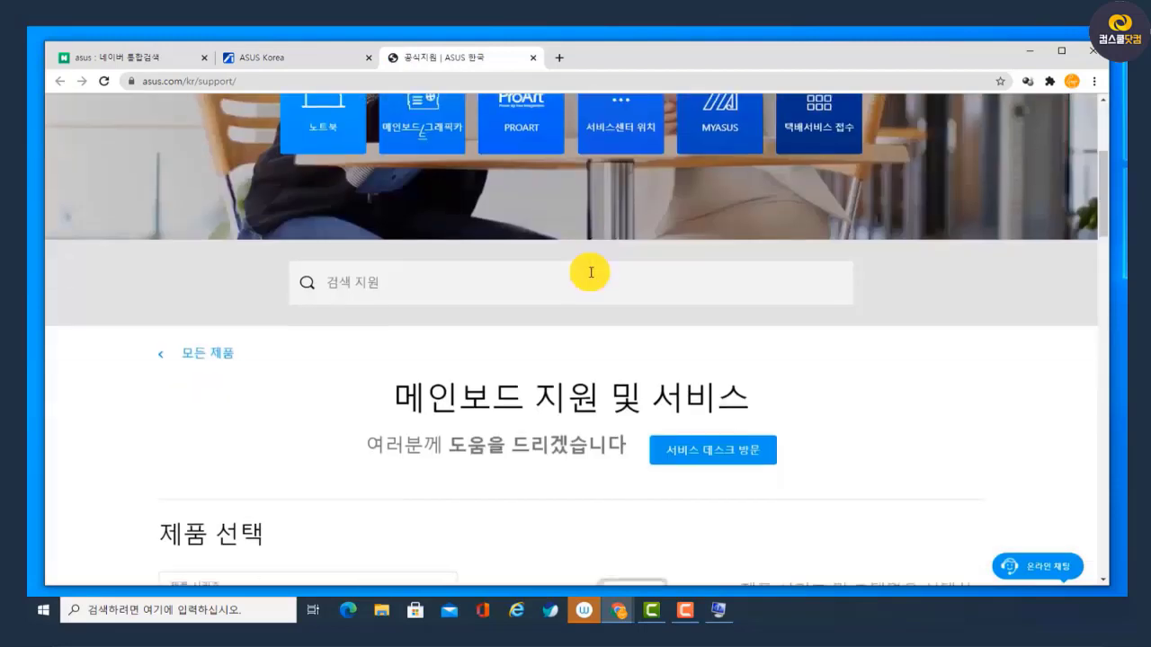
pyautogui.click(371, 289)
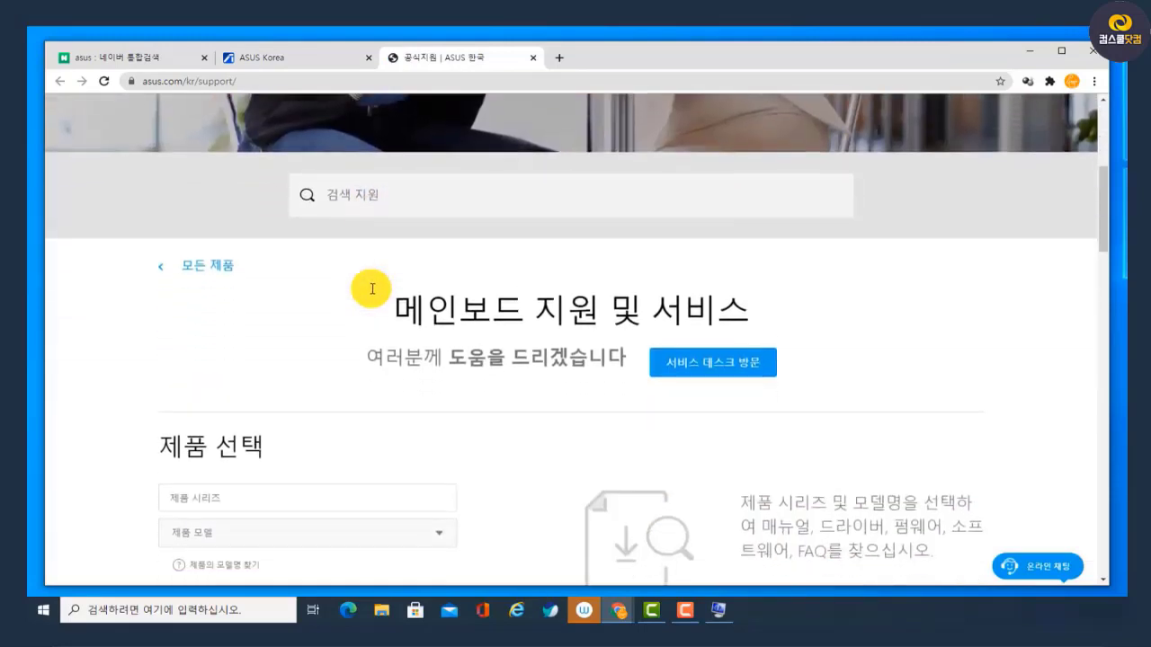
pyautogui.click(184, 307)
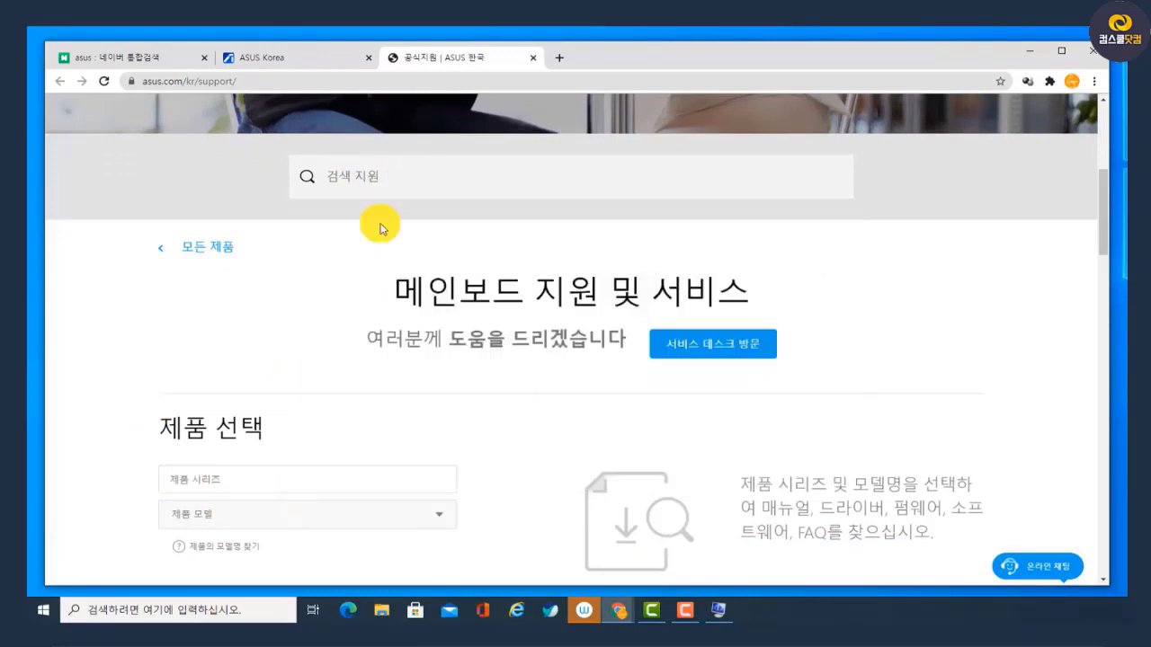
pyautogui.click(400, 176)
pyautogui.write('b450-plus')
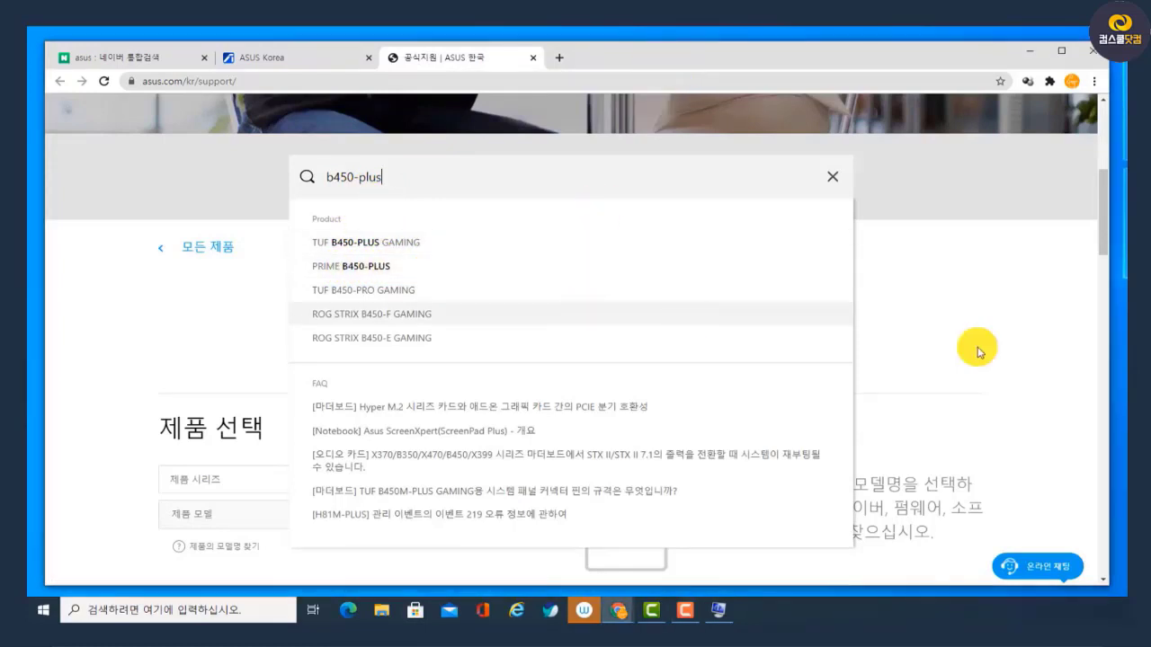
# Choose AMD 플랫폼 as the product series and PRIME B450-PLUS as the model under product selection (제품 선택)
pyautogui.scroll(-3, 1015, 339)
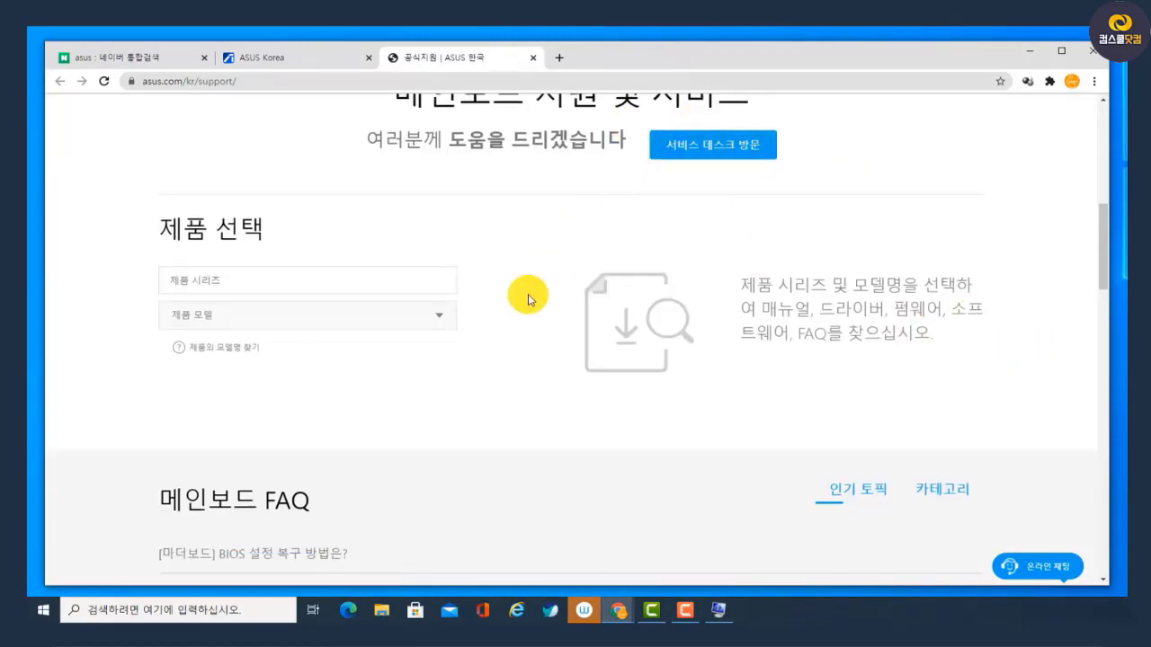
pyautogui.click(431, 283)
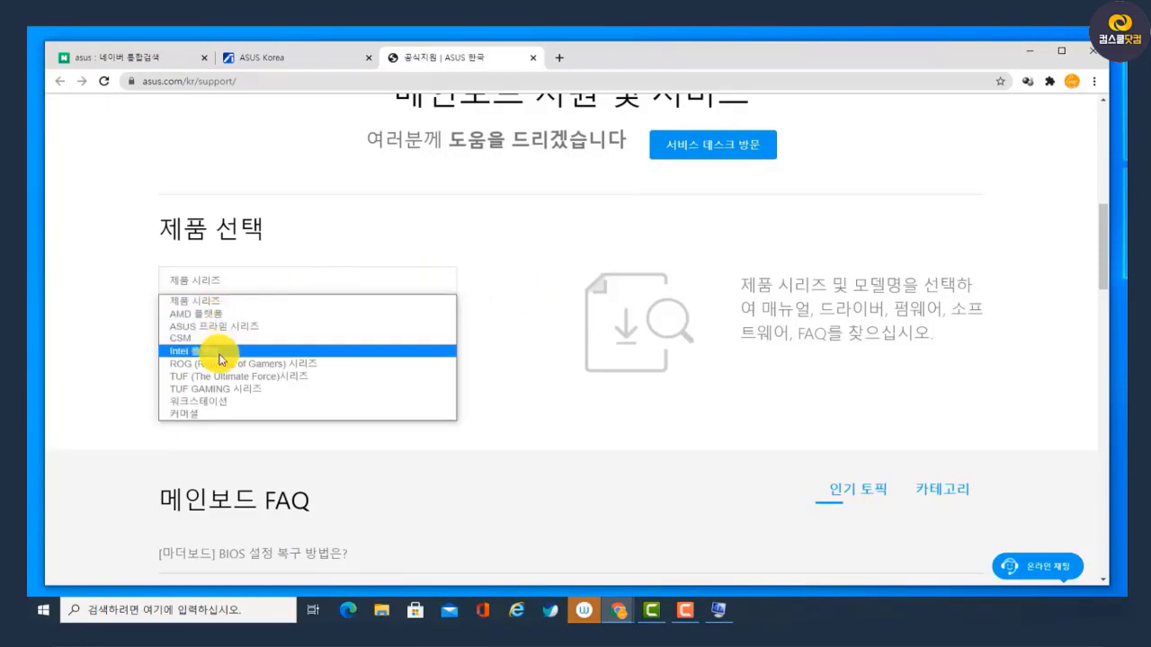
pyautogui.click(215, 314)
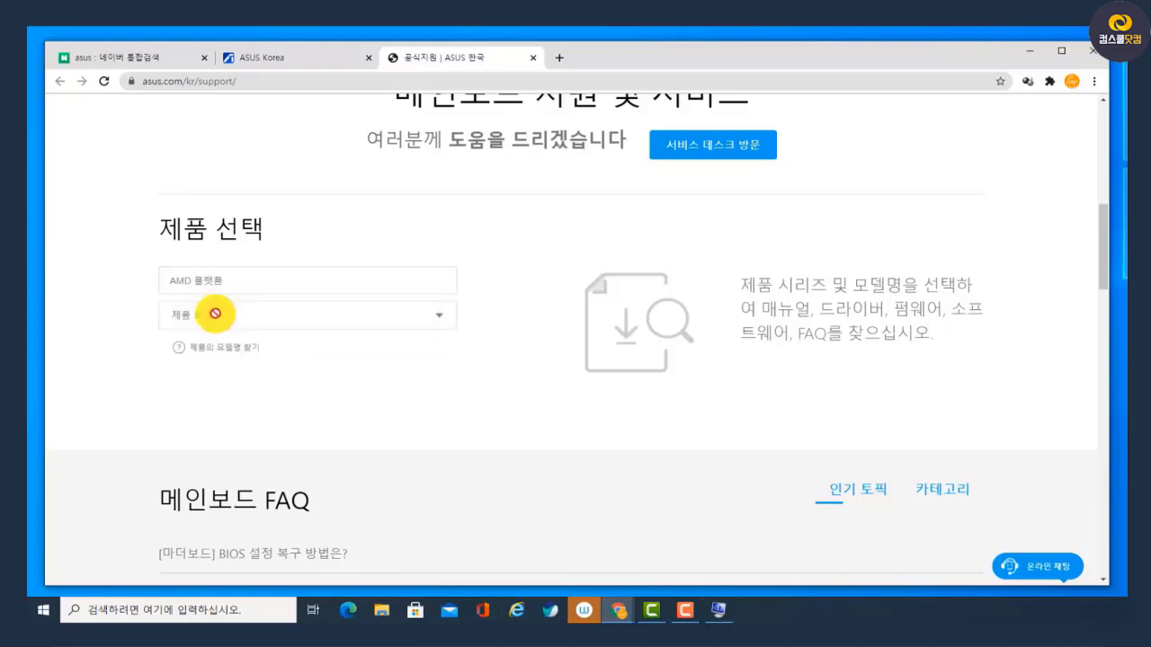
pyautogui.click(251, 312)
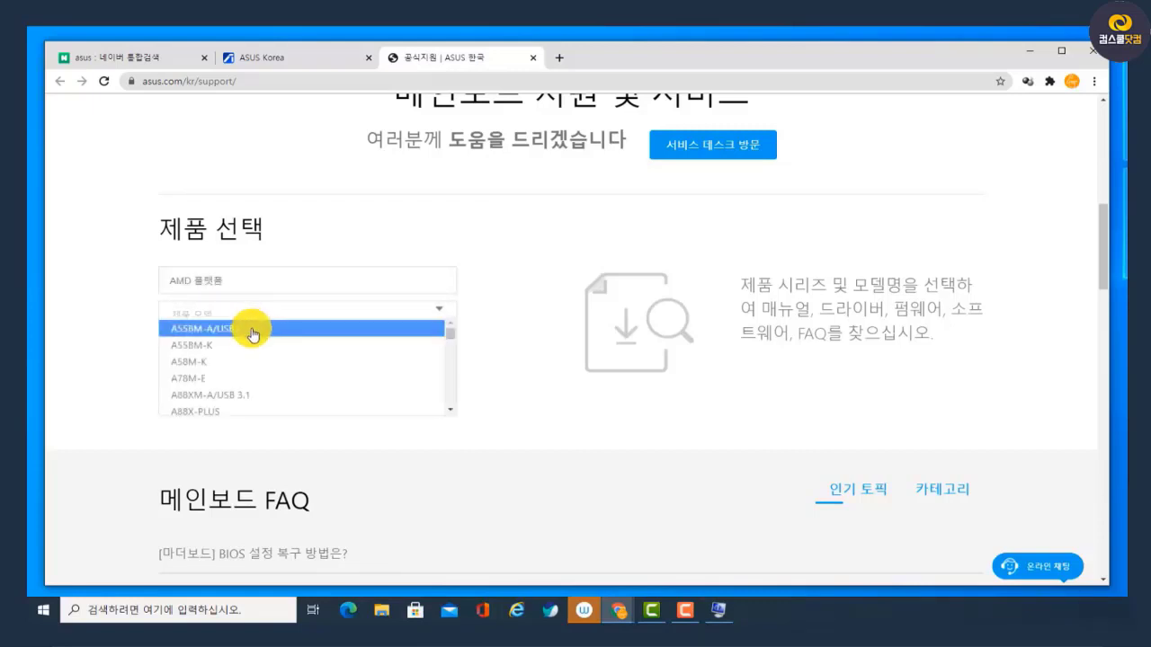
pyautogui.scroll(-10, 248, 360)
pyautogui.scroll(-15, 241, 384)
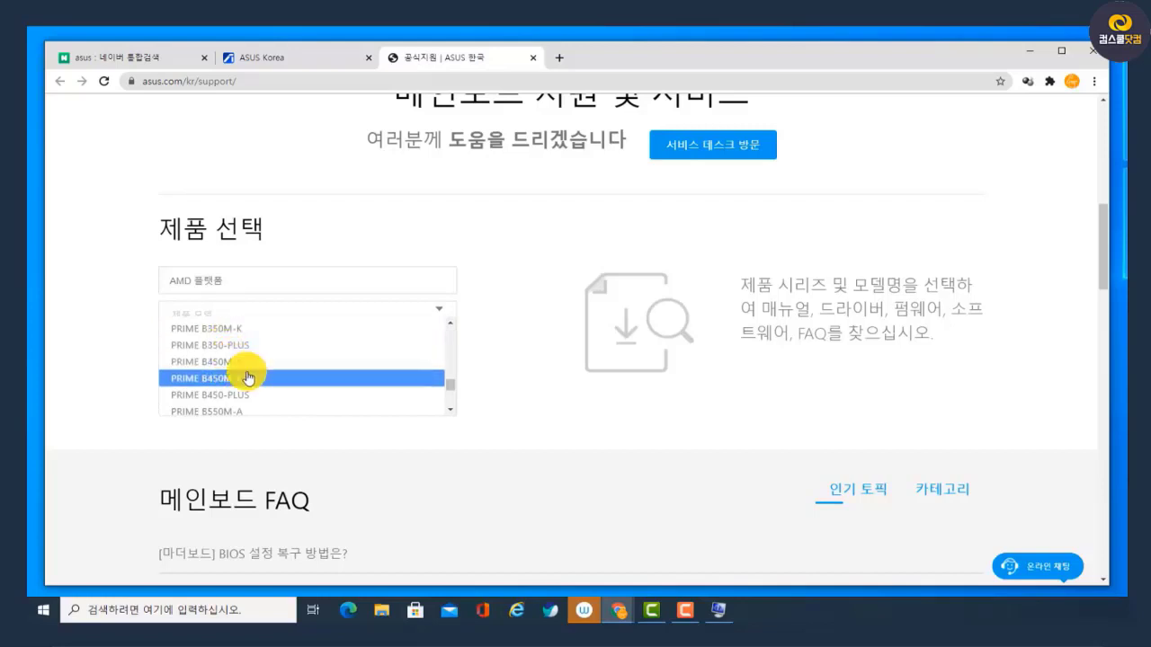
pyautogui.click(232, 397)
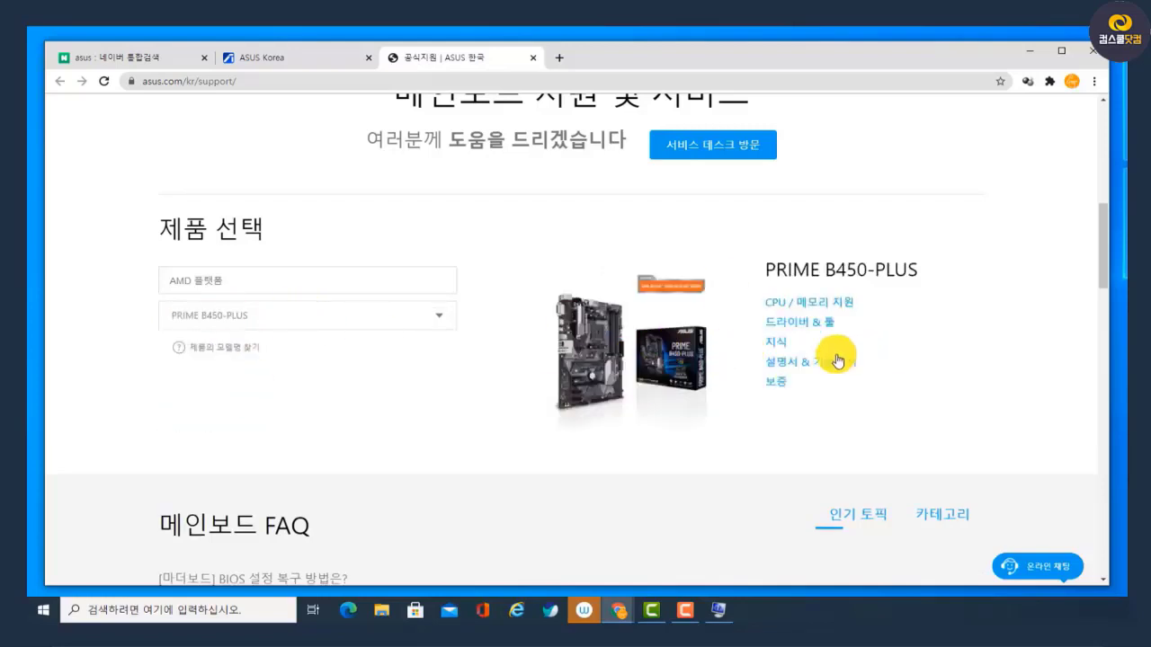
# Open the drivers and tools page (드라이버 & 툴) for the PRIME B450-PLUS and choose Windows 10 64-bit as the operating system
pyautogui.scroll(5, 779, 385)
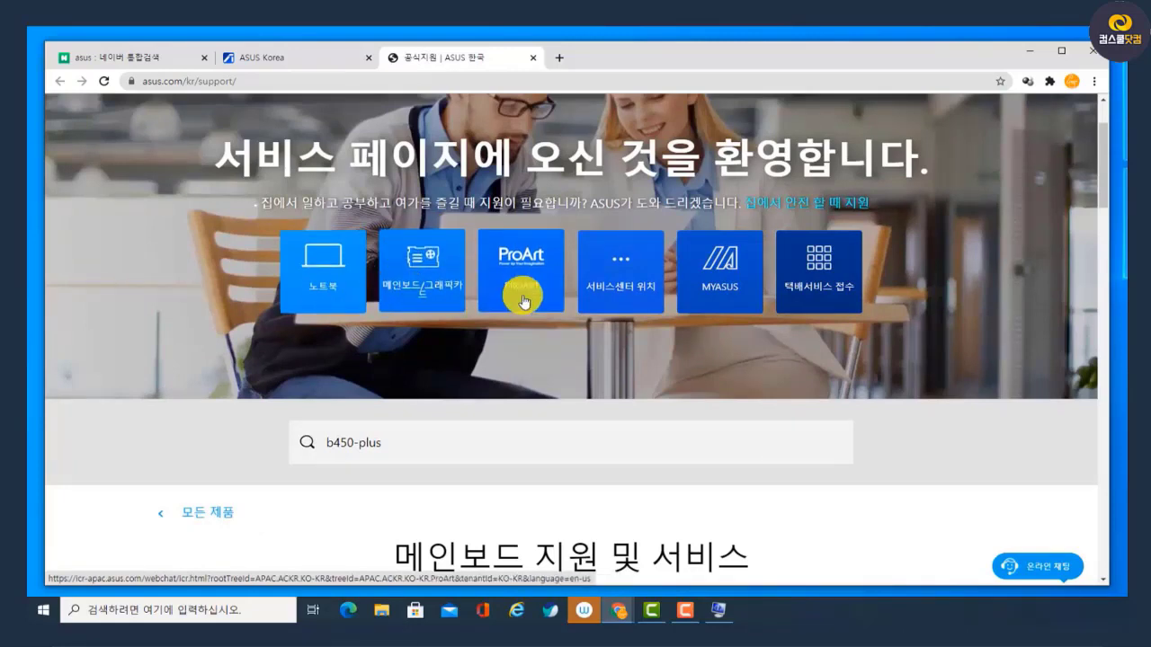
pyautogui.scroll(-5, 554, 303)
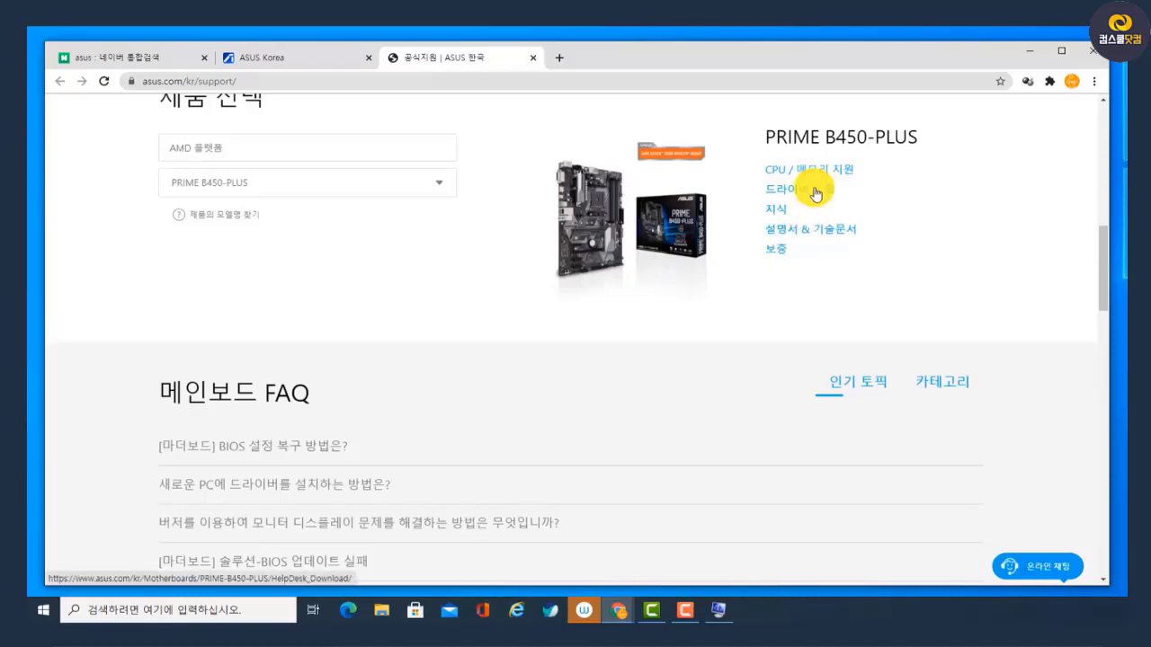
pyautogui.click(785, 196)
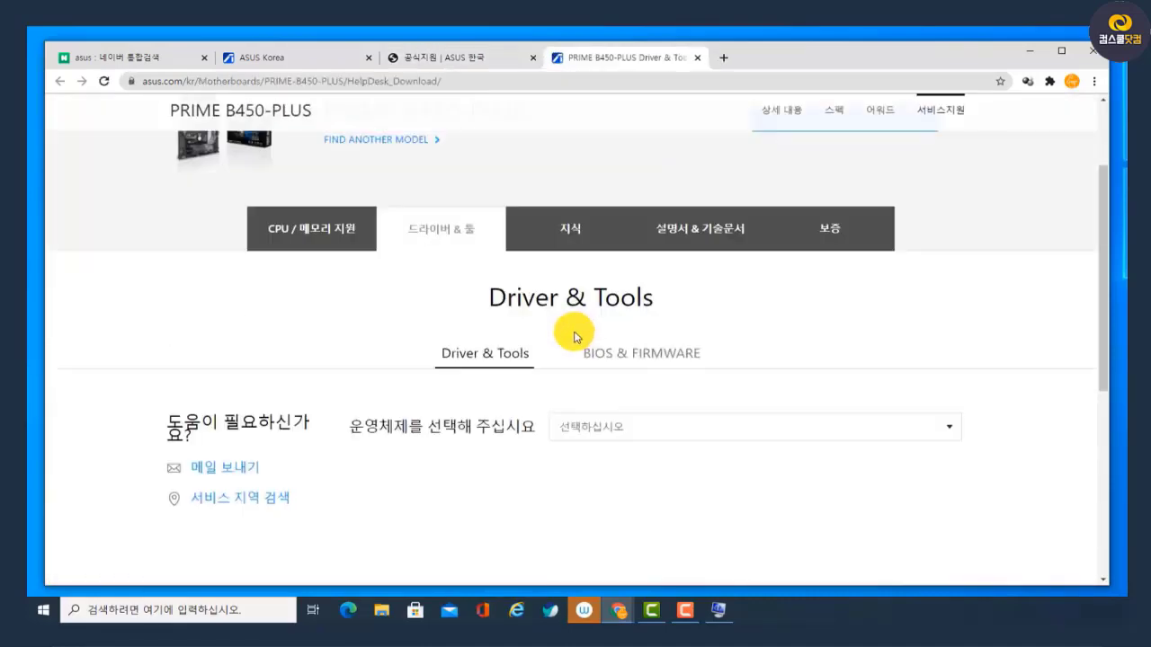
pyautogui.click(614, 296)
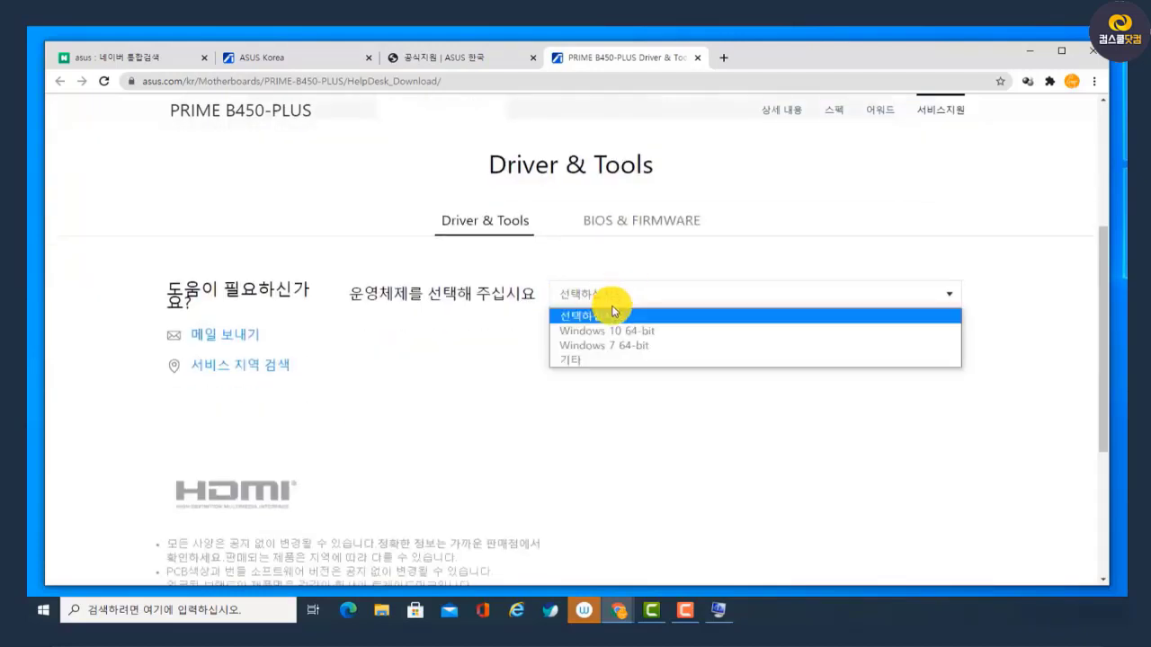
pyautogui.click(615, 333)
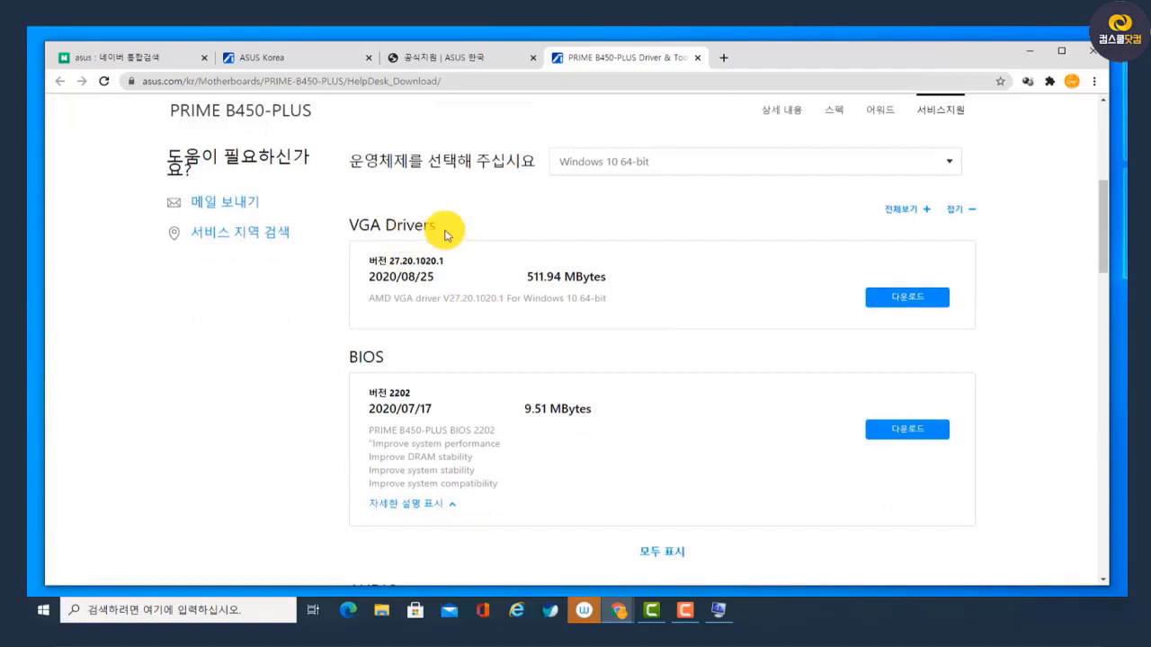
# Look through the driver list, marking the VGA Drivers, BIOS, AUDIO, LAN, Utilities and Chipset headings
pyautogui.moveTo(447, 231); pyautogui.dragTo(350, 223)
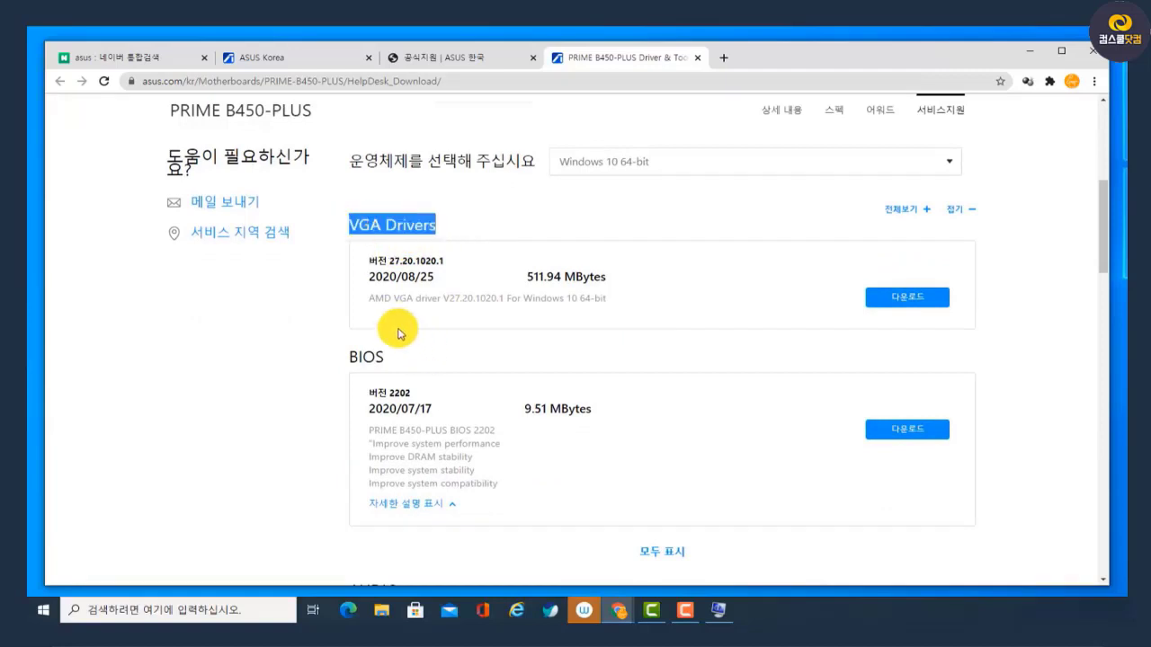
pyautogui.moveTo(347, 356); pyautogui.dragTo(488, 364)
pyautogui.scroll(-3, 490, 364)
pyautogui.scroll(-3, 488, 364)
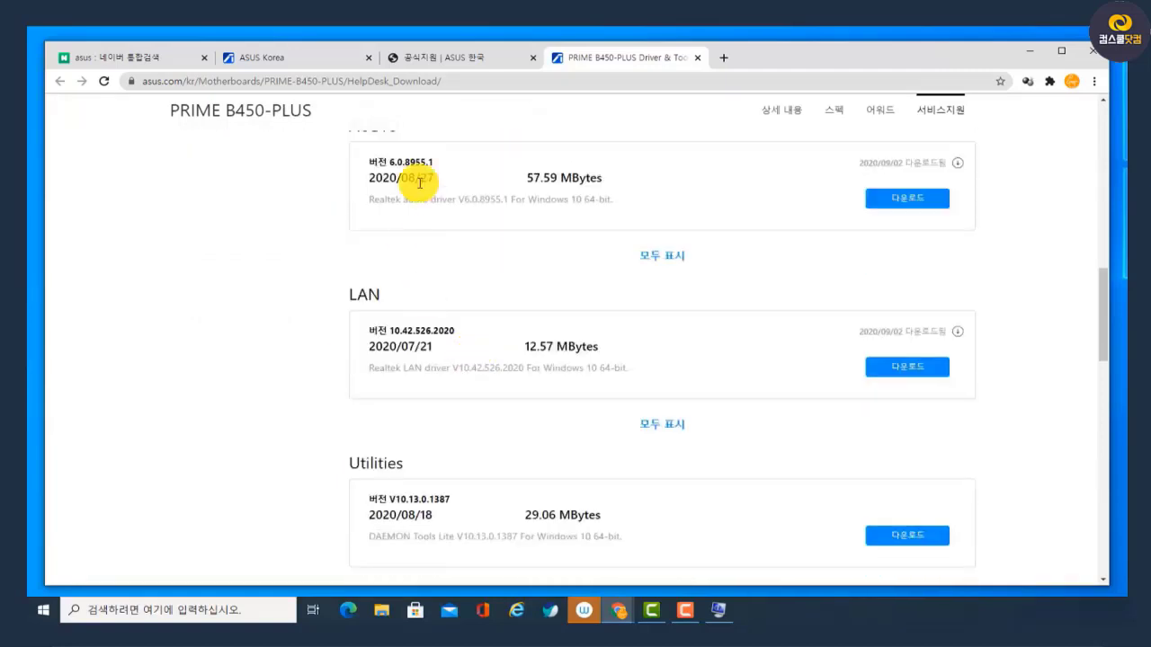
pyautogui.scroll(2, 431, 303)
pyautogui.moveTo(431, 267); pyautogui.dragTo(362, 287)
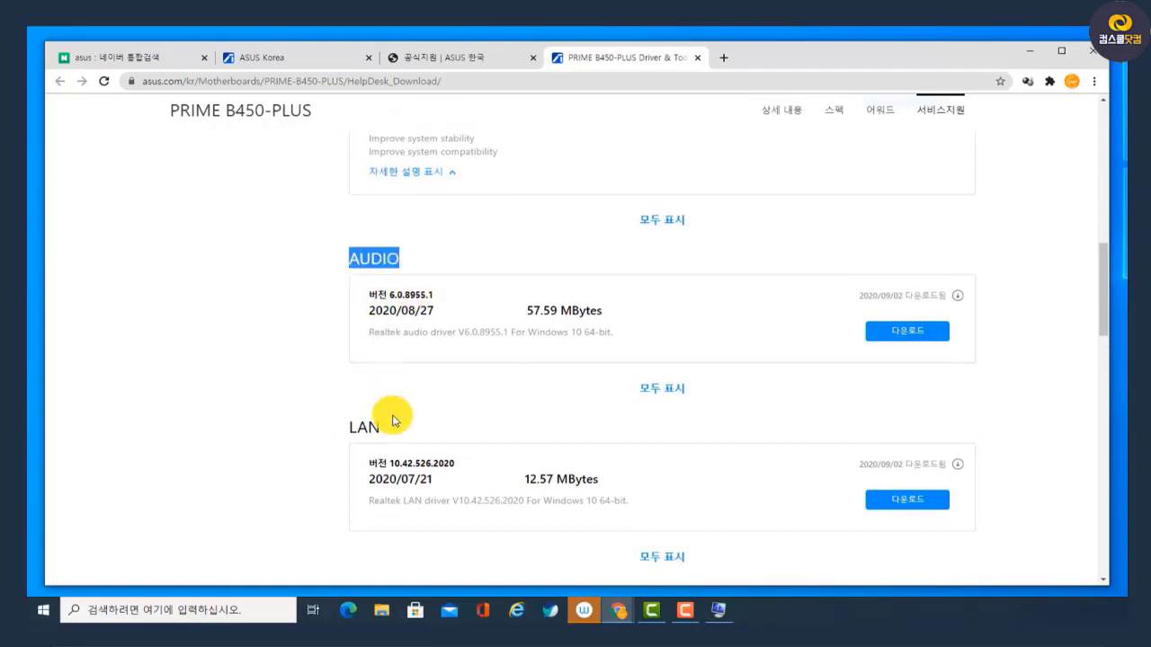
pyautogui.moveTo(393, 426); pyautogui.dragTo(323, 426)
pyautogui.scroll(-5, 477, 375)
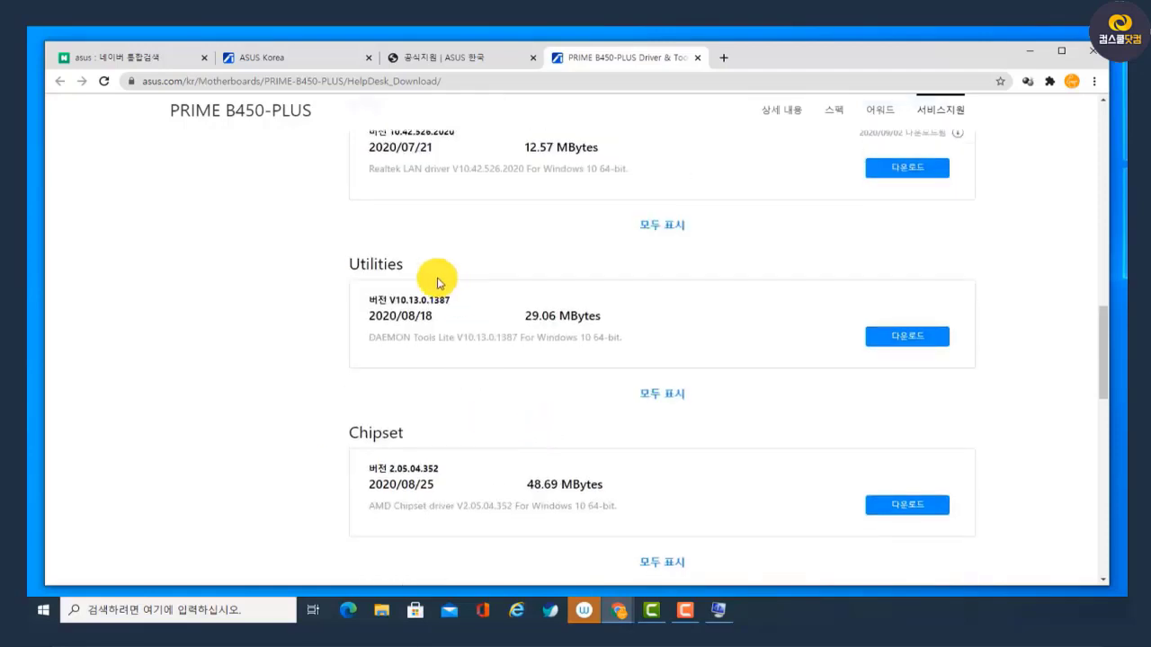
pyautogui.moveTo(428, 279); pyautogui.dragTo(390, 278)
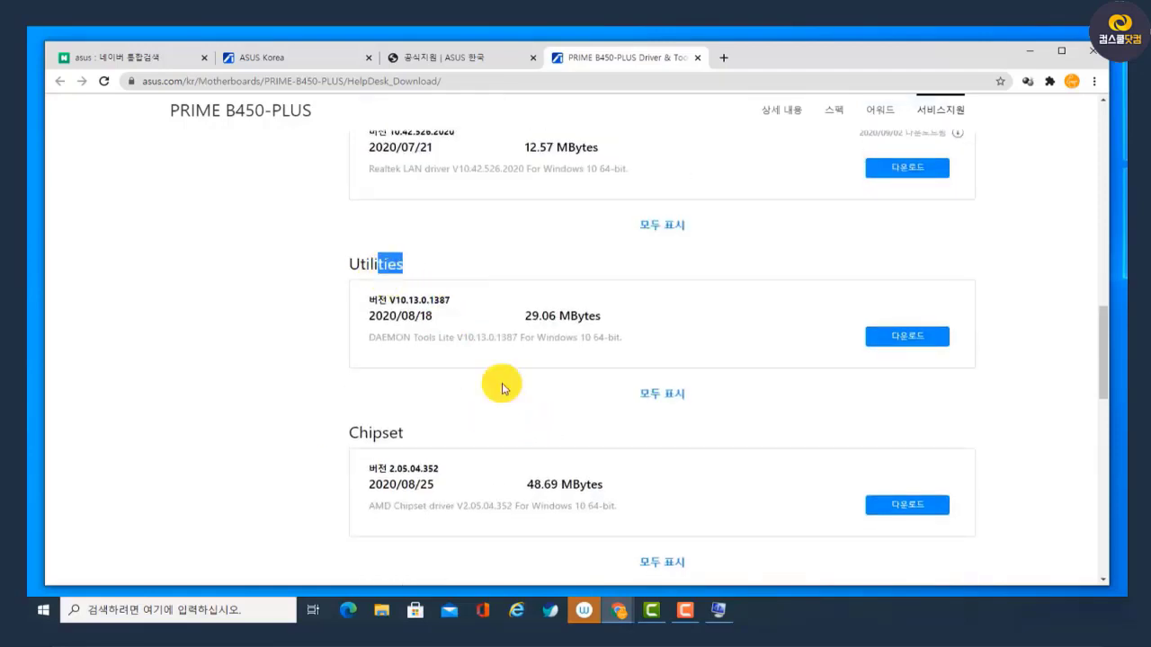
pyautogui.scroll(-3, 501, 380)
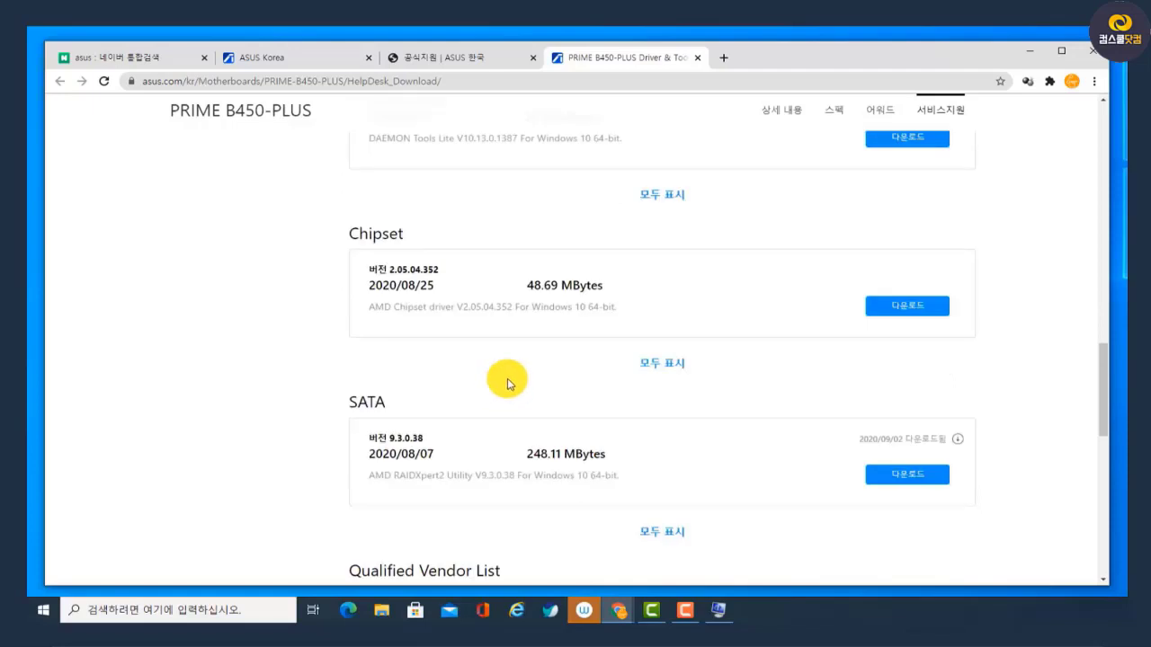
pyautogui.moveTo(431, 237); pyautogui.dragTo(358, 245)
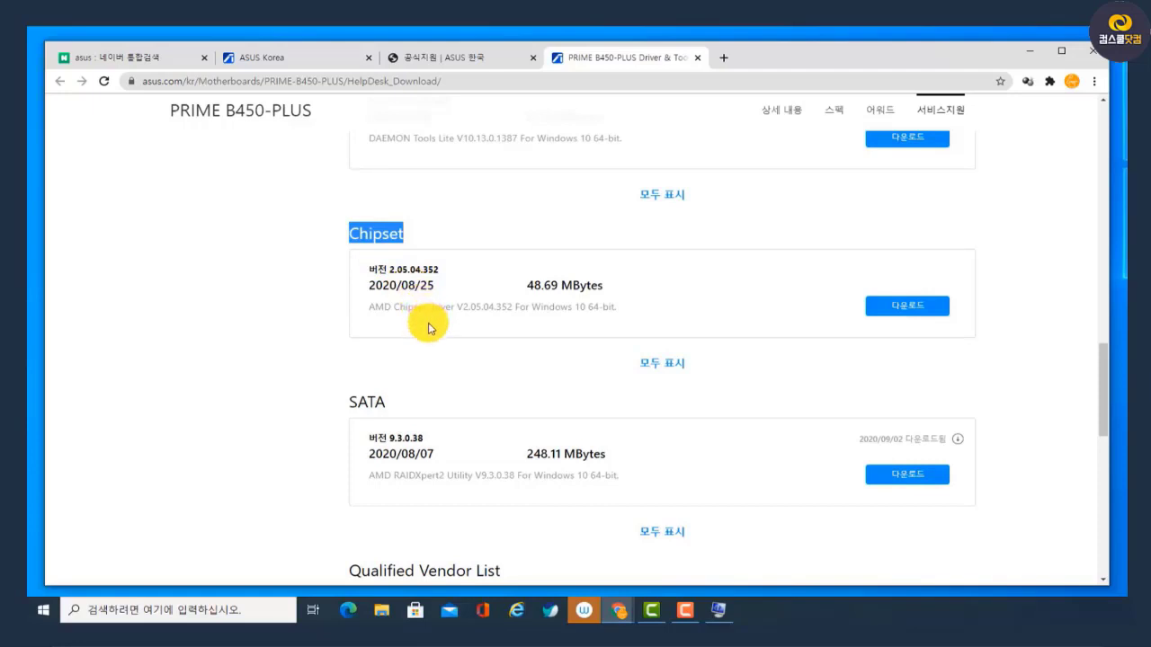
# Review the driver list from VGA Drivers and BIOS down to Chipset, highlighting the Chipset and VGA Drivers headings
pyautogui.scroll(8, 429, 342)
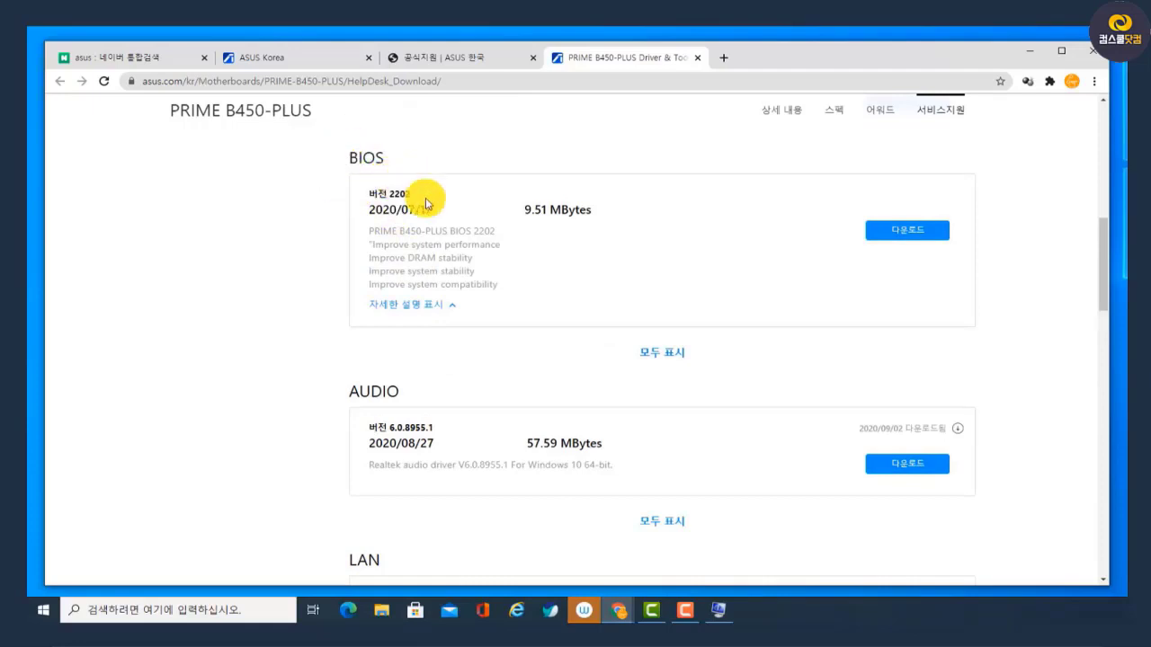
pyautogui.scroll(2, 462, 309)
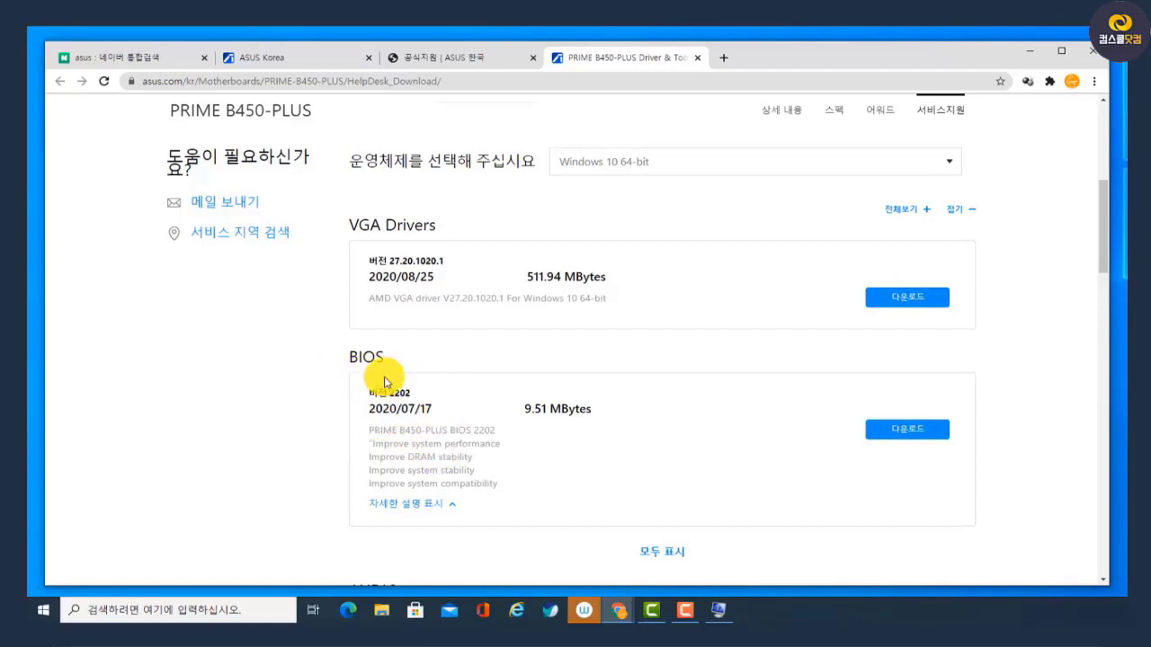
pyautogui.scroll(-3, 450, 437)
pyautogui.scroll(-3, 452, 438)
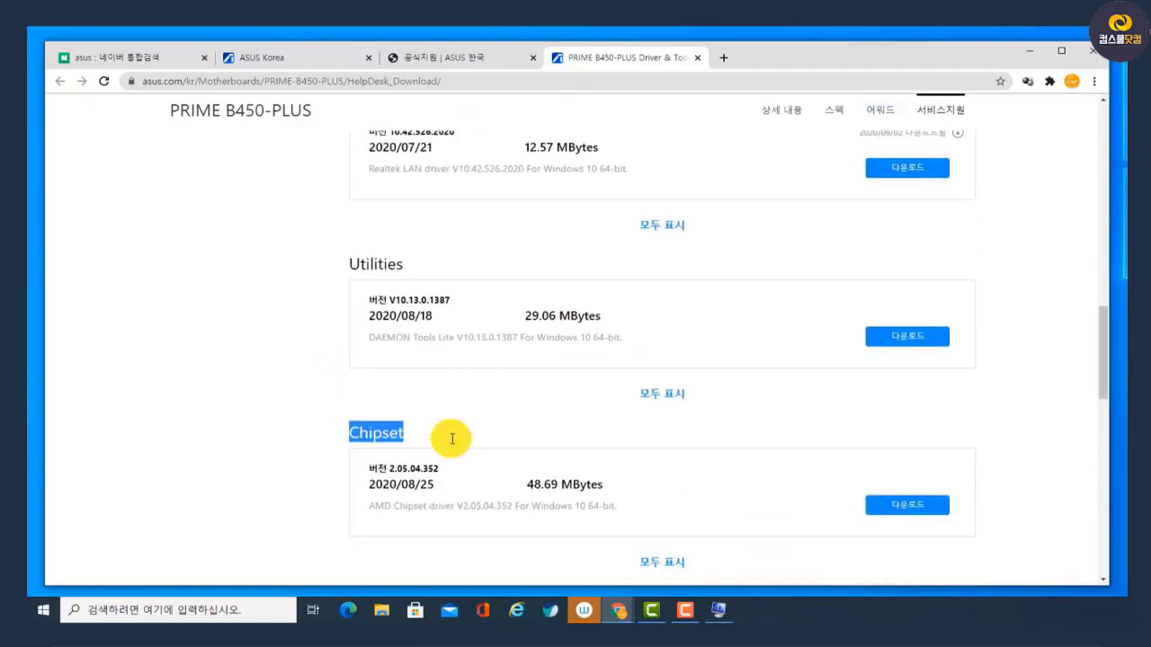
pyautogui.moveTo(436, 437); pyautogui.dragTo(355, 437)
pyautogui.scroll(10, 394, 454)
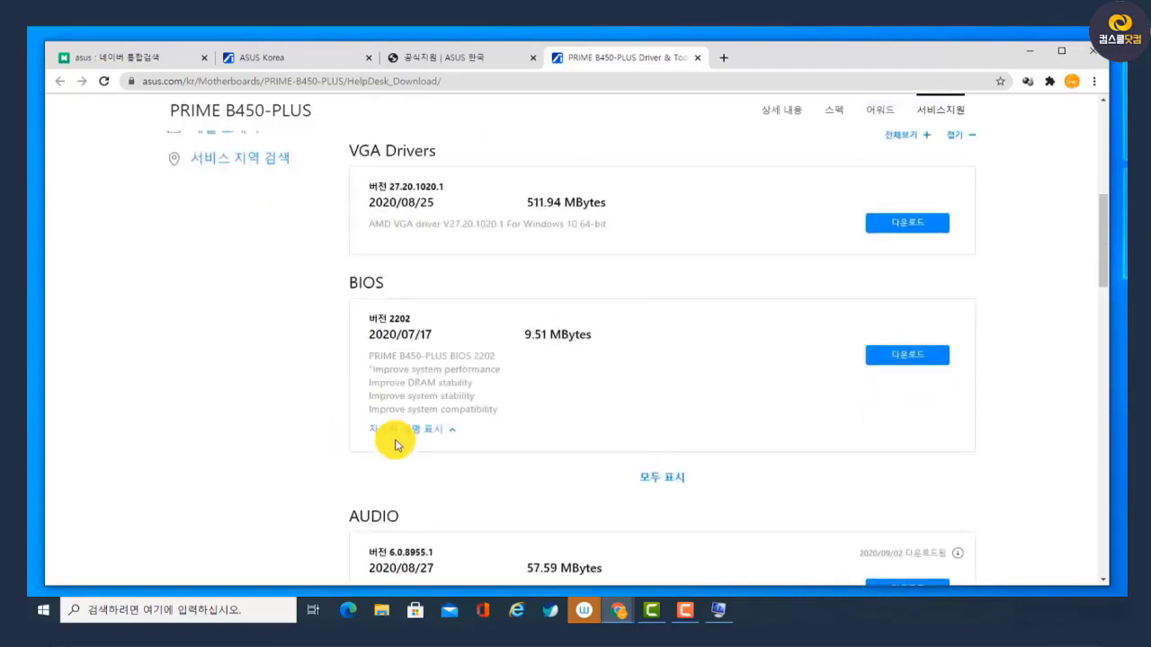
pyautogui.scroll(-1, 499, 272)
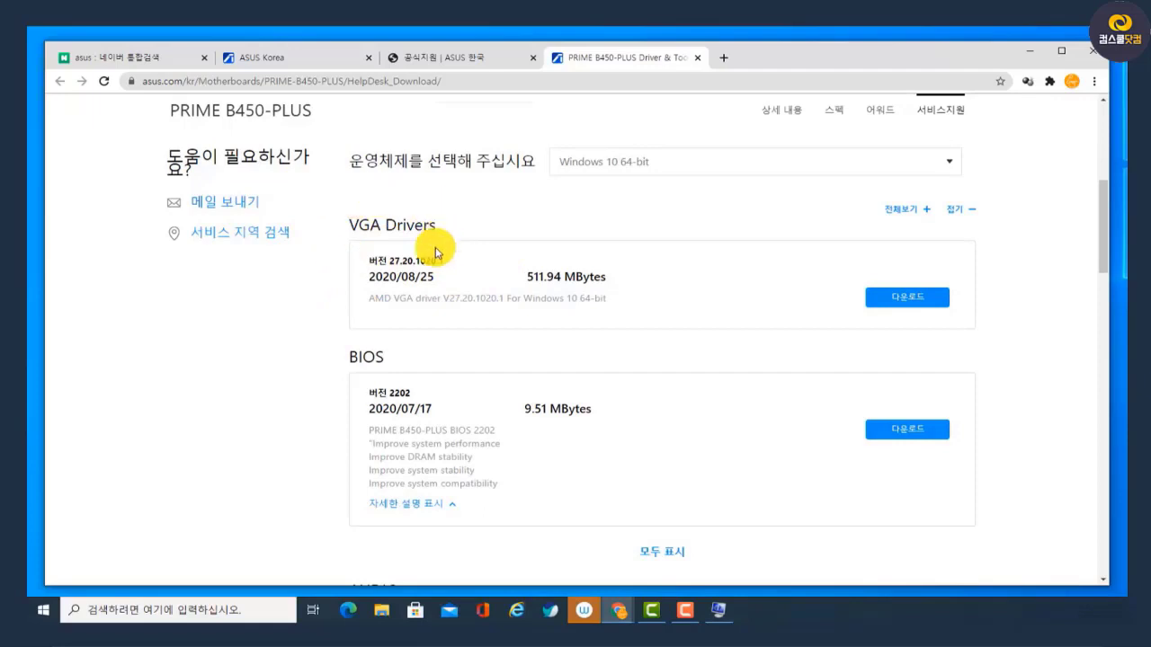
pyautogui.moveTo(441, 226); pyautogui.dragTo(351, 226)
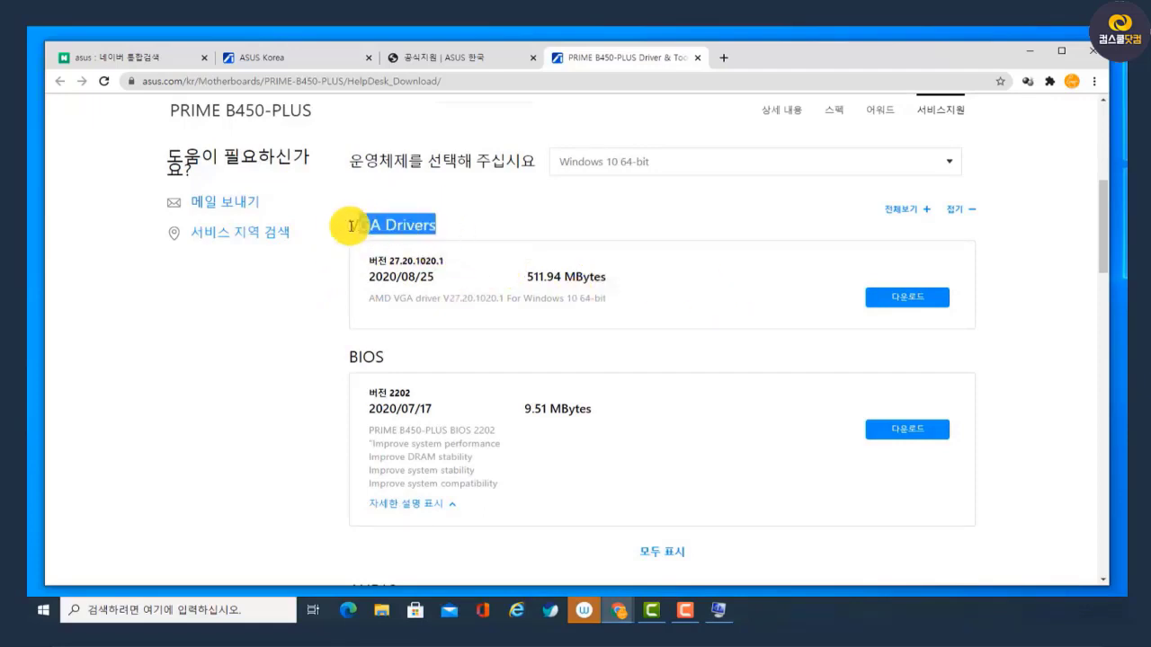
# Sketch a red motherboard beside the driver list with a CPU labelled "cpu" and "(graphic)", add an upper slot, and put an X after "(graphic)"
pyautogui.hotkey('ctrl', 'shift', 'd')
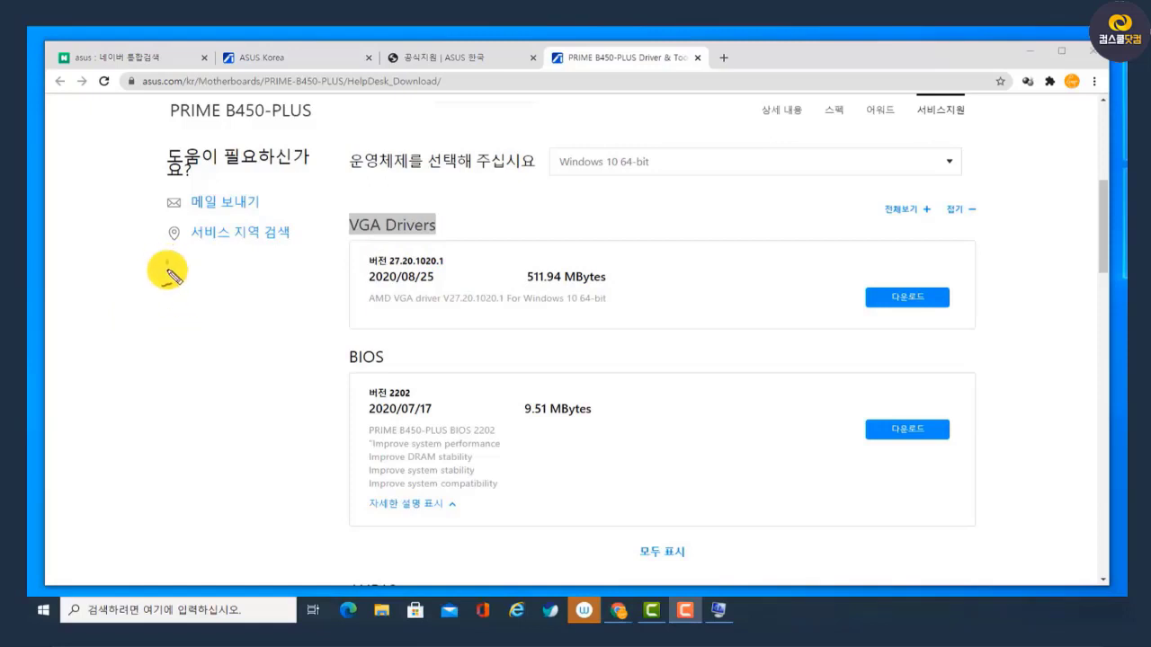
pyautogui.moveTo(168, 270)
pyautogui.mouseDown()
pyautogui.moveTo(249, 314)
pyautogui.moveTo(175, 335)
pyautogui.mouseUp()
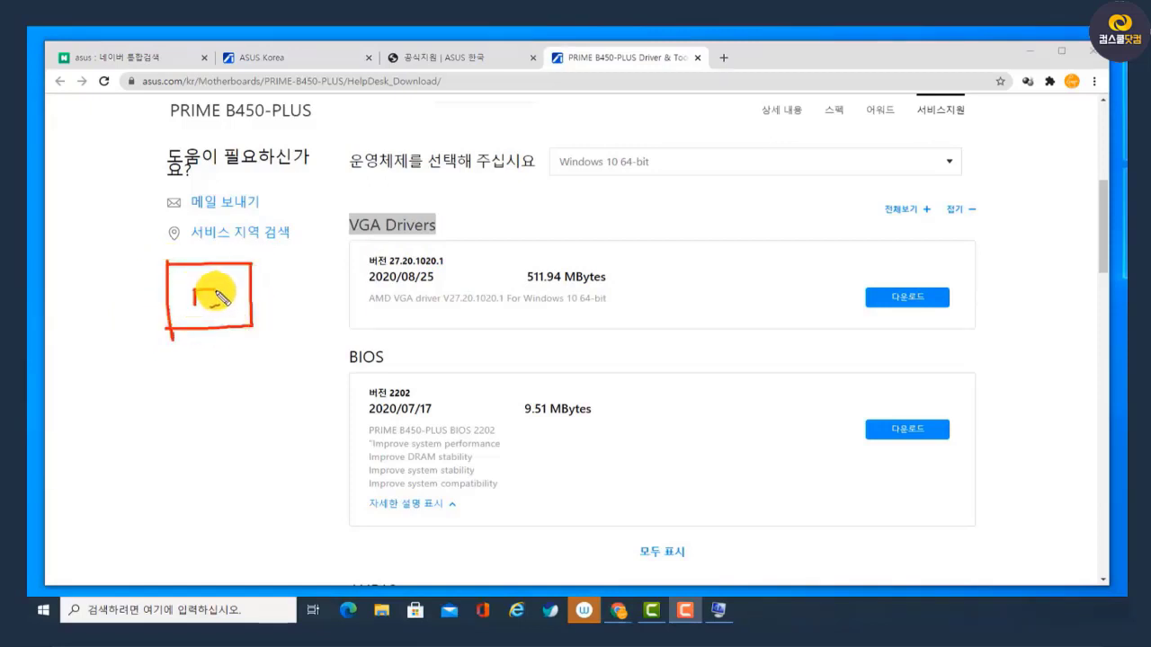
pyautogui.moveTo(205, 302)
pyautogui.mouseDown()
pyautogui.moveTo(187, 360)
pyautogui.moveTo(198, 375)
pyautogui.moveTo(220, 376)
pyautogui.moveTo(183, 384)
pyautogui.moveTo(238, 396)
pyautogui.moveTo(180, 436)
pyautogui.moveTo(221, 414)
pyautogui.moveTo(232, 428)
pyautogui.moveTo(278, 419)
pyautogui.moveTo(231, 437)
pyautogui.moveTo(278, 441)
pyautogui.mouseUp()
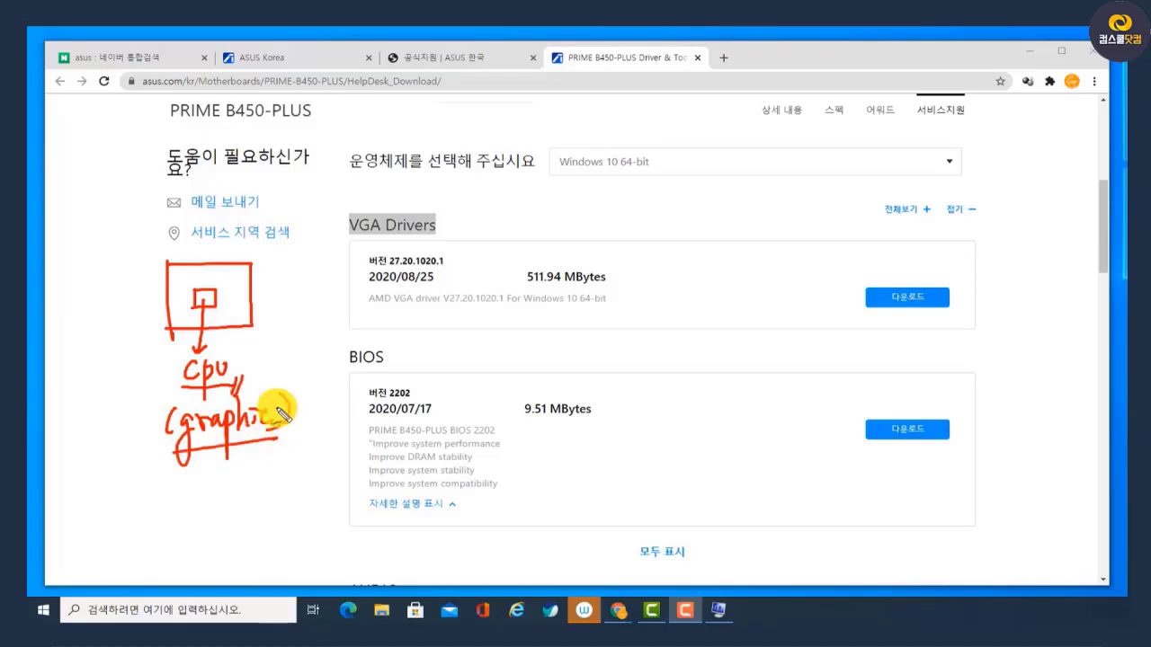
pyautogui.moveTo(173, 275)
pyautogui.mouseDown()
pyautogui.moveTo(245, 270)
pyautogui.moveTo(174, 277)
pyautogui.mouseUp()
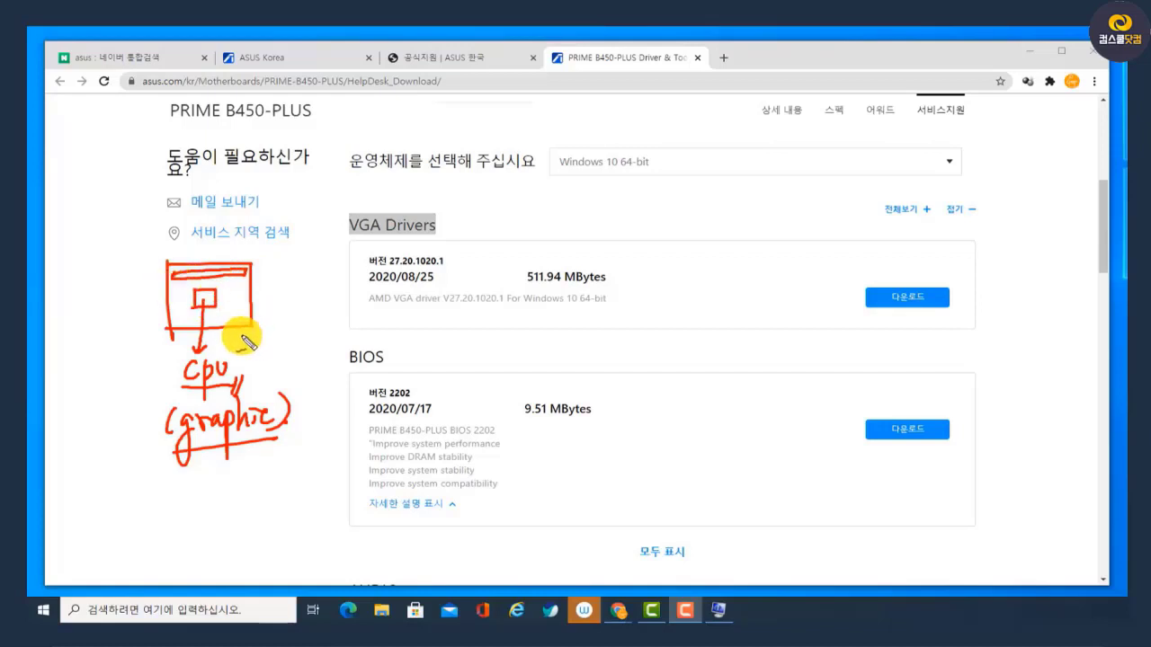
pyautogui.moveTo(314, 389); pyautogui.dragTo(293, 425)
pyautogui.moveTo(295, 394); pyautogui.dragTo(317, 423)
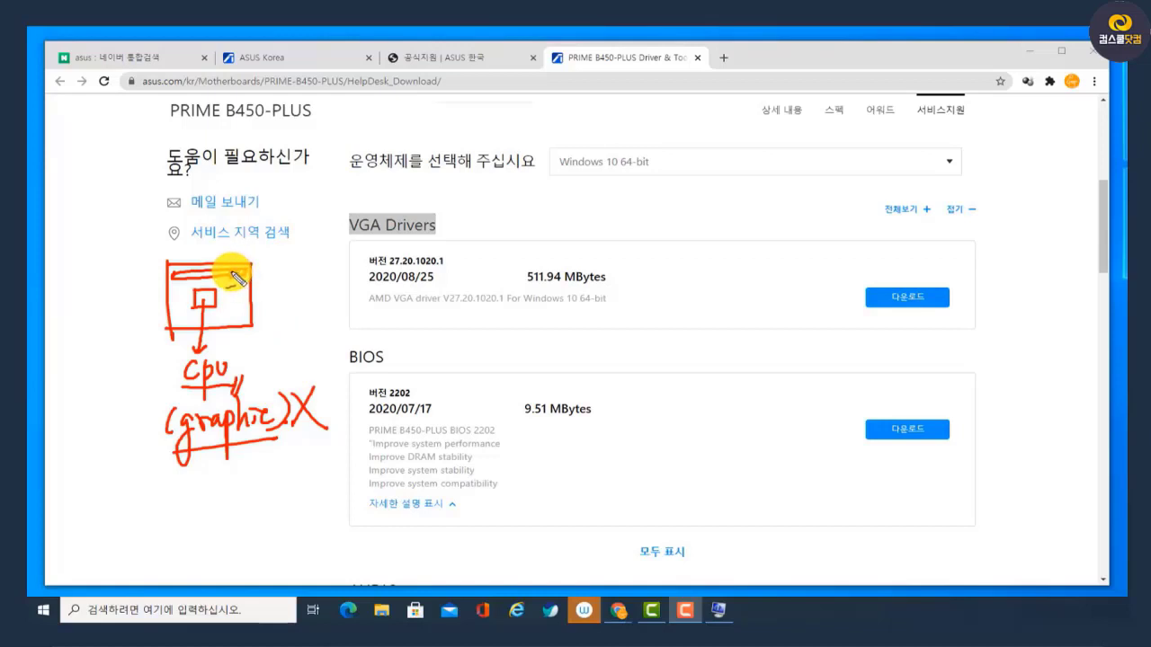
# Circle the "cpu" label, the sketched slot and the VGA Drivers heading, underline that heading, and clear the drawing
pyautogui.moveTo(223, 385)
pyautogui.mouseDown()
pyautogui.moveTo(172, 378)
pyautogui.moveTo(240, 366)
pyautogui.mouseUp()
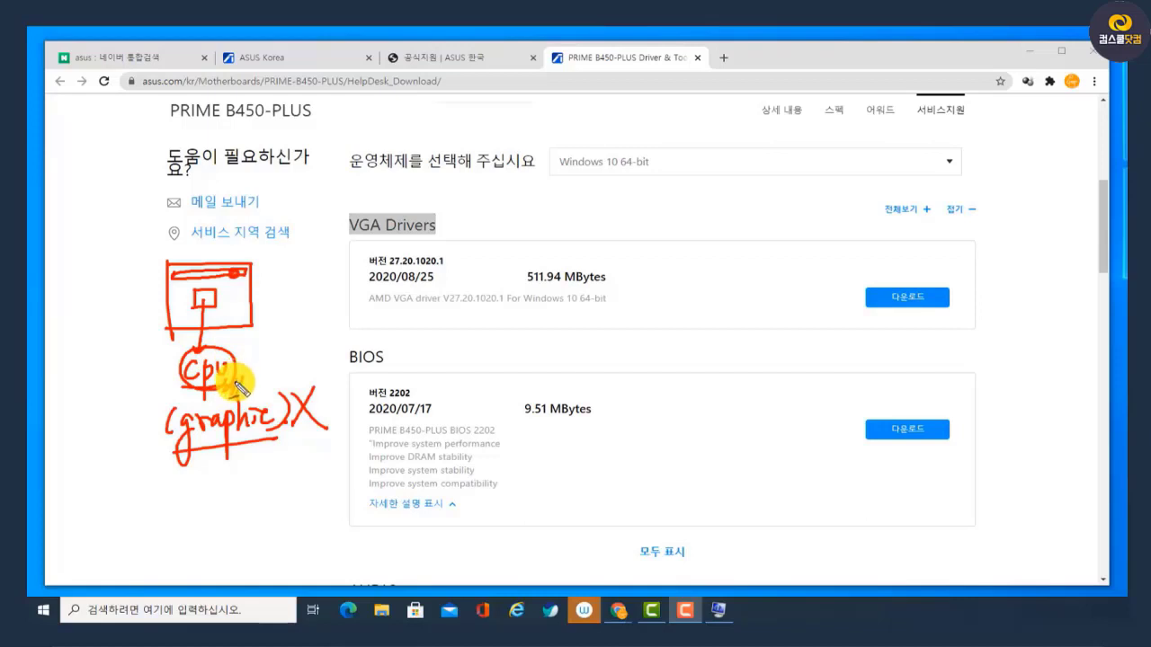
pyautogui.moveTo(409, 226)
pyautogui.mouseDown()
pyautogui.moveTo(404, 235)
pyautogui.moveTo(433, 197)
pyautogui.mouseUp()
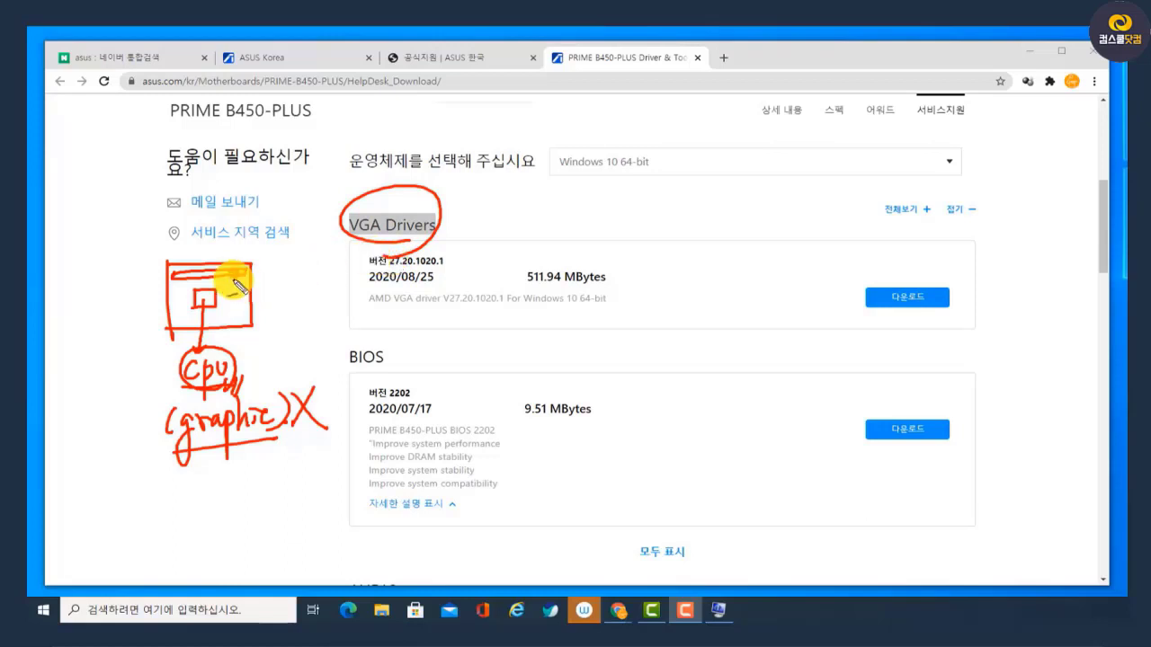
pyautogui.moveTo(226, 275)
pyautogui.mouseDown()
pyautogui.moveTo(216, 258)
pyautogui.moveTo(232, 286)
pyautogui.mouseUp()
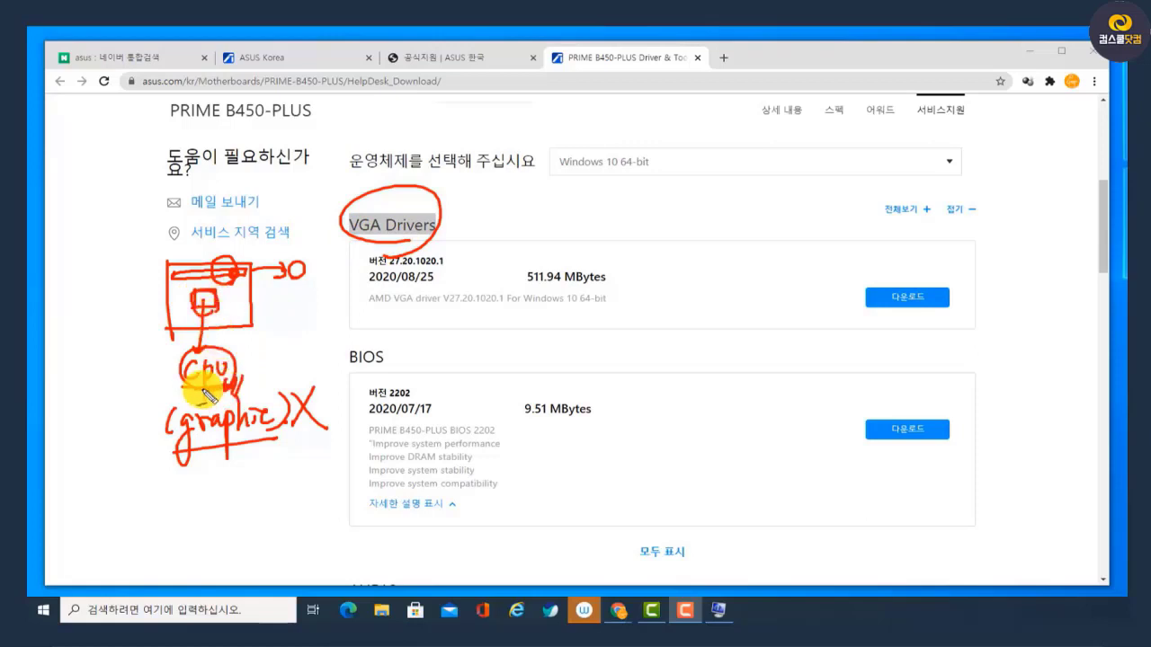
pyautogui.moveTo(338, 235); pyautogui.dragTo(462, 237)
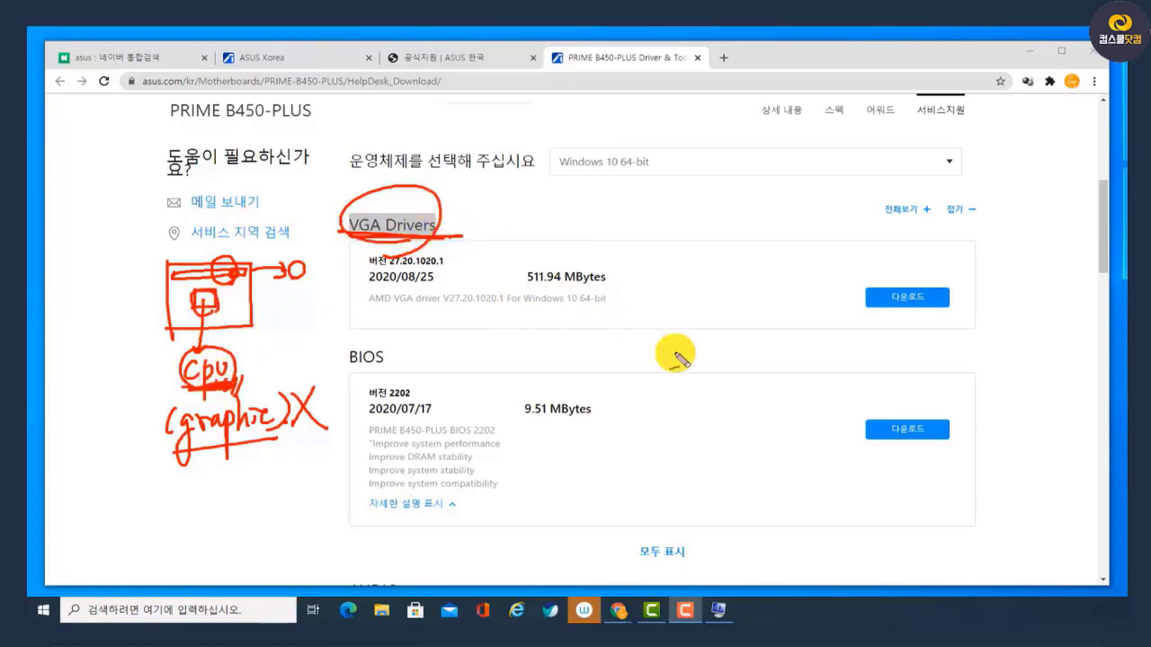
pyautogui.press('Escape')
# Circle the Chipset heading and the SATA heading in red in turn, clearing the mark after each
pyautogui.scroll(-6, 726, 192)
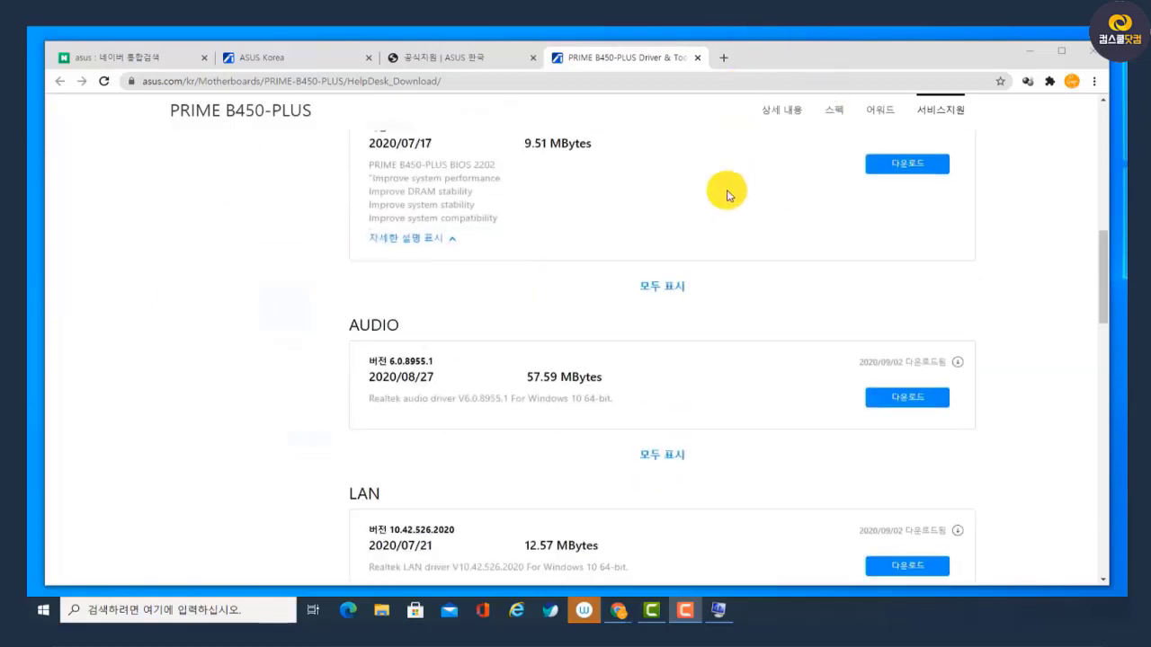
pyautogui.scroll(-3, 726, 203)
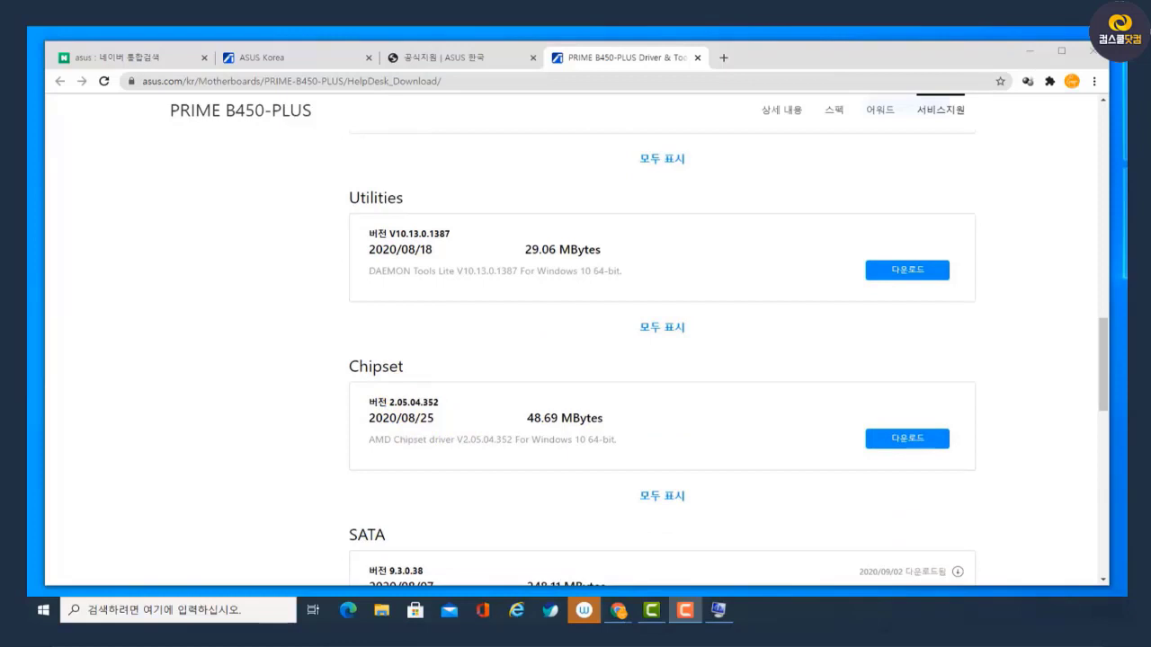
pyautogui.moveTo(411, 377)
pyautogui.mouseDown()
pyautogui.moveTo(308, 368)
pyautogui.moveTo(421, 385)
pyautogui.mouseUp()
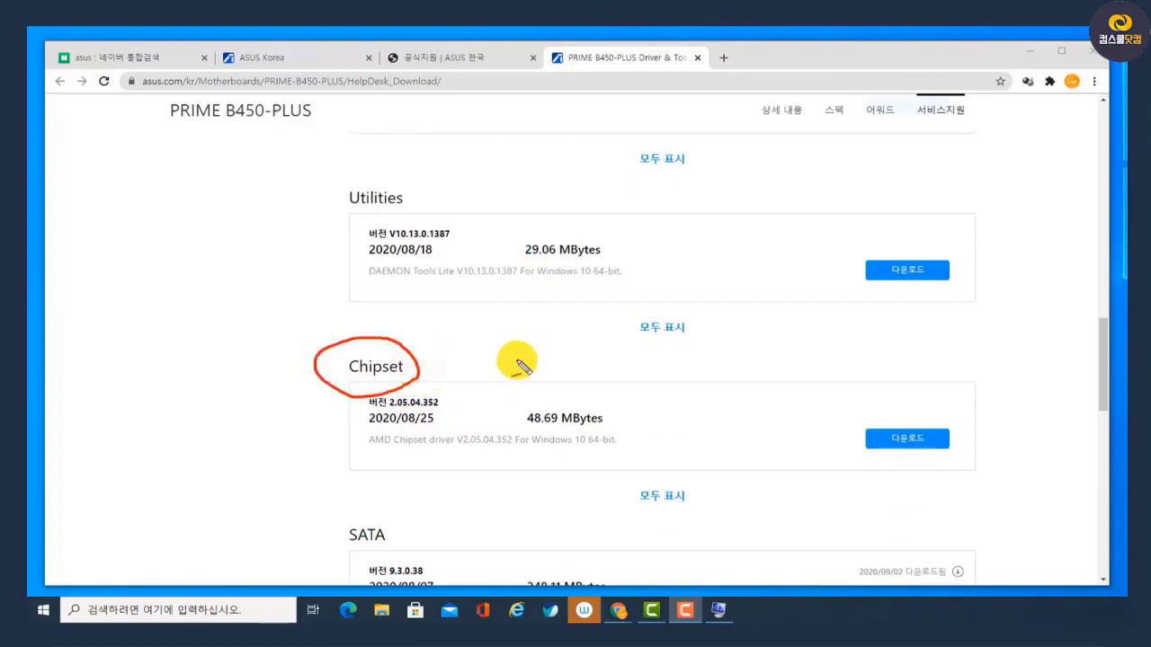
pyautogui.click(791, 29)
pyautogui.scroll(-3, 746, 168)
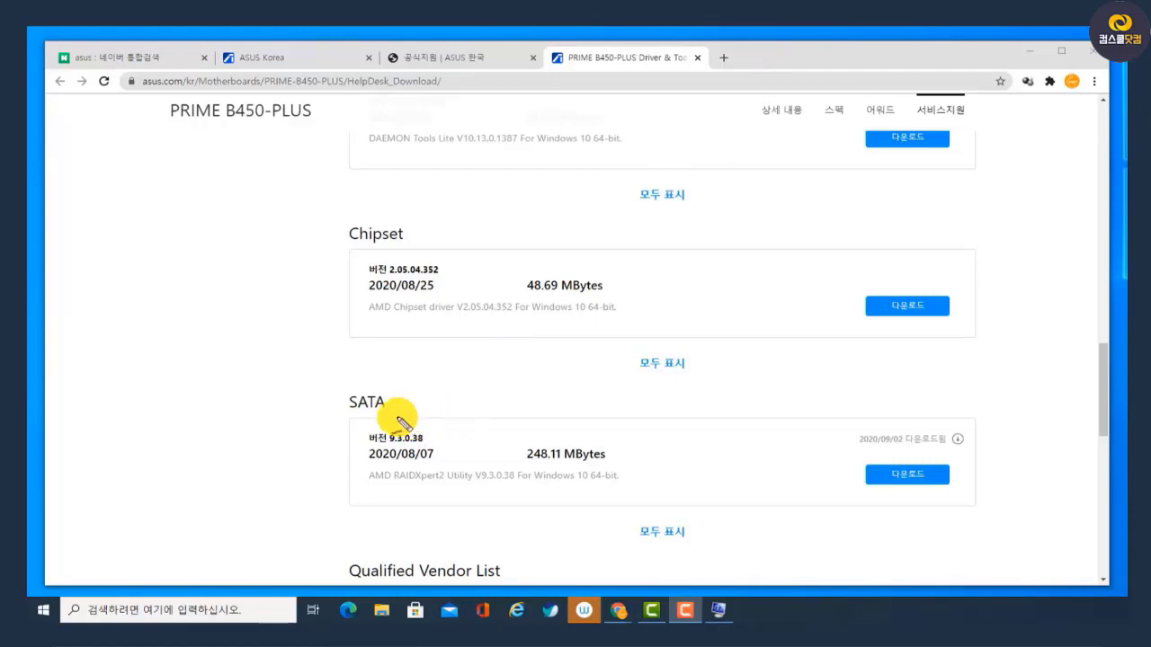
pyautogui.moveTo(399, 413)
pyautogui.mouseDown()
pyautogui.moveTo(369, 433)
pyautogui.moveTo(336, 381)
pyautogui.moveTo(411, 403)
pyautogui.moveTo(402, 422)
pyautogui.mouseUp()
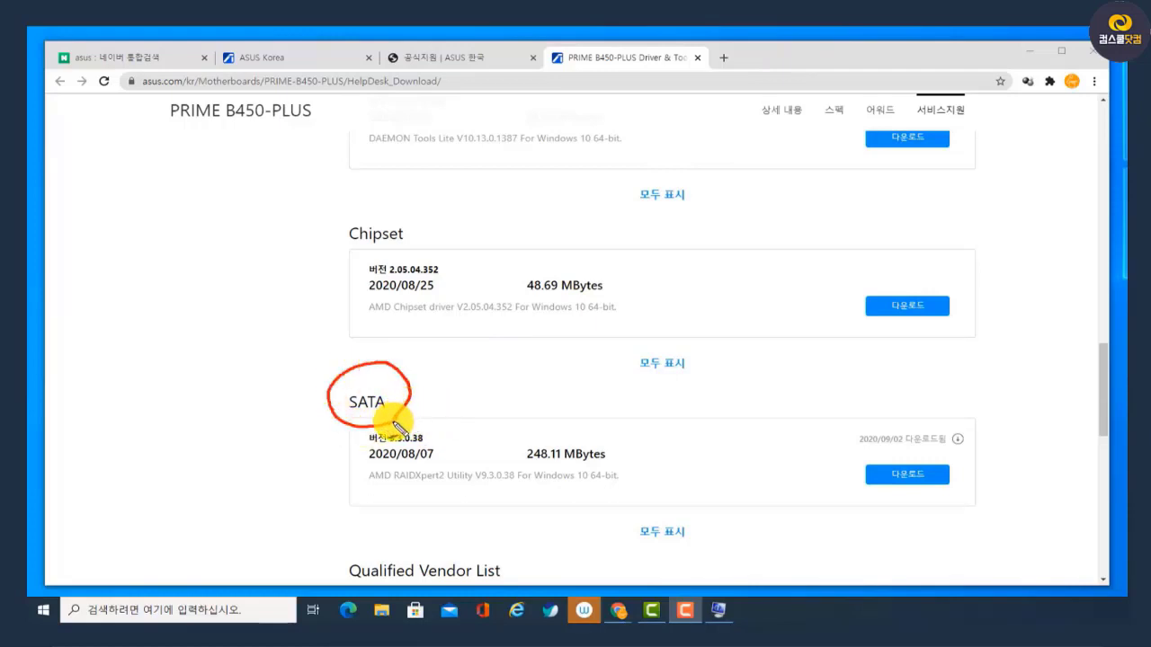
pyautogui.press('Escape')
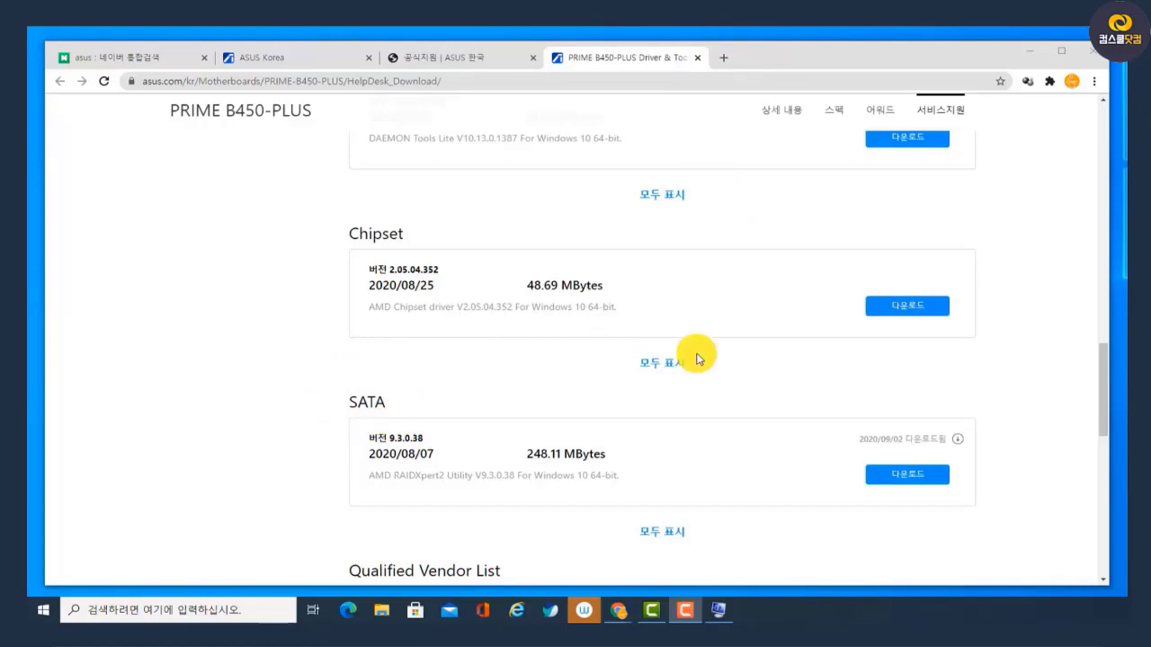
# Underline the BIOS and AUDIO driver release dates in red and circle the month and day of the AUDIO date
pyautogui.scroll(6, 697, 358)
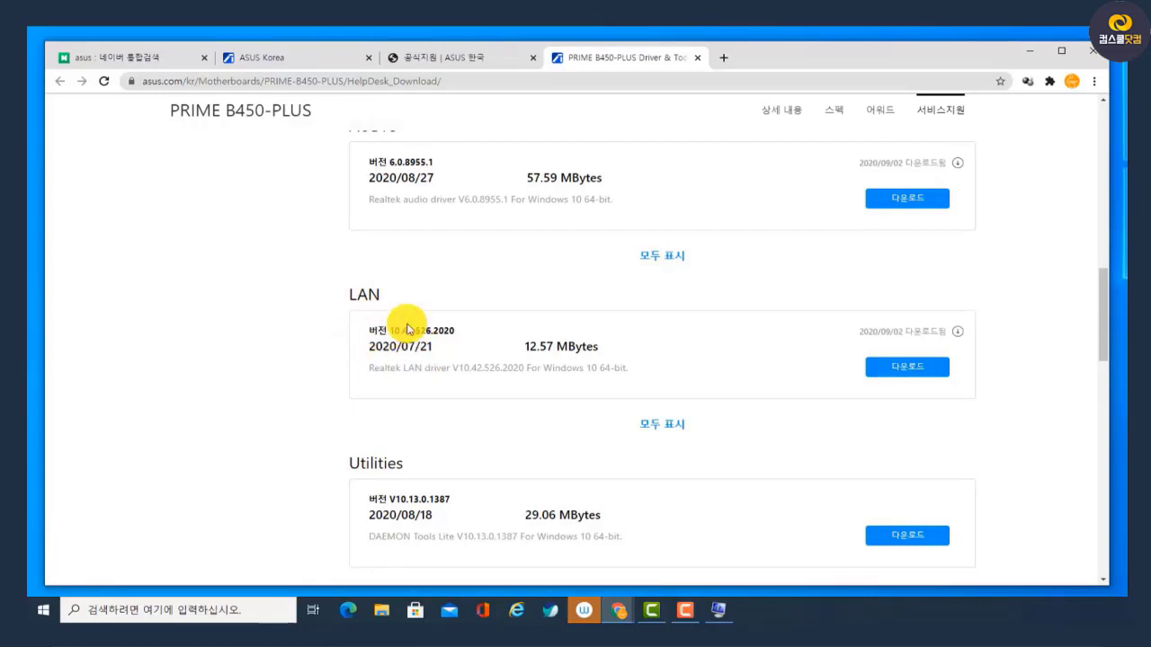
pyautogui.scroll(2, 350, 383)
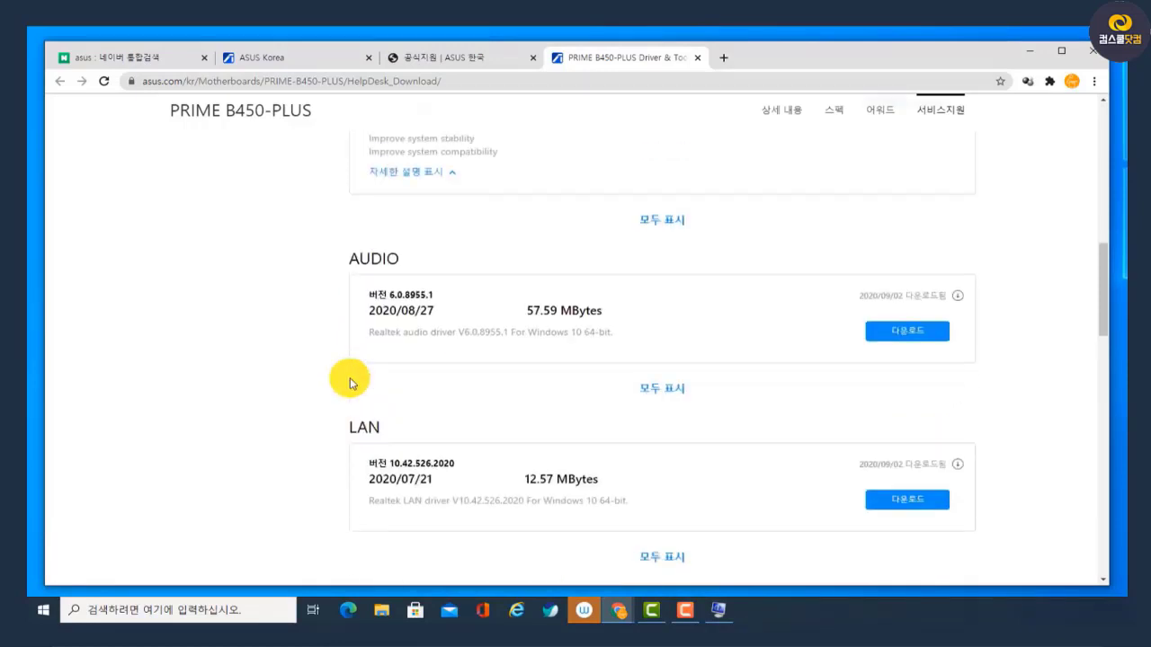
pyautogui.scroll(2, 761, 260)
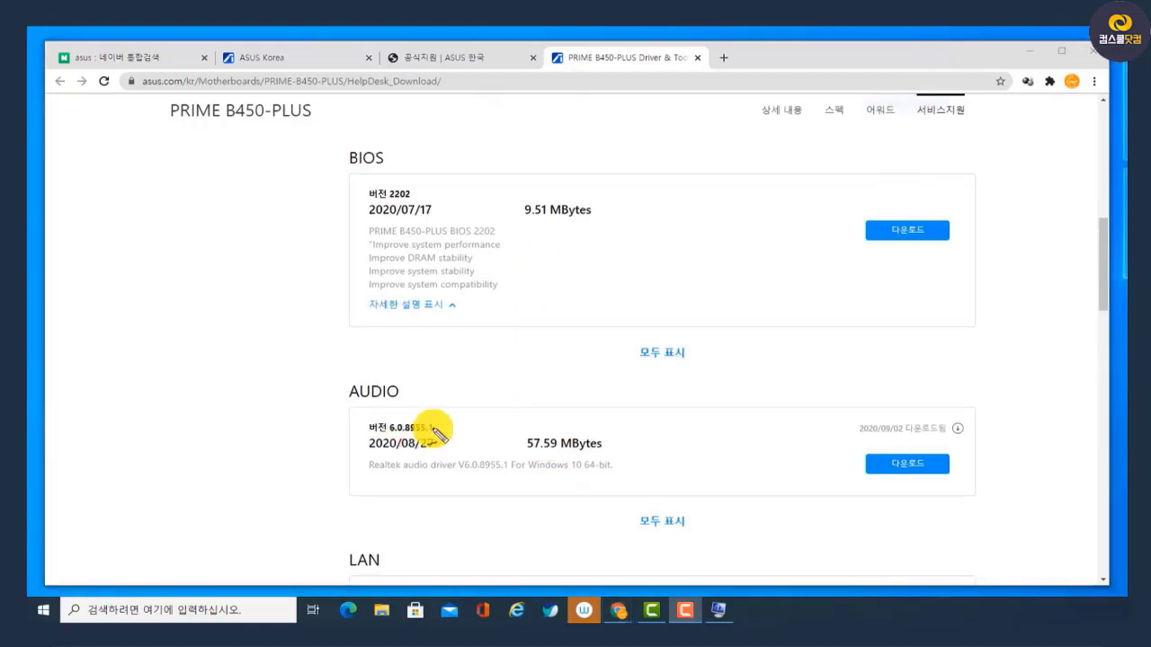
pyautogui.moveTo(358, 446)
pyautogui.mouseDown()
pyautogui.moveTo(407, 465)
pyautogui.moveTo(448, 461)
pyautogui.mouseUp()
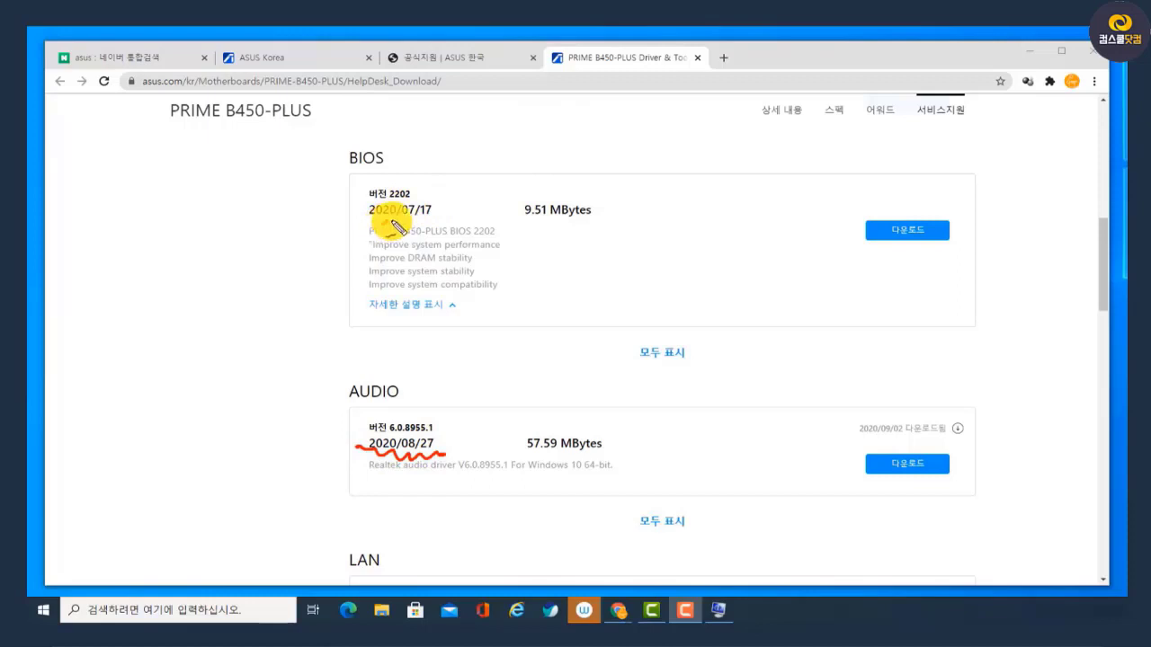
pyautogui.moveTo(392, 225); pyautogui.dragTo(460, 220)
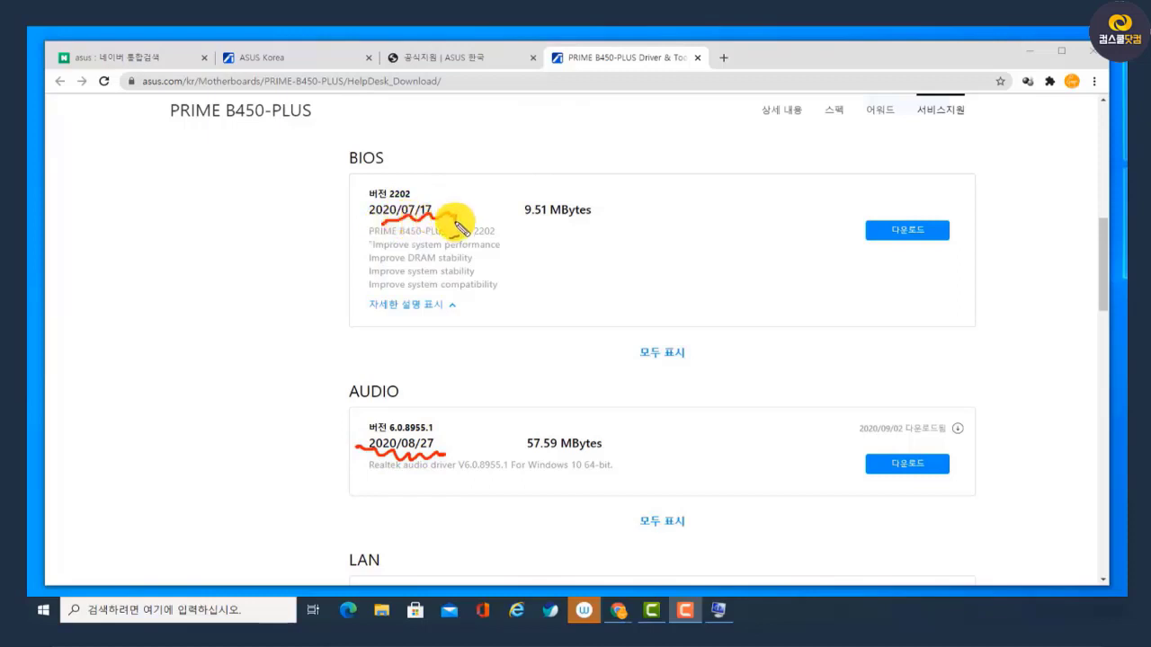
pyautogui.moveTo(409, 463); pyautogui.dragTo(438, 469)
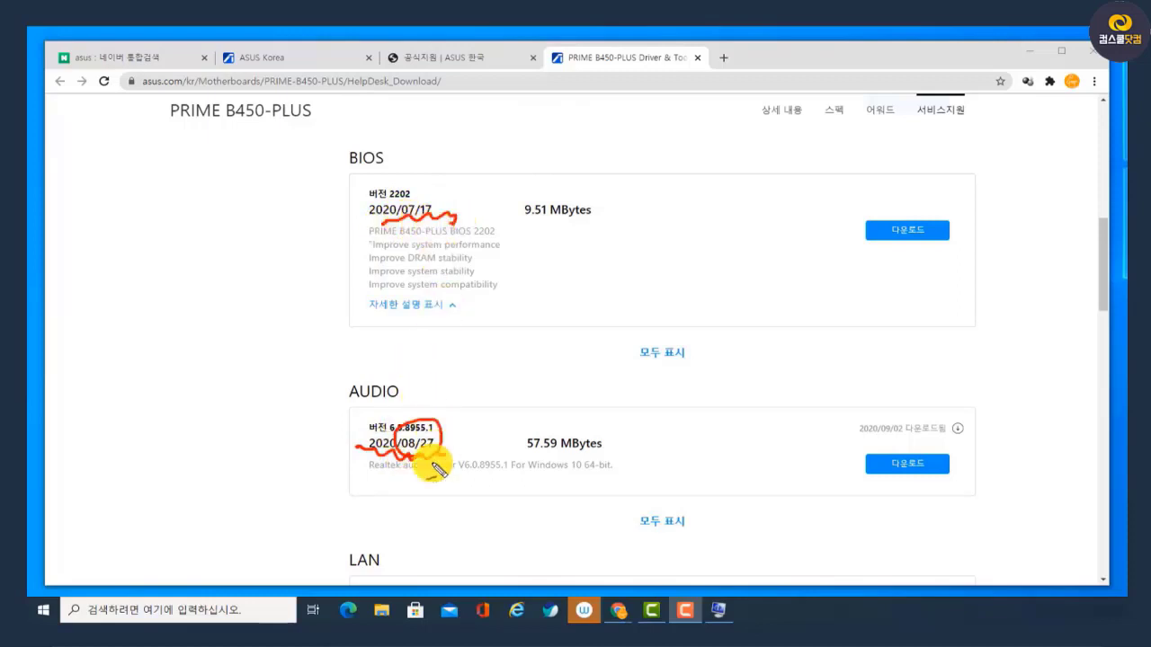
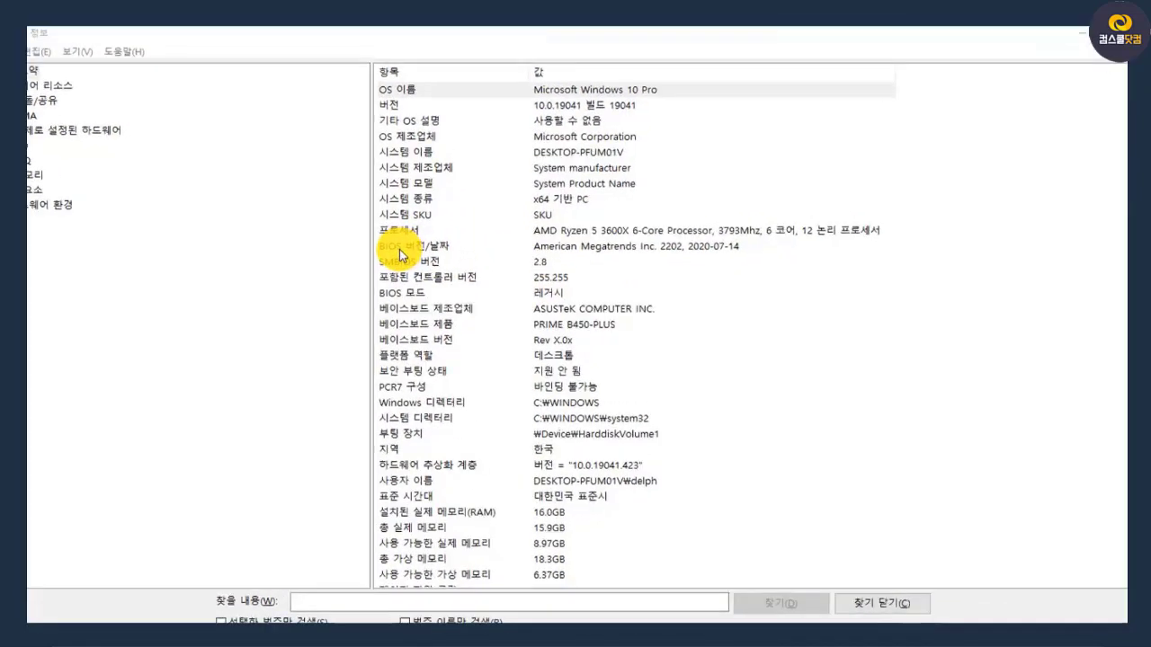
# Select the BIOS version/date entry in the system summary and expand the hardware resources and components categories
pyautogui.click(401, 248)
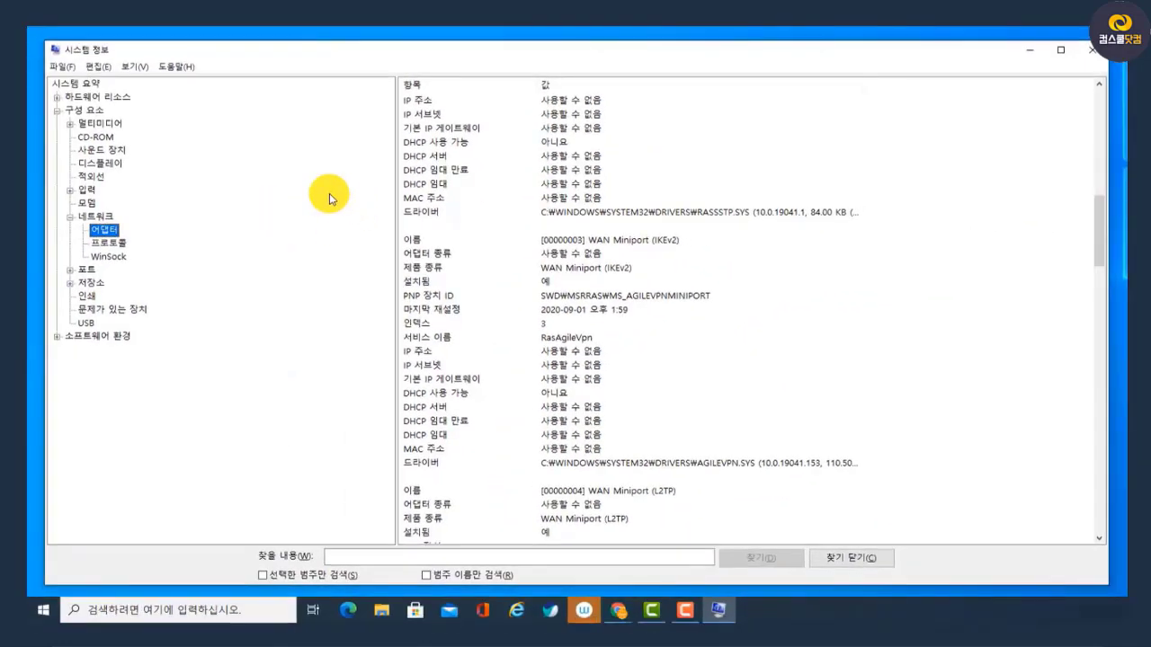
pyautogui.click(56, 110)
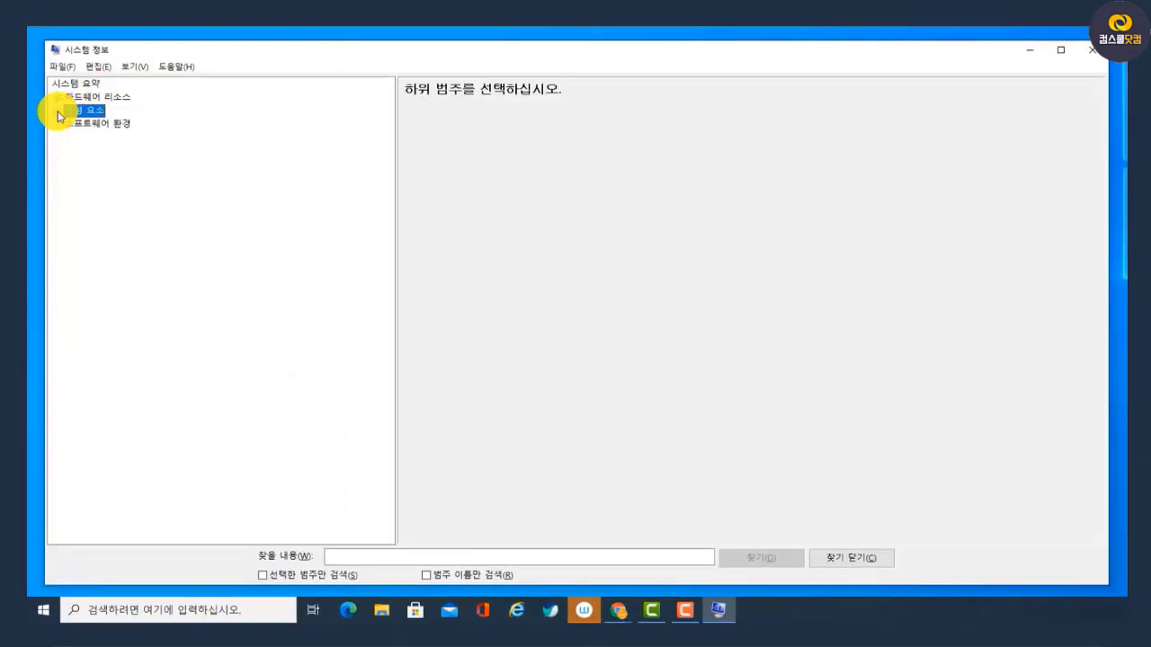
pyautogui.click(56, 97)
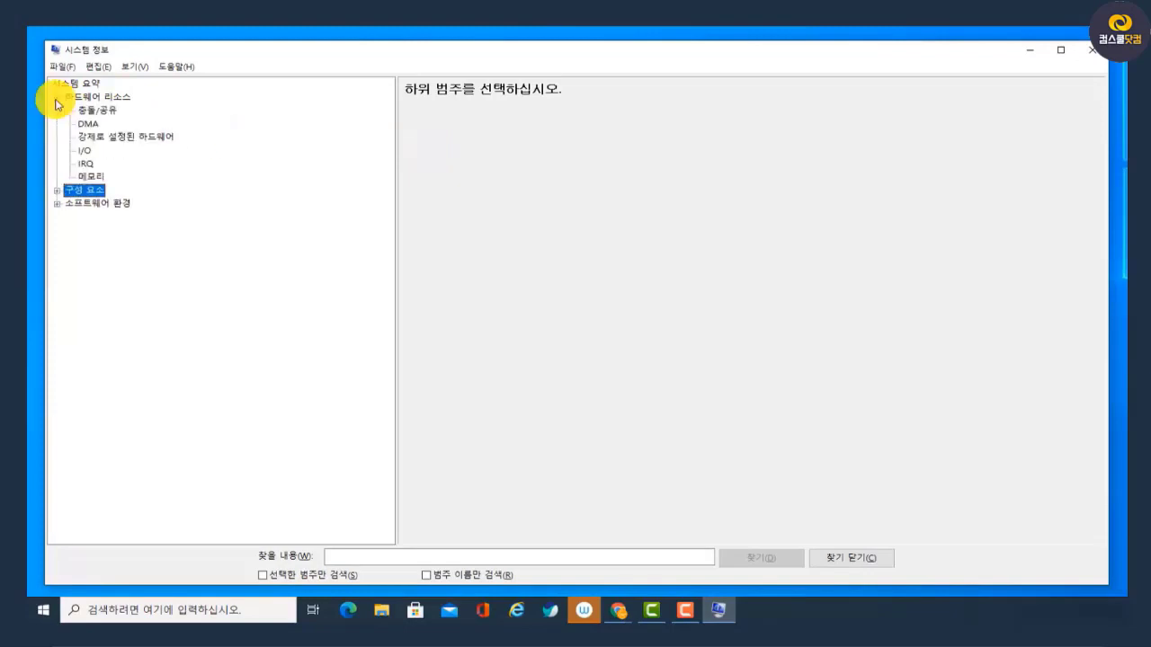
pyautogui.click(56, 190)
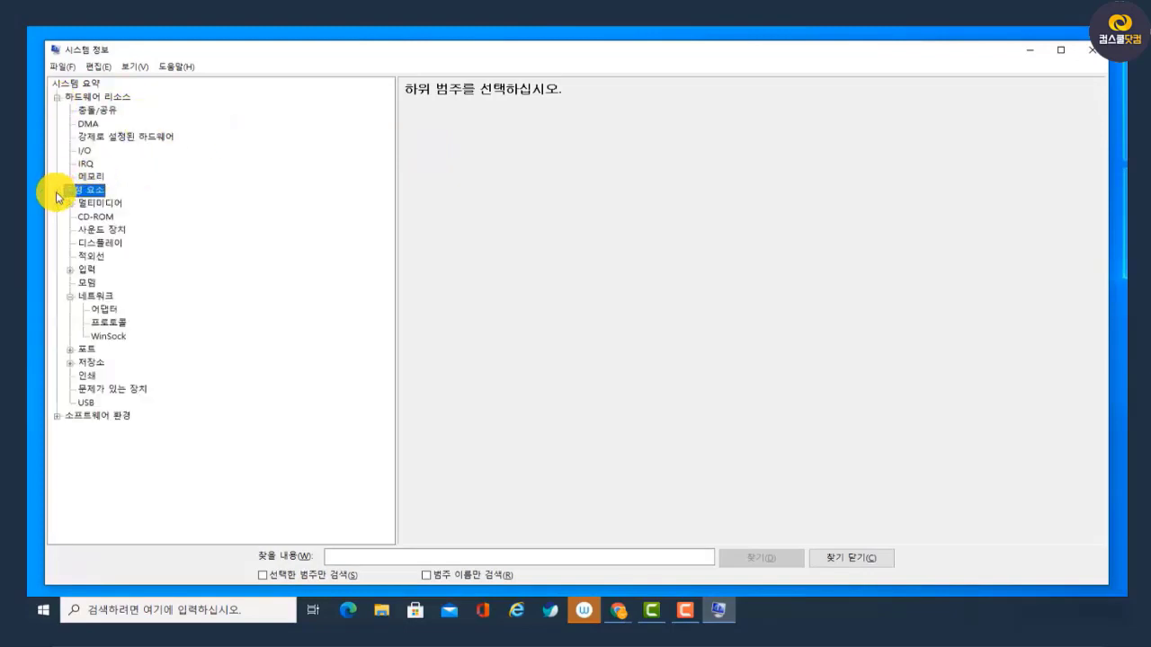
# Show the display component's details and select the driver version entry and the graphics card name entry
pyautogui.click(99, 243)
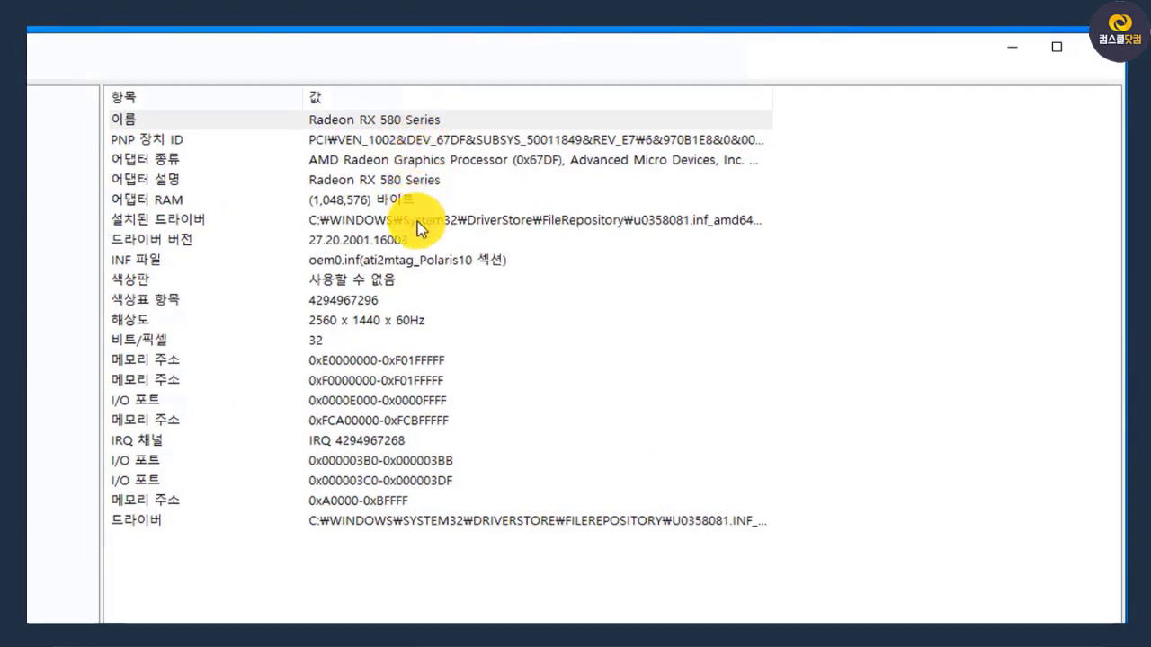
pyautogui.click(386, 241)
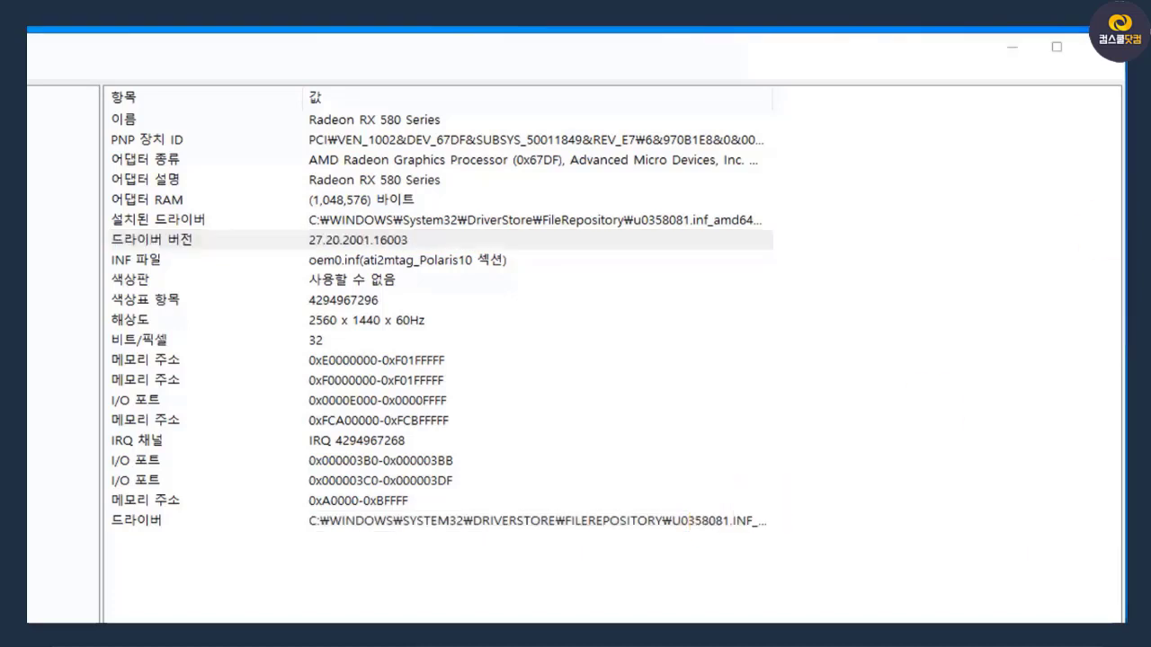
pyautogui.click(421, 122)
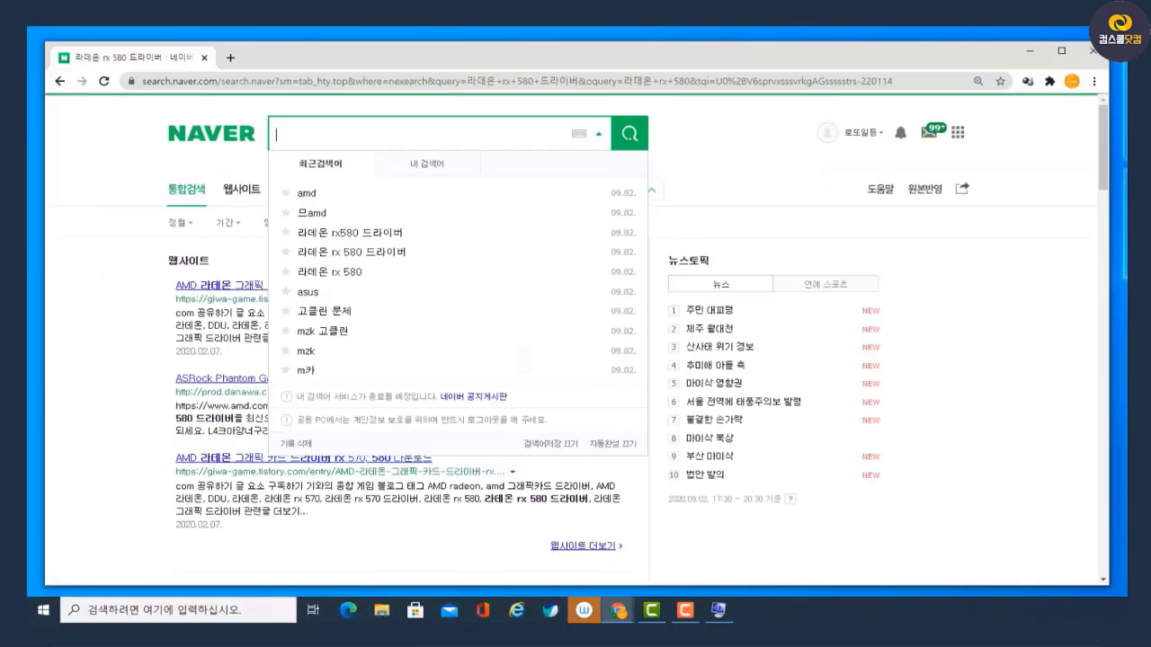
# Search Naver for "amd" in the browser and open the Radeon graphics cards page on AMD's official site
pyautogui.write('amd')
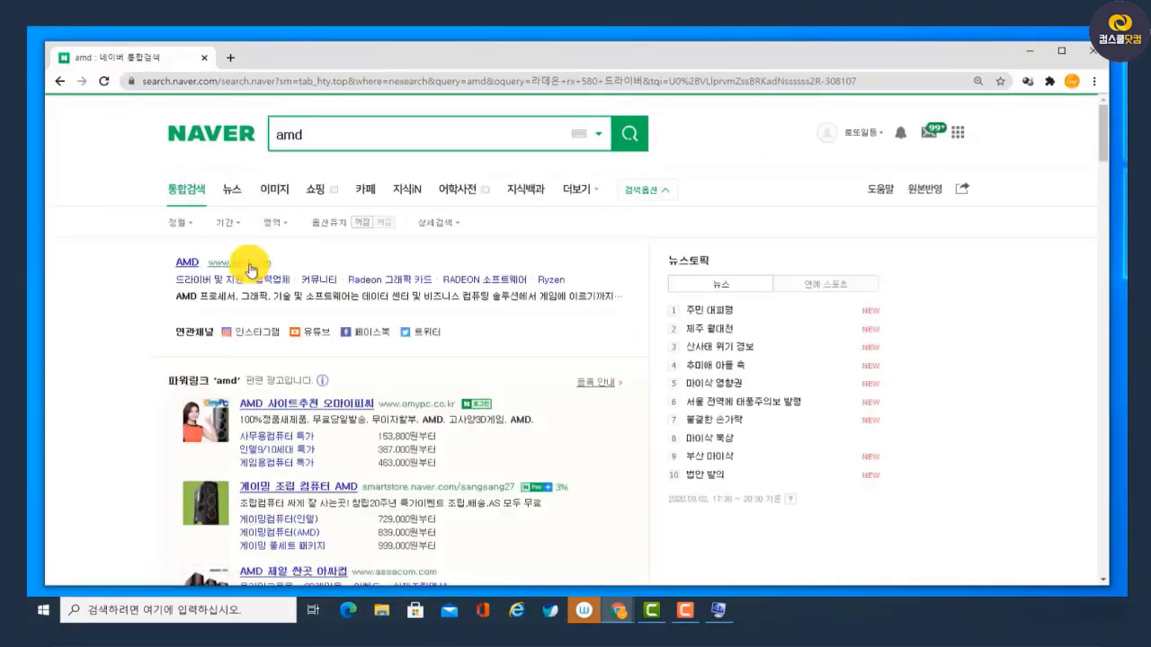
pyautogui.click(251, 270)
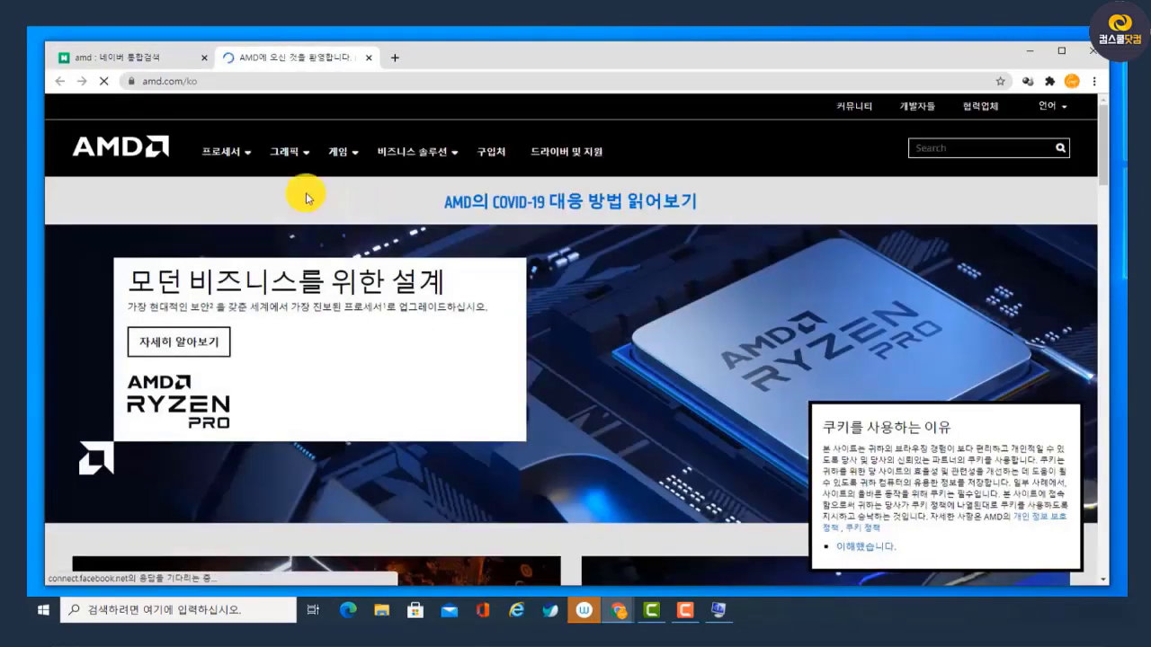
pyautogui.click(288, 153)
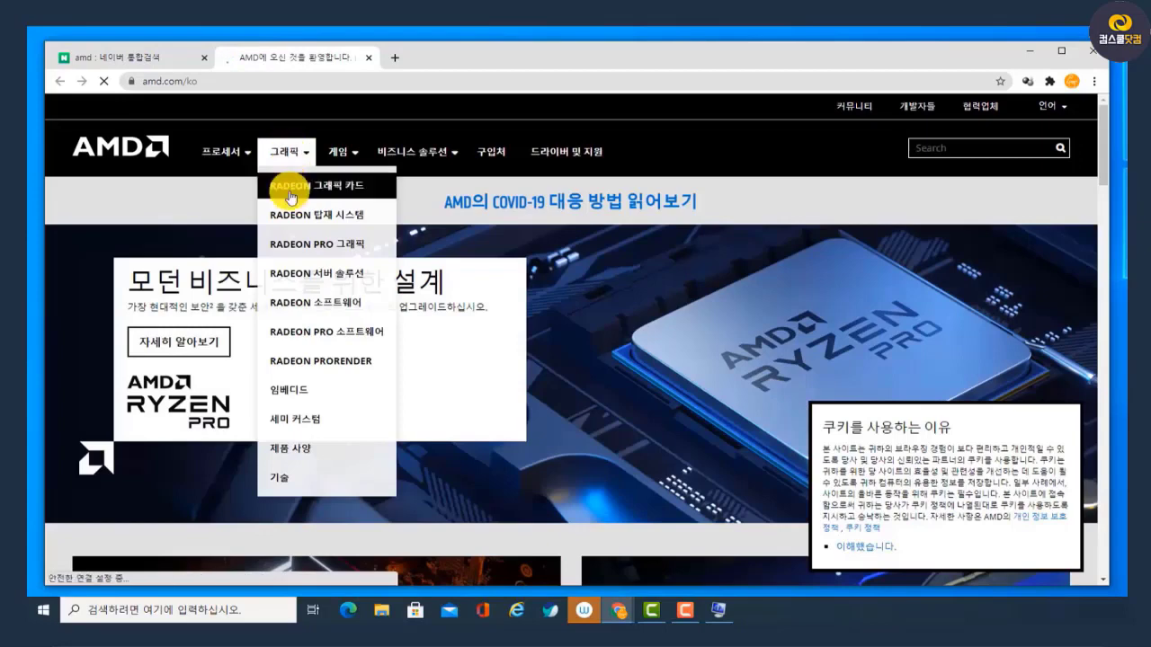
pyautogui.click(281, 185)
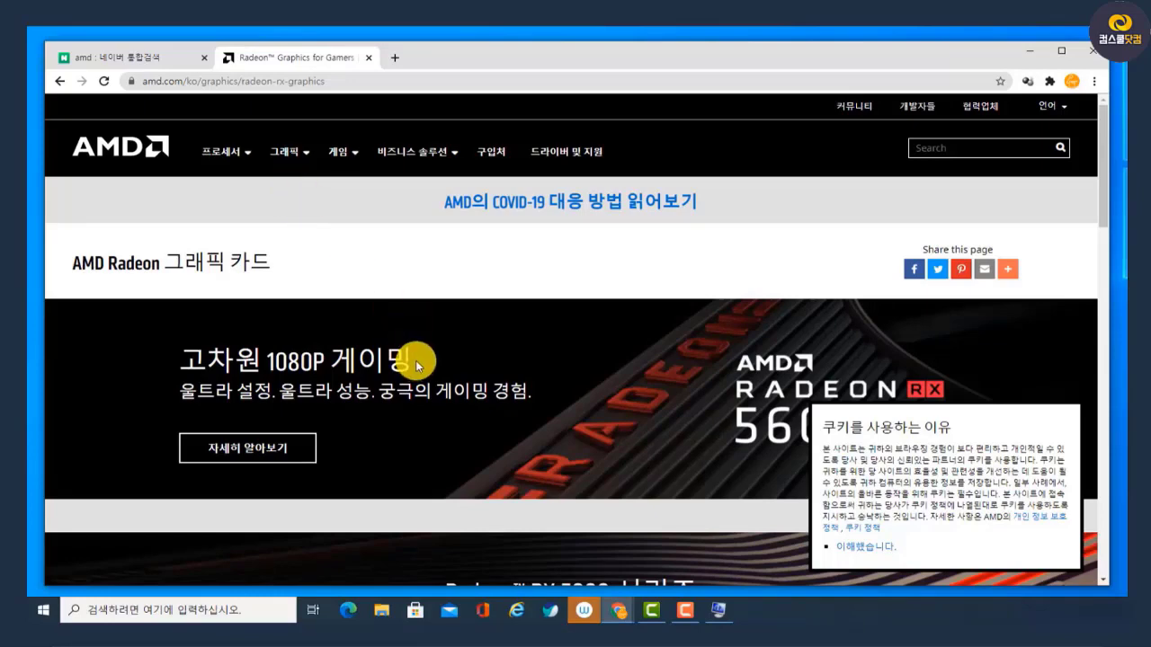
# Expand the Radeon RX 500 series and open the Radeon RX 580 product page
pyautogui.scroll(-4, 418, 350)
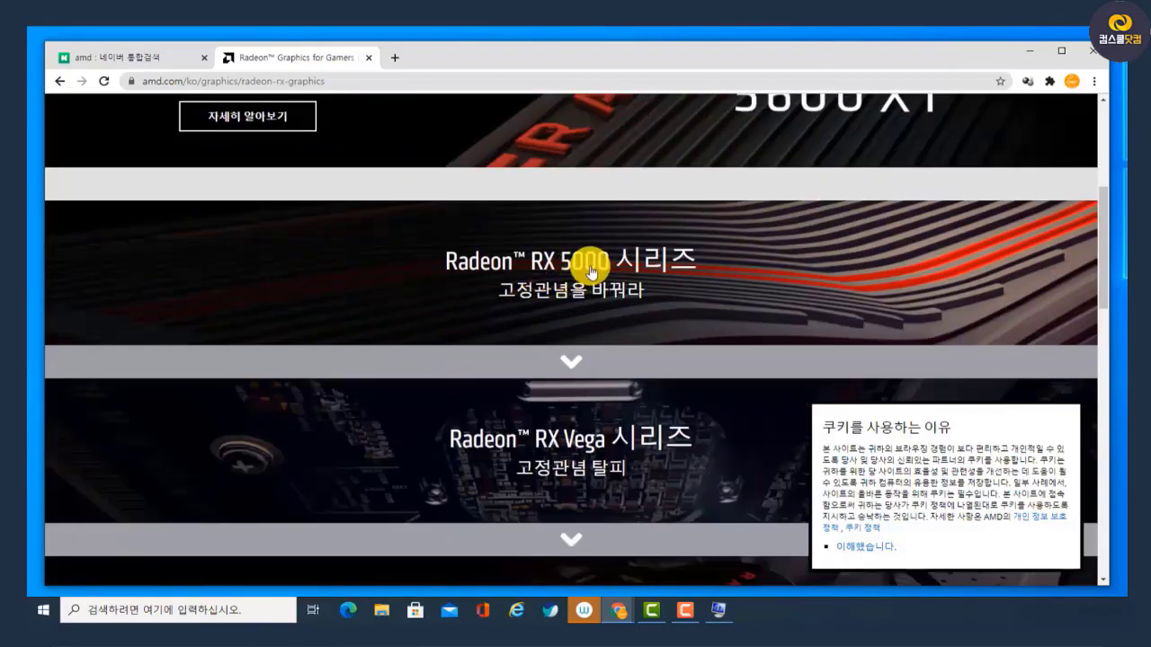
pyautogui.scroll(-2, 593, 324)
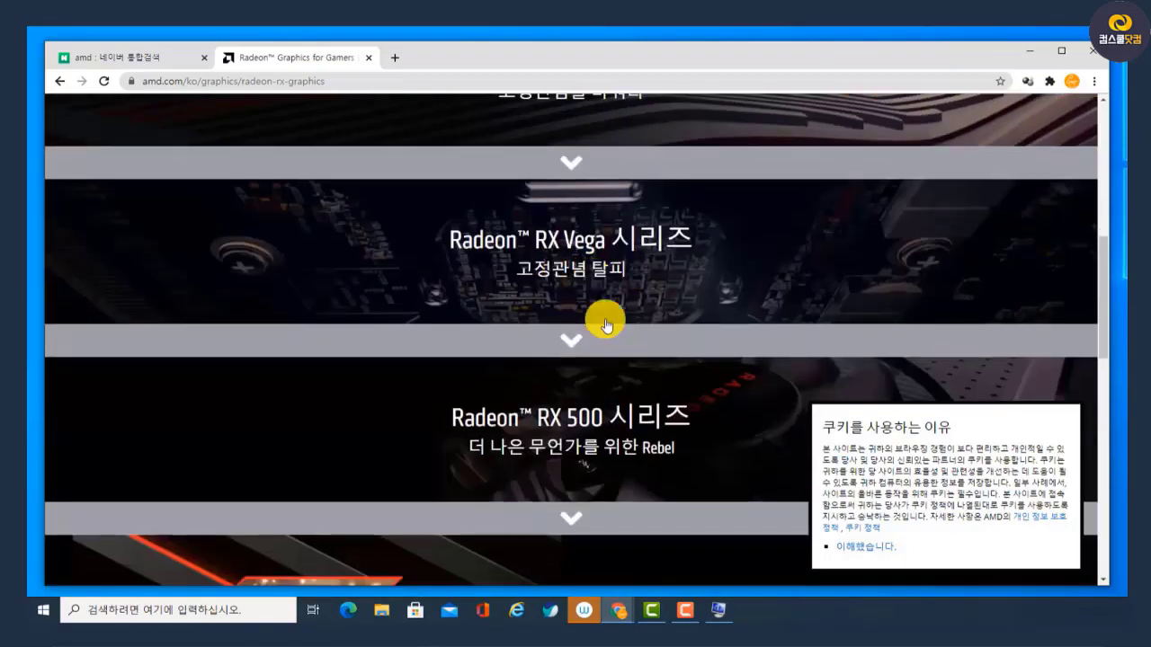
pyautogui.scroll(-2, 606, 332)
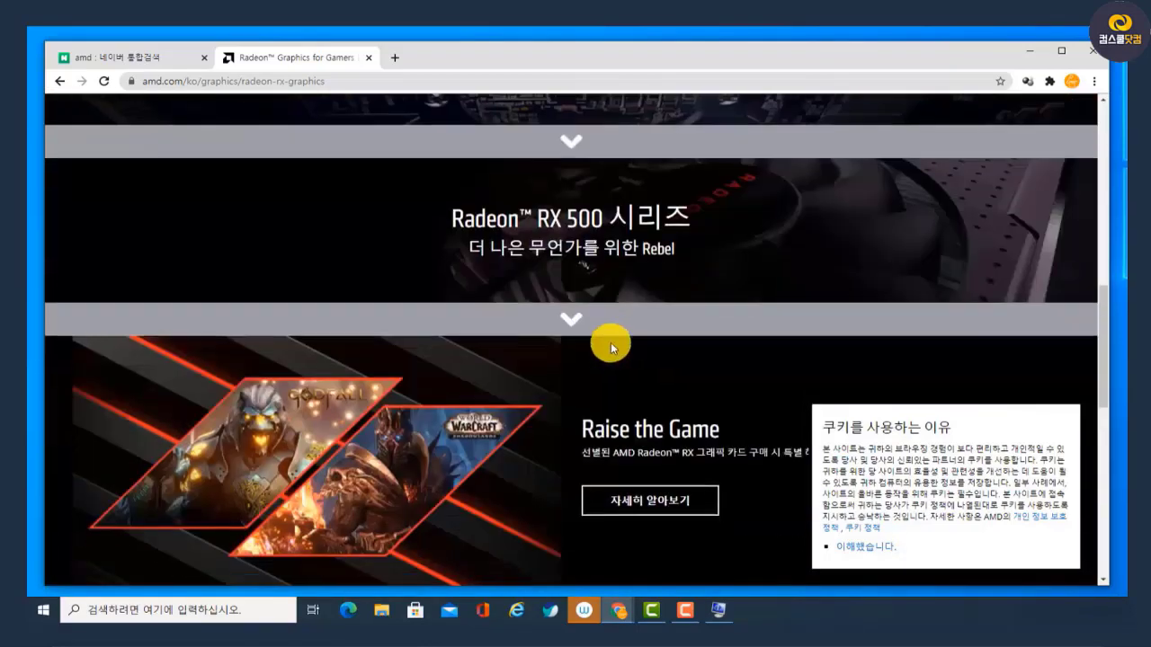
pyautogui.click(610, 238)
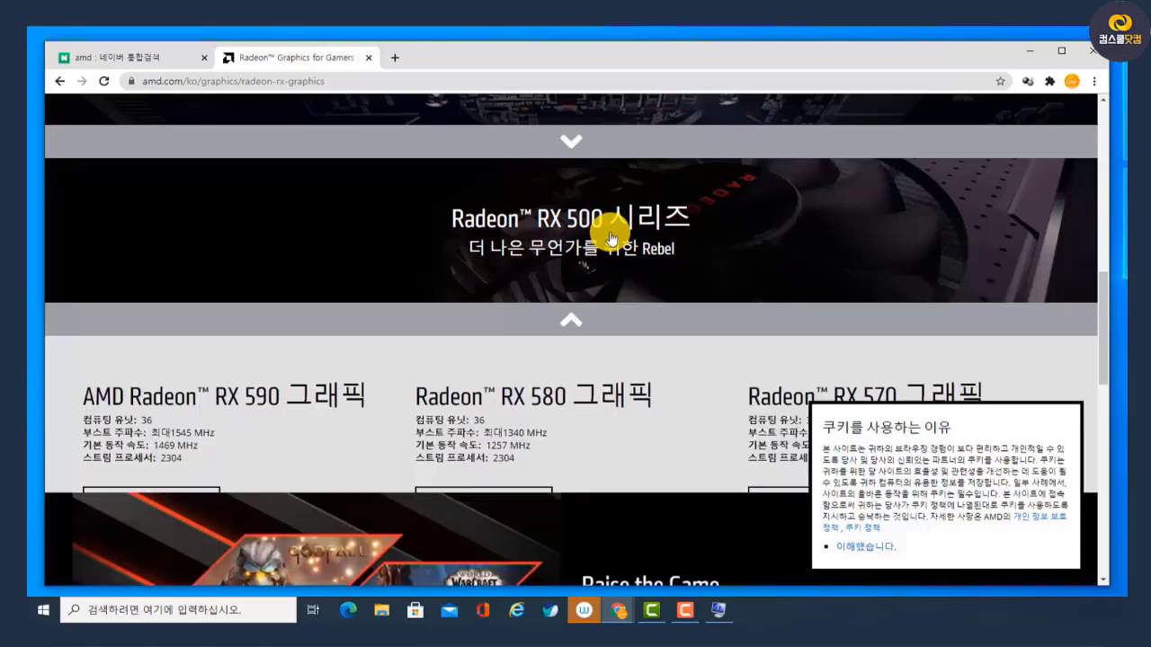
pyautogui.scroll(-2, 603, 256)
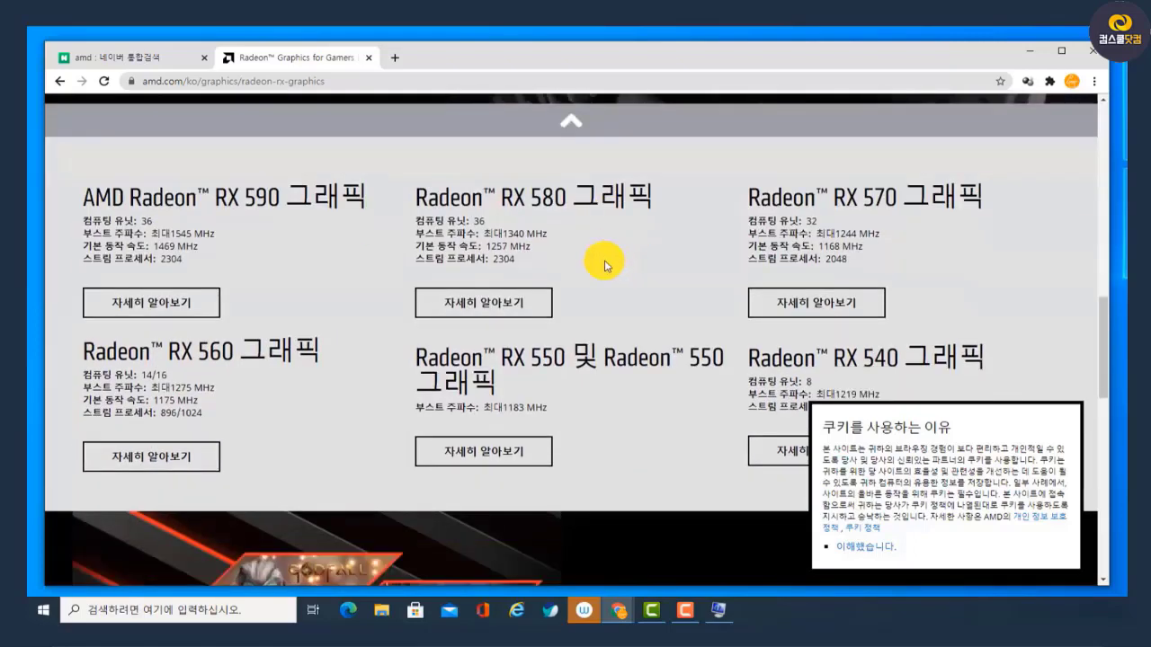
pyautogui.click(525, 307)
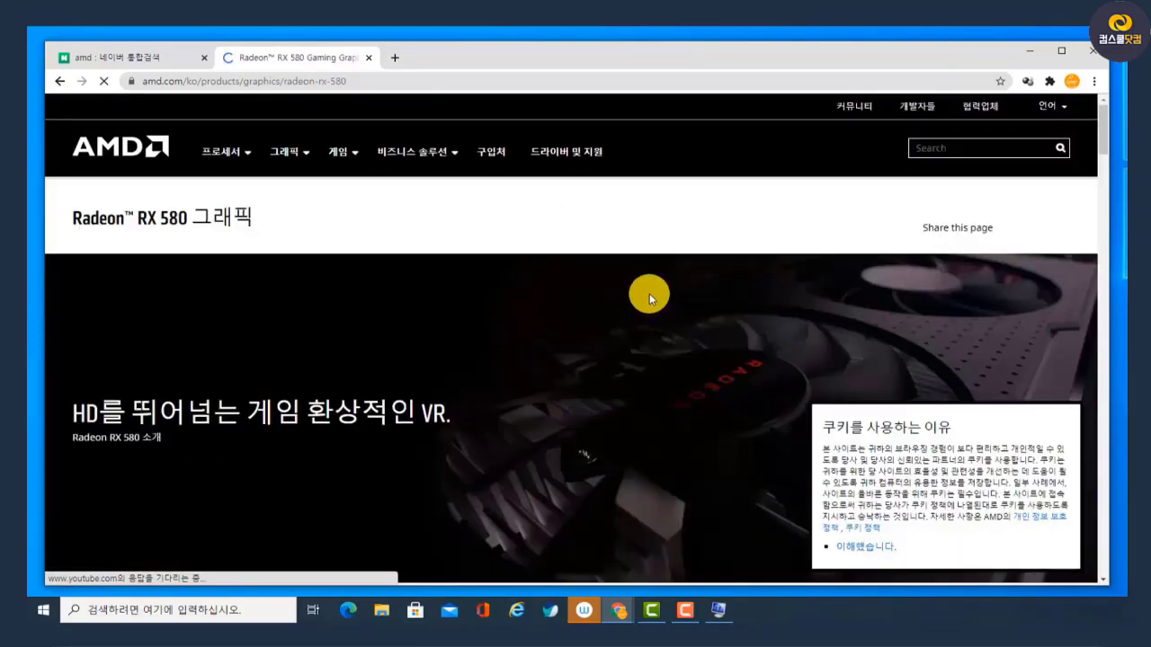
# Go to the Radeon RX 580 Drivers & Support page and dismiss the feedback survey
pyautogui.scroll(-6, 649, 293)
pyautogui.scroll(-2, 650, 293)
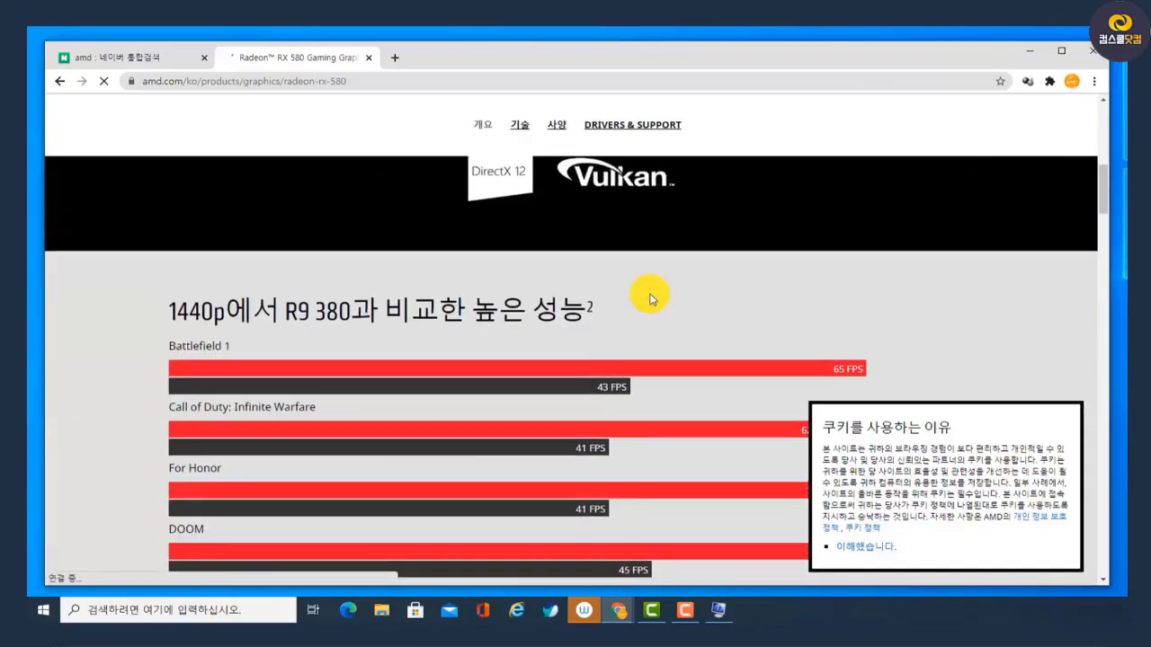
pyautogui.click(654, 128)
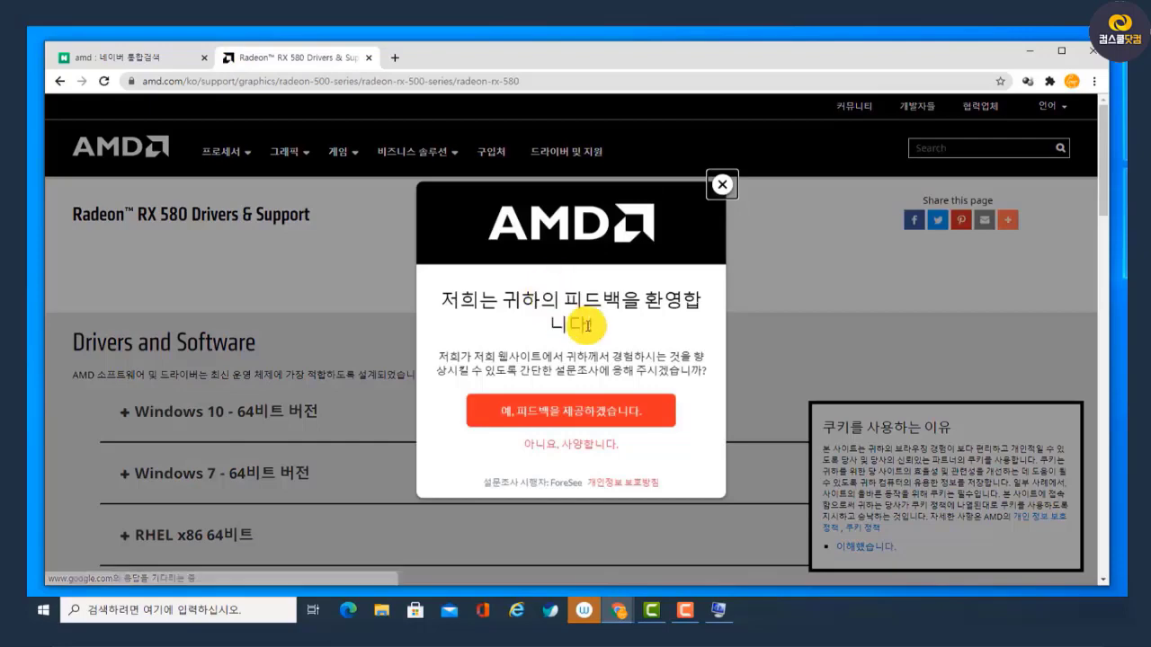
pyautogui.click(711, 196)
# Expand the Windows 10 64-bit drivers and highlight the release date of Radeon Software Adrenalin 2020 Edition 20.8.3 Optional
pyautogui.scroll(-2, 300, 292)
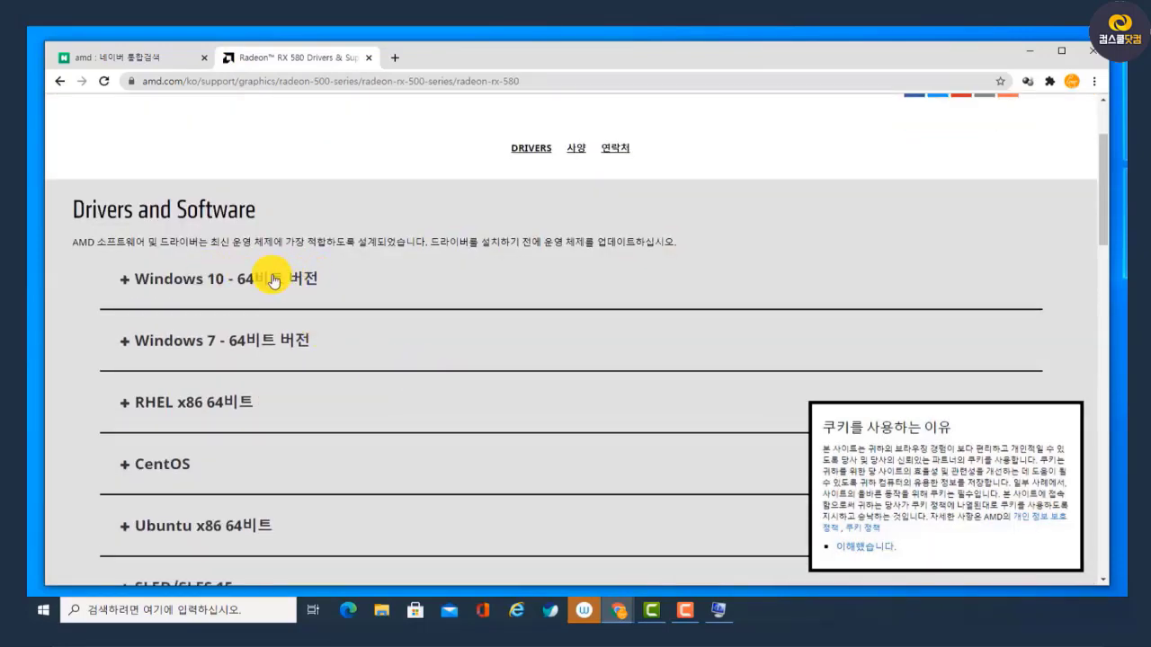
pyautogui.click(274, 280)
pyautogui.scroll(-2, 419, 293)
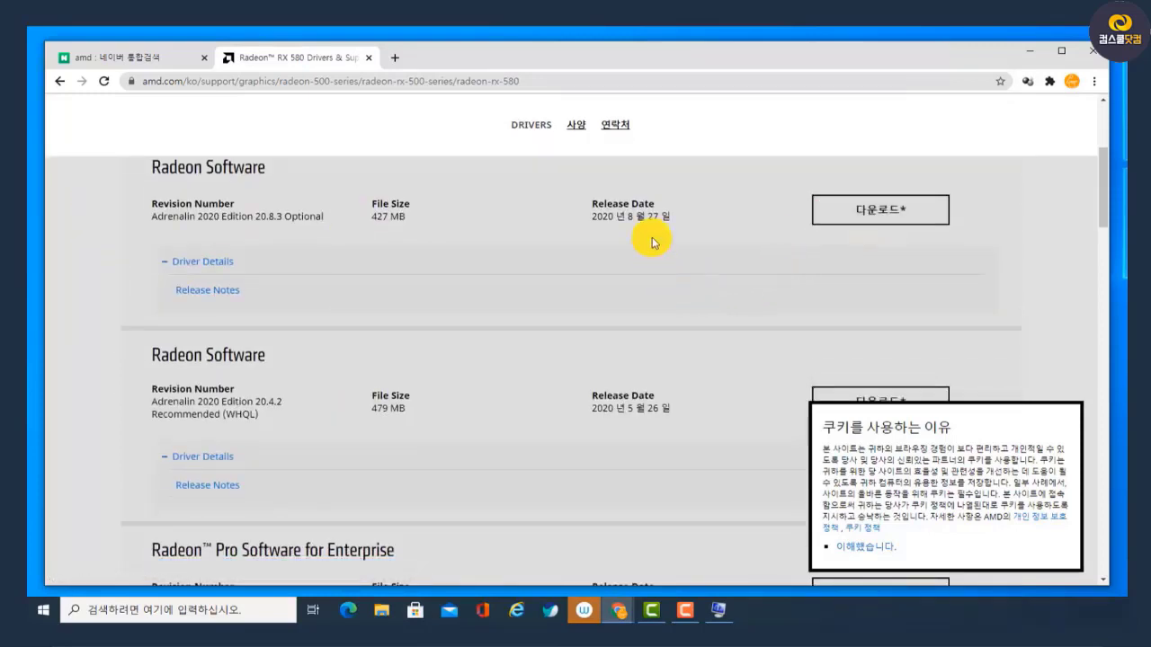
pyautogui.moveTo(691, 226); pyautogui.dragTo(614, 218)
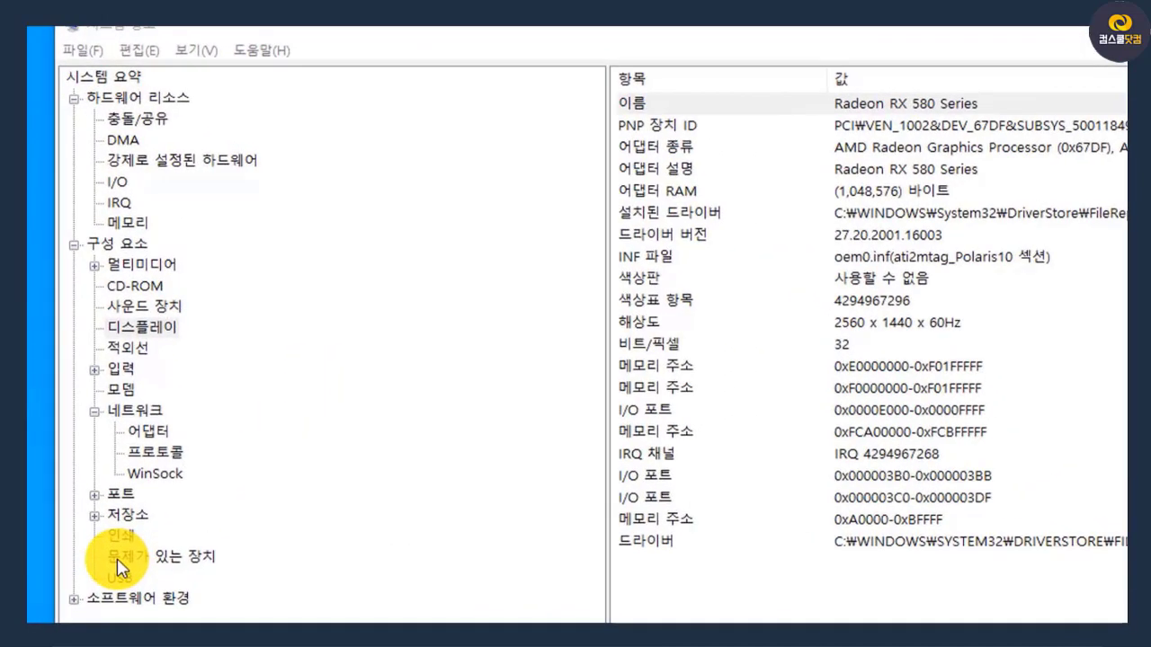
# Switch to System Information, list the problem devices, widen the device column and select the Microsoft Hyper-V entry
pyautogui.click(175, 562)
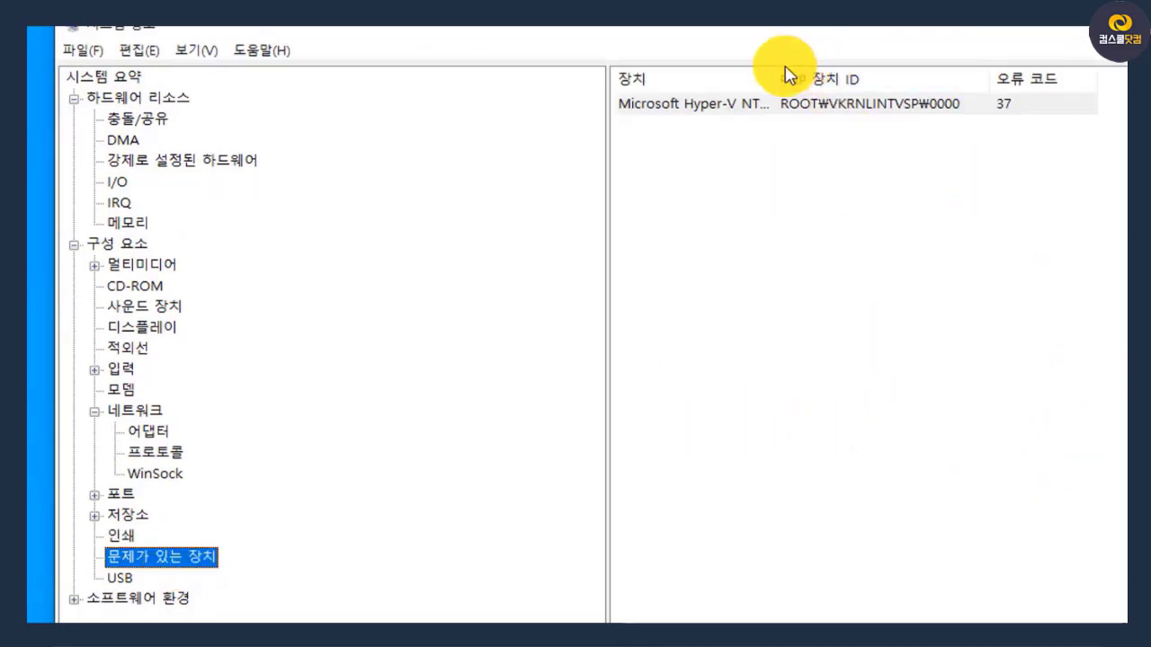
pyautogui.moveTo(775, 76); pyautogui.dragTo(889, 91)
pyautogui.click(877, 103)
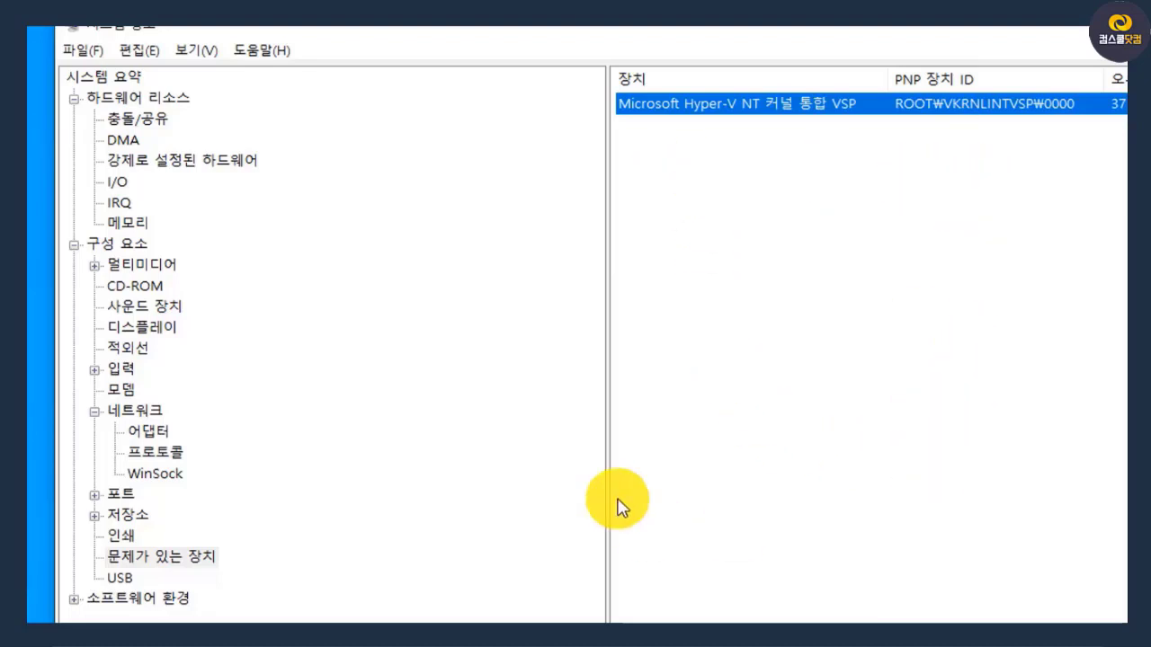
# Open the conflicts/sharing category under hardware resources and examine its list of shared resources and devices
pyautogui.click(126, 119)
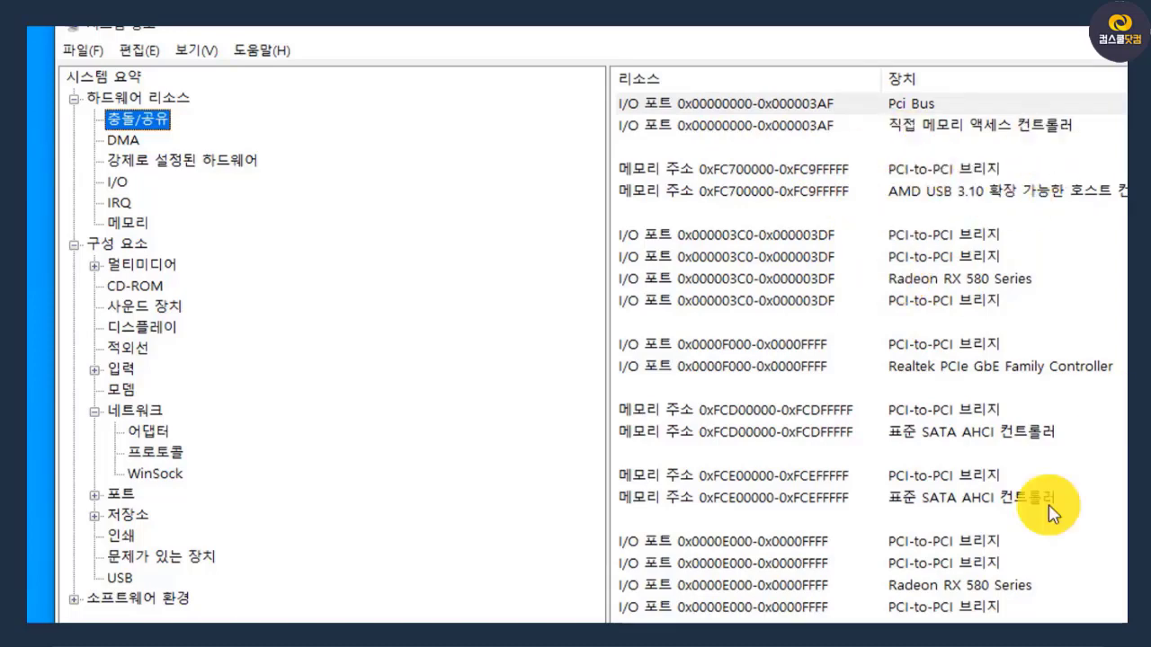
pyautogui.scroll(-10, 978, 524)
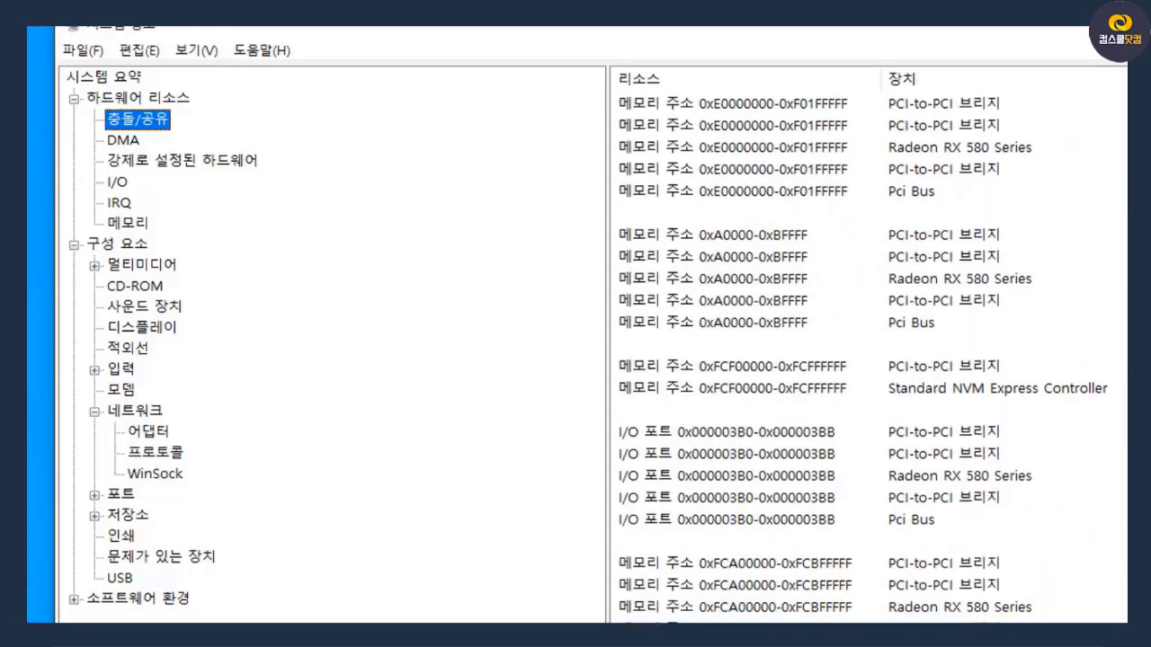
pyautogui.scroll(10, 845, 202)
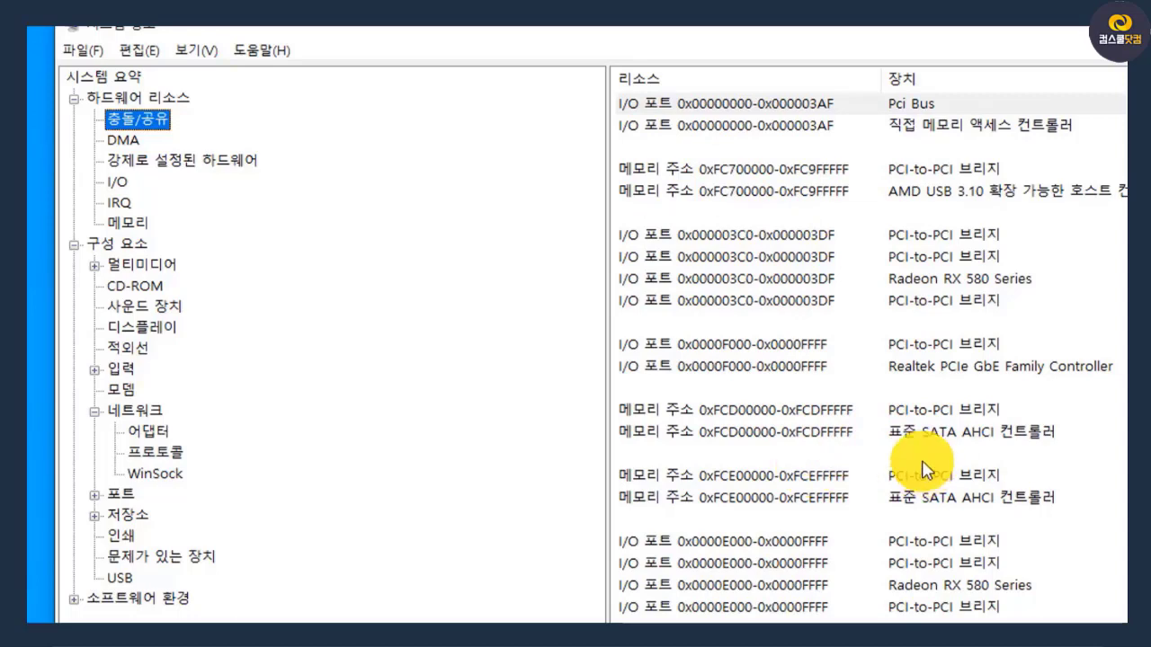
pyautogui.scroll(-6, 1016, 528)
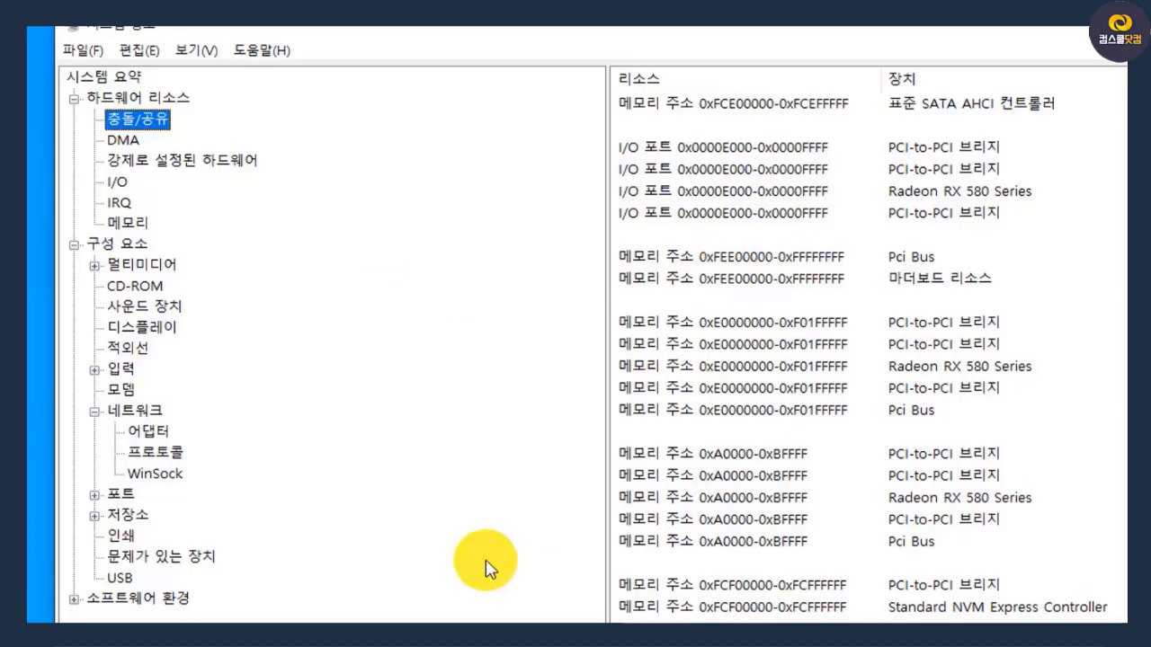
pyautogui.click(360, 557)
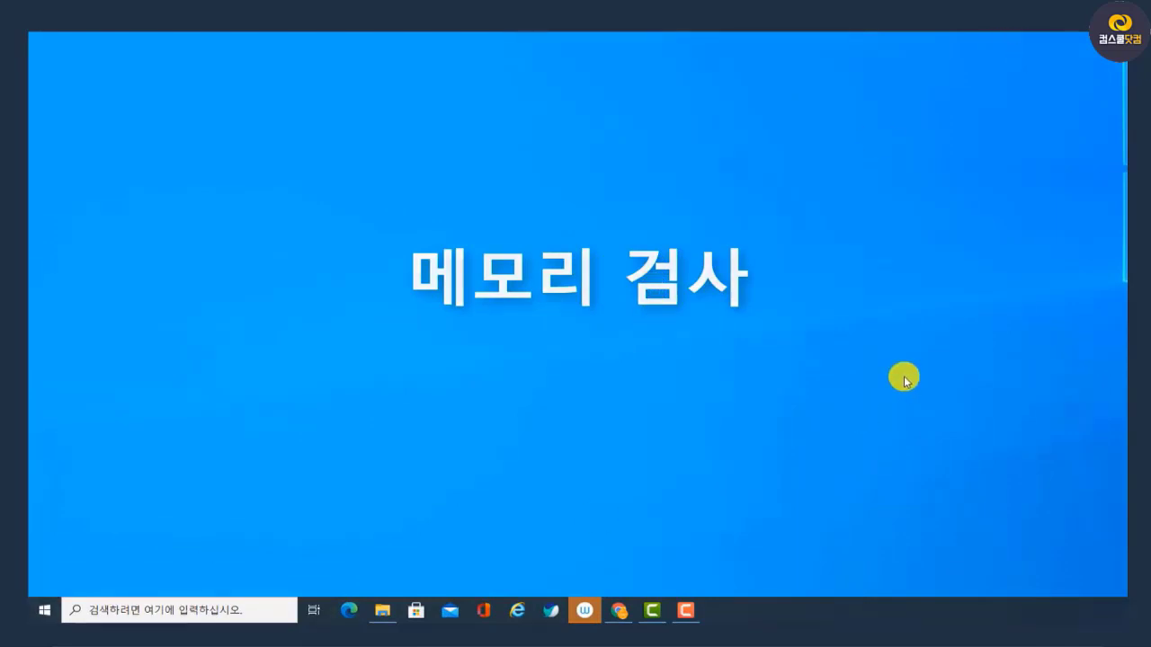
# Launch Windows Memory Diagnostic from the Windows administrative tools, view its restart options, and cancel it
pyautogui.click(43, 610)
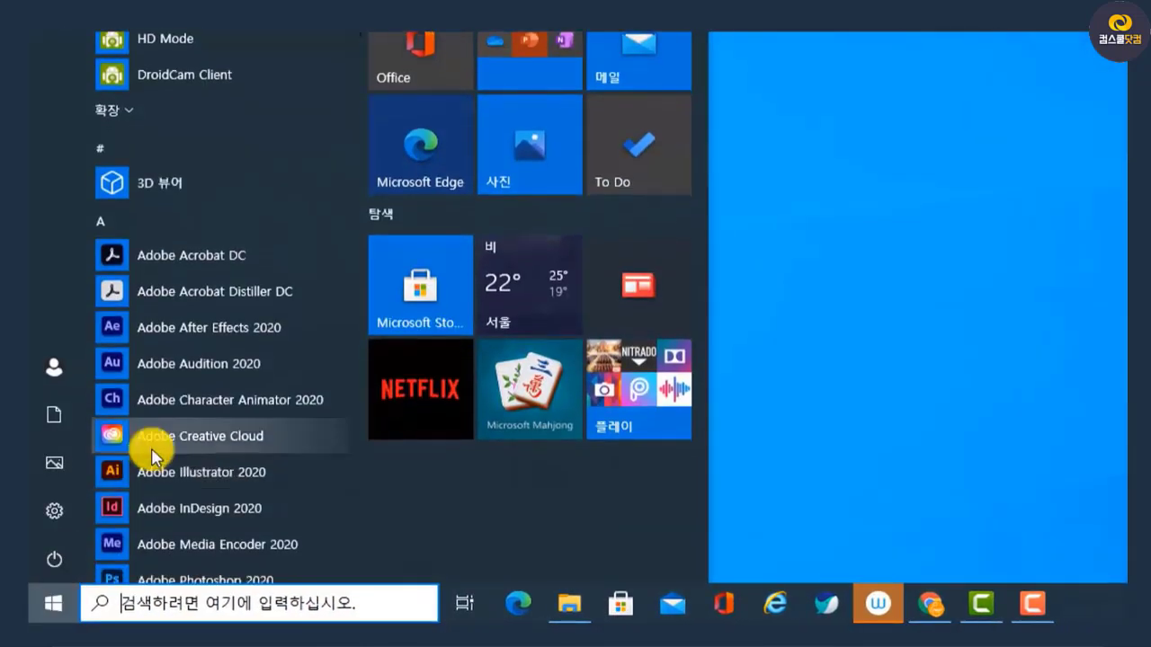
pyautogui.scroll(-10, 151, 456)
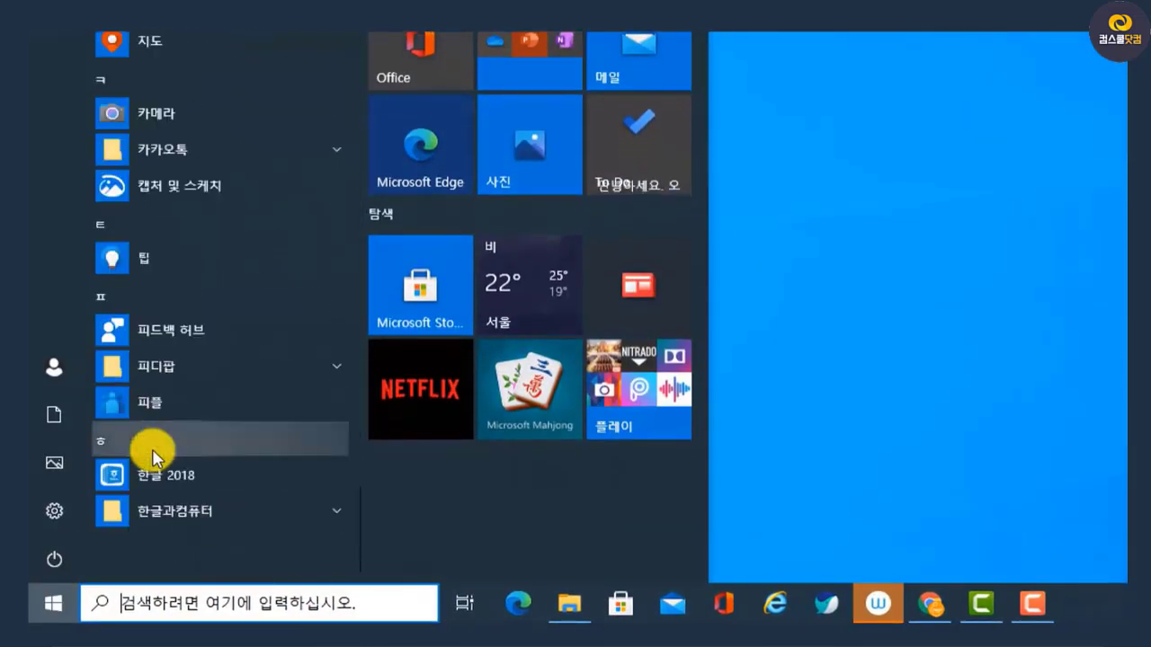
pyautogui.scroll(5, 151, 456)
pyautogui.scroll(5, 151, 456)
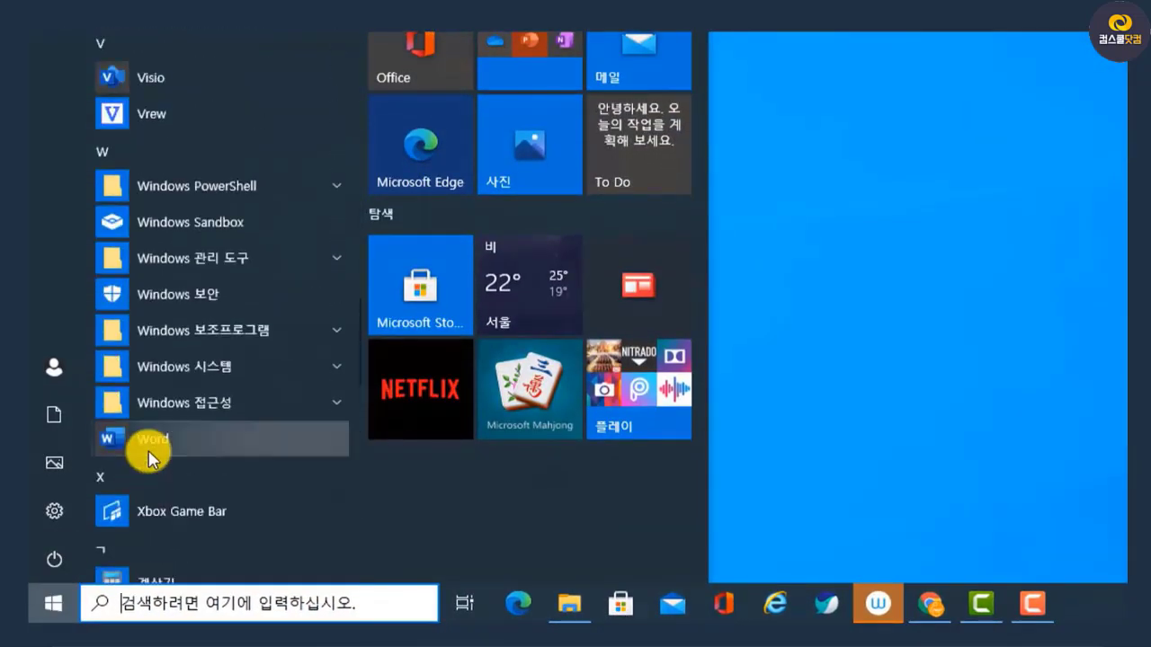
pyautogui.click(245, 258)
pyautogui.scroll(-2, 249, 252)
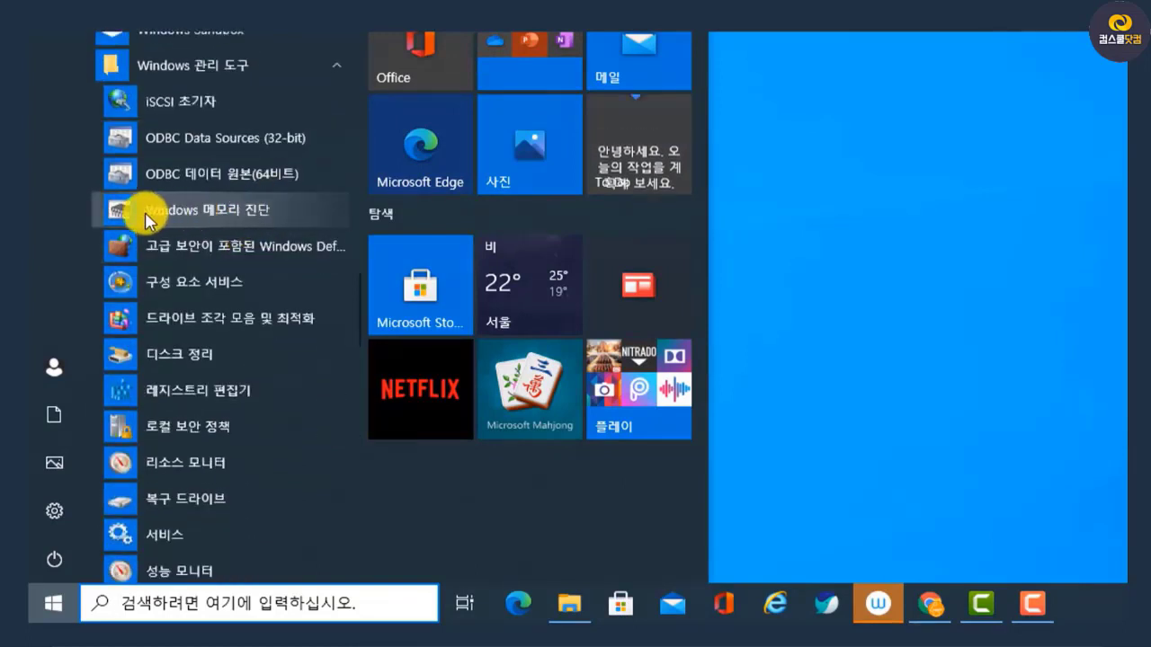
pyautogui.click(285, 221)
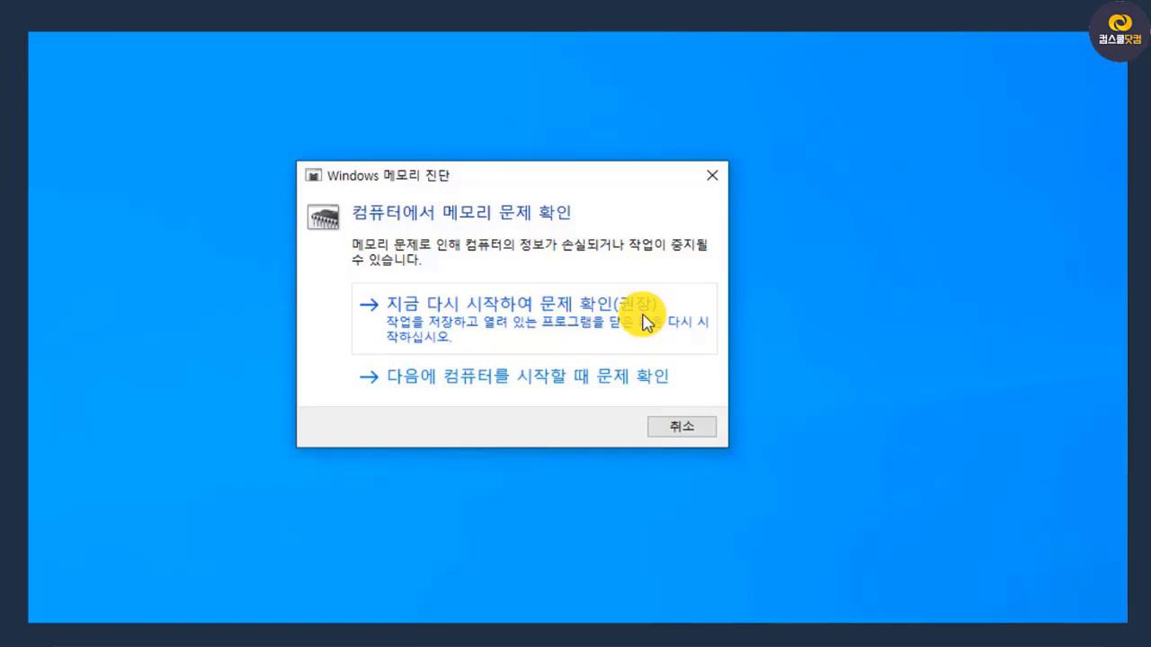
pyautogui.click(687, 430)
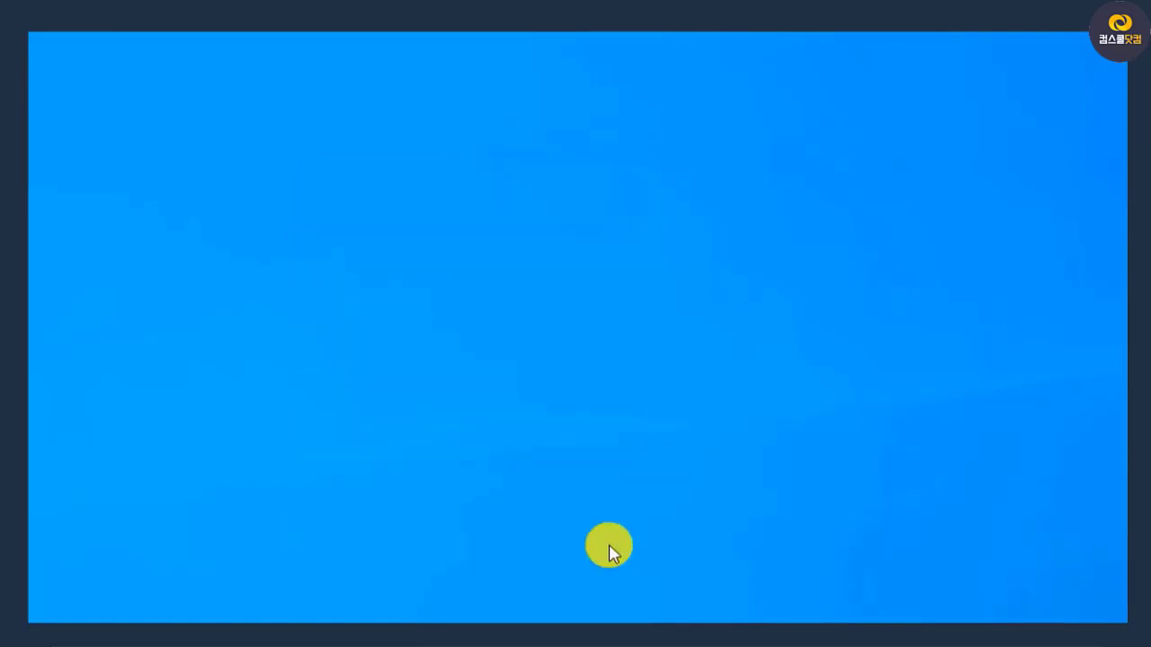